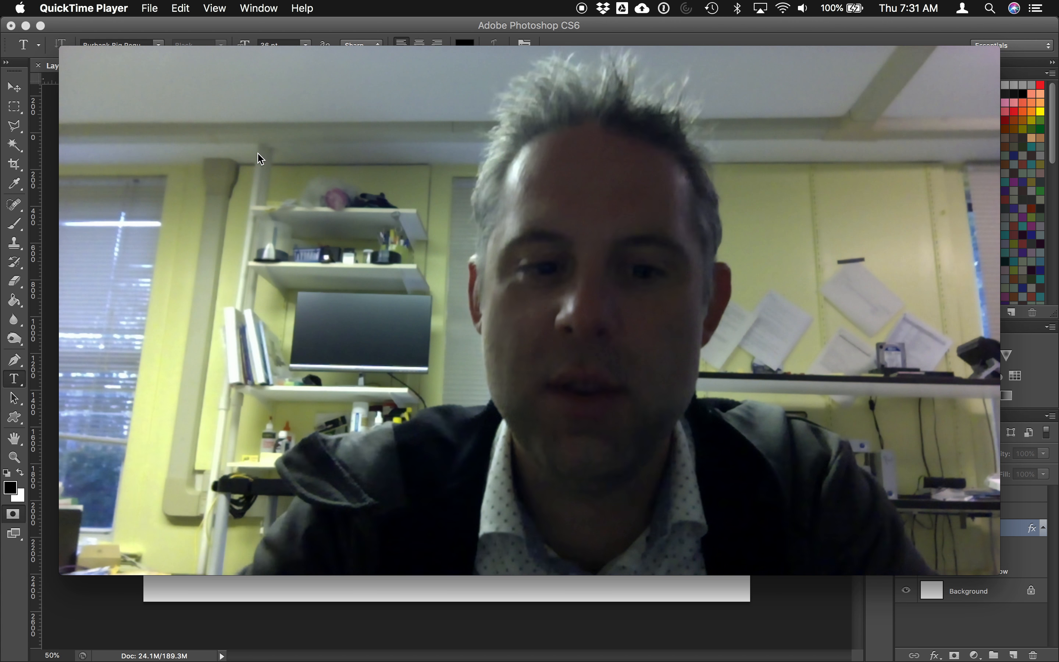
Step: Get ready to close QuickTime's Movie Recording window with its live webcam preview
{"action": "mouse_move", "coordinate": [184, 123]}
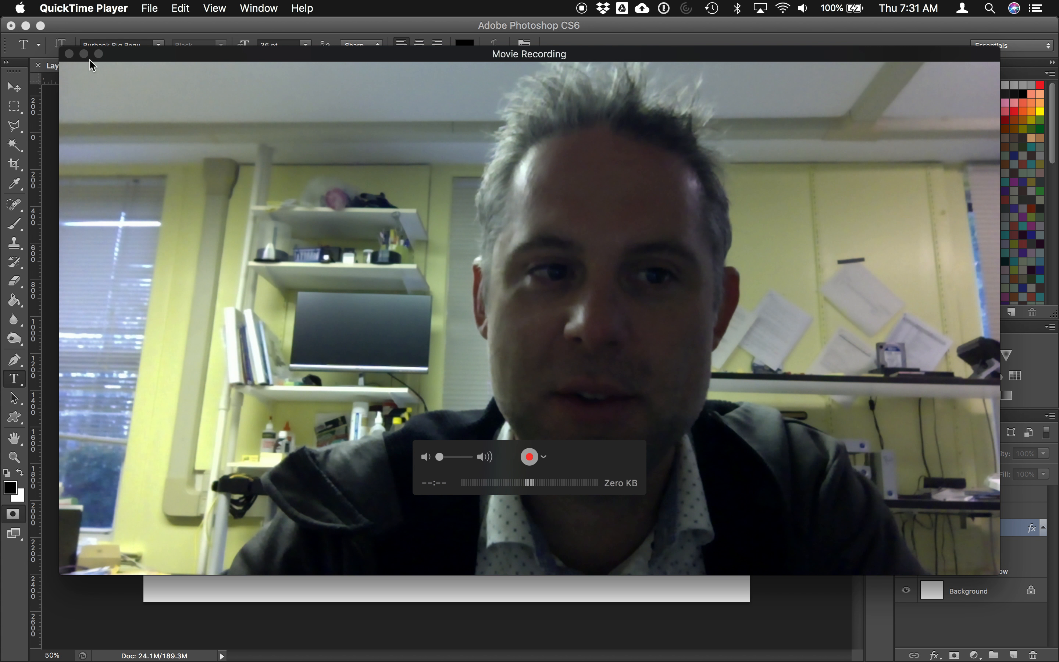
Step: Close the Movie Recording window and briefly preview the name-text artwork group in Photoshop
{"action": "left_click", "coordinate": [70, 54]}
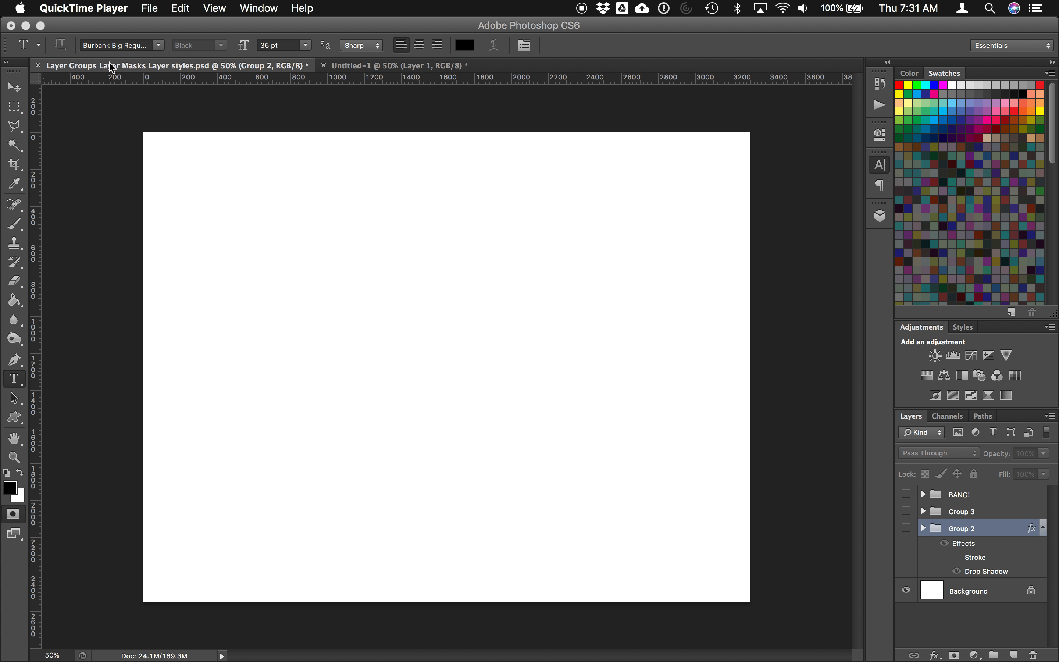
{"action": "left_click", "coordinate": [121, 69]}
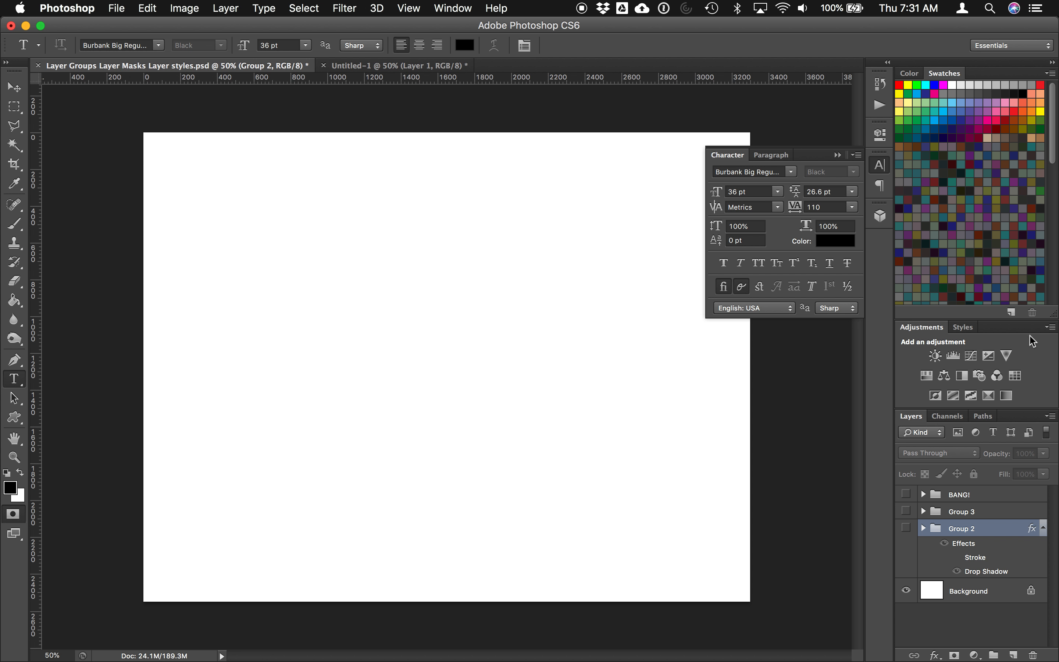
{"action": "left_click", "coordinate": [914, 527]}
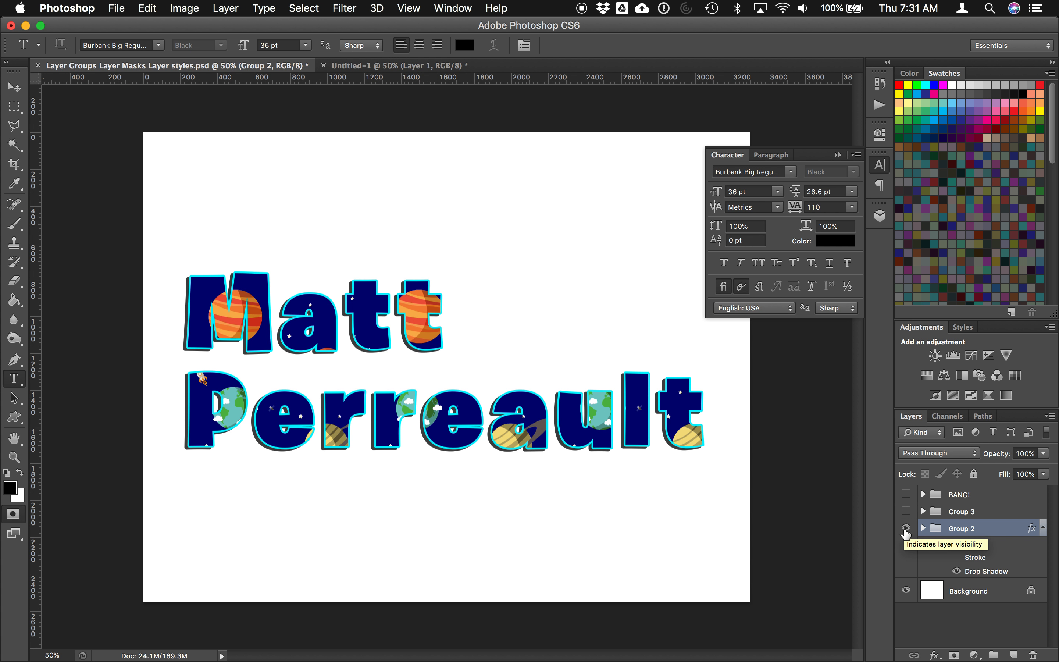
{"action": "left_click", "coordinate": [905, 528]}
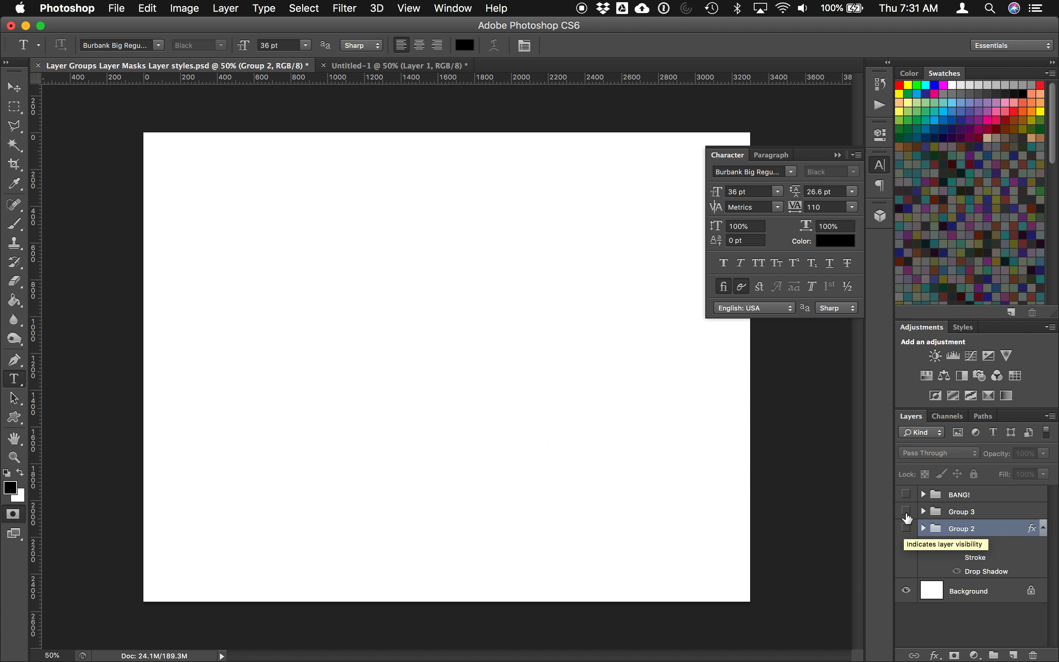
Step: Preview the Group 3 space artwork and the BANG! starburst, then switch to Untitled-1
{"action": "left_click", "coordinate": [905, 511]}
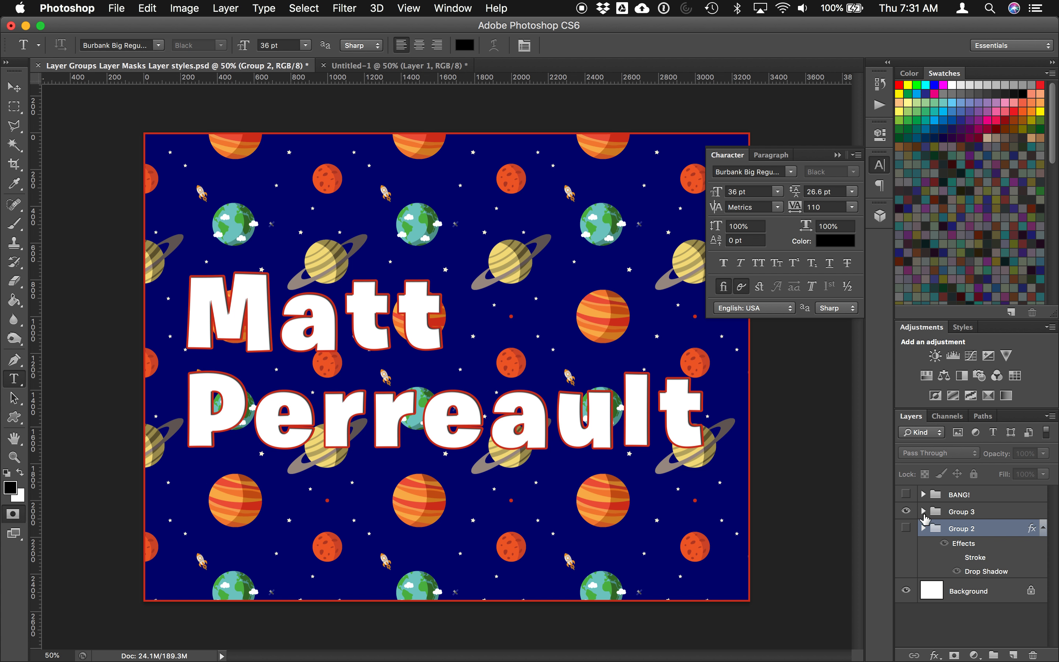
{"action": "left_click", "coordinate": [907, 511]}
{"action": "left_click", "coordinate": [907, 496]}
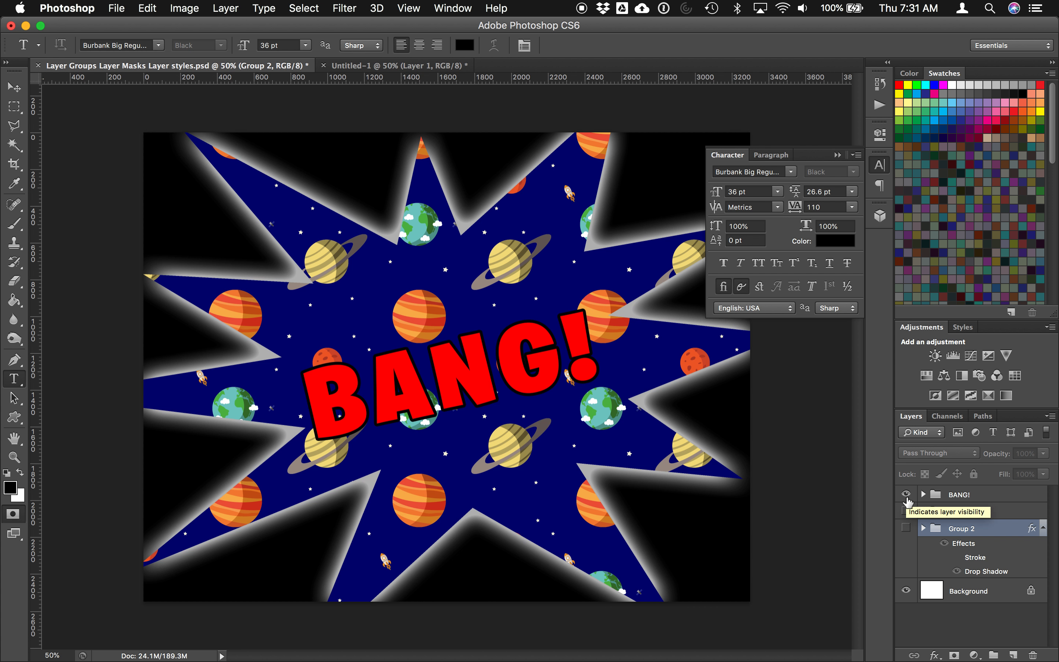
{"action": "left_click", "coordinate": [907, 495]}
{"action": "left_click", "coordinate": [424, 64]}
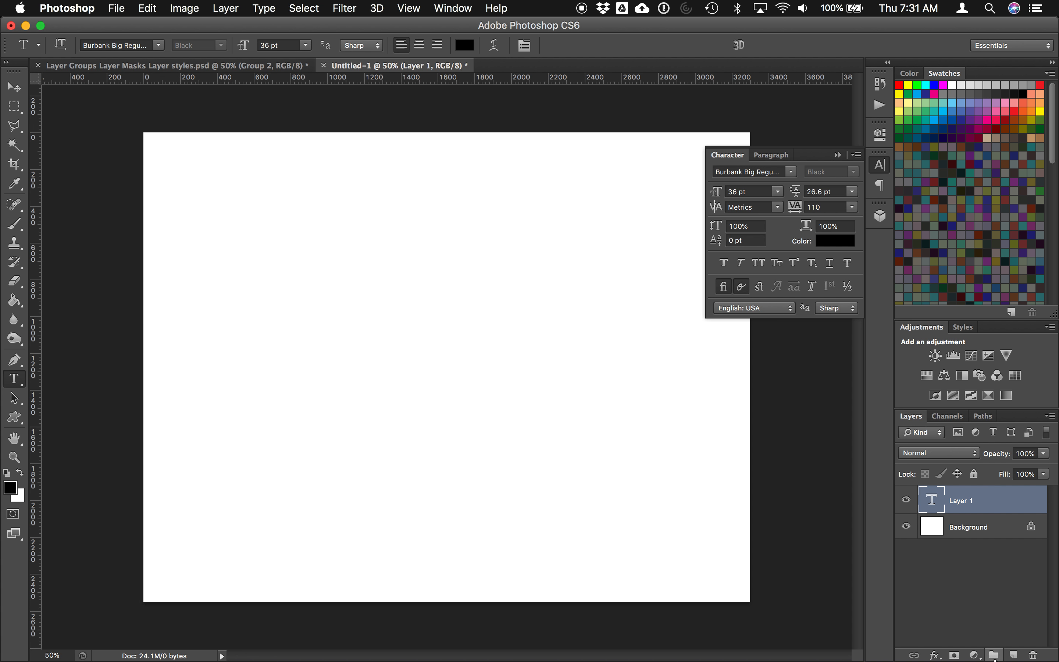
Step: Set the Paint Bucket to fill with the planet pattern, then delete the empty Group 1
{"action": "left_click", "coordinate": [994, 655]}
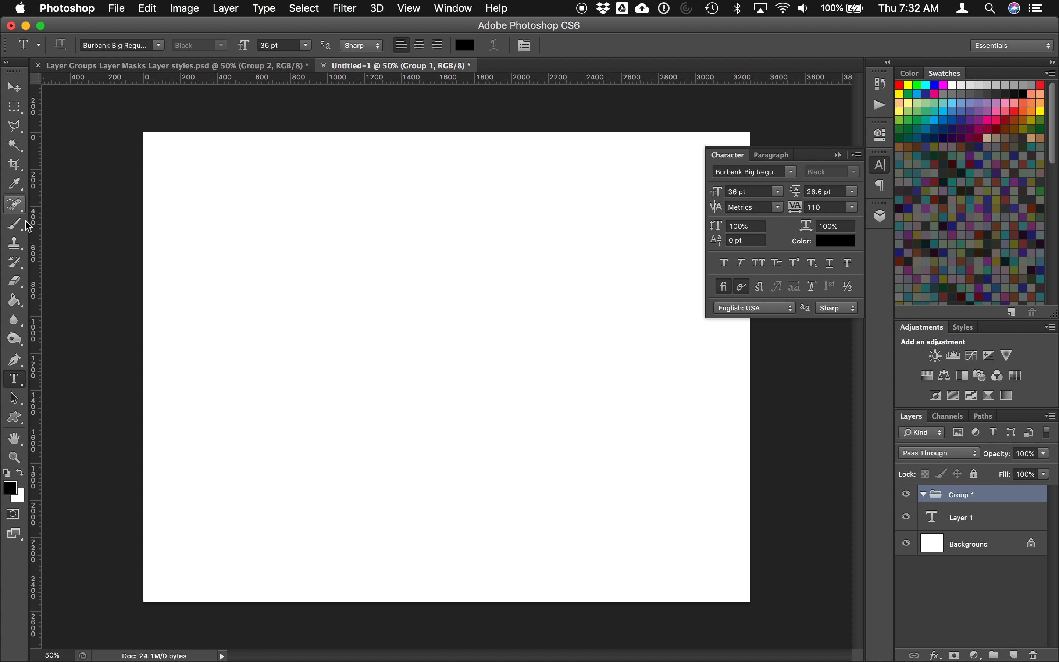
{"action": "left_click", "coordinate": [14, 301]}
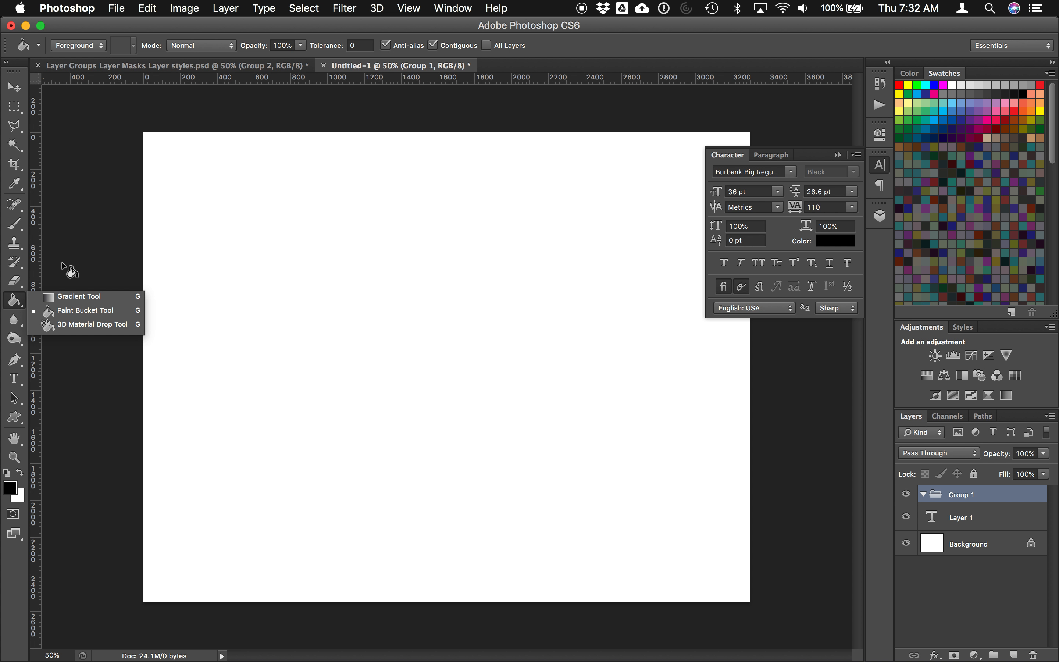
{"action": "left_click", "coordinate": [72, 314]}
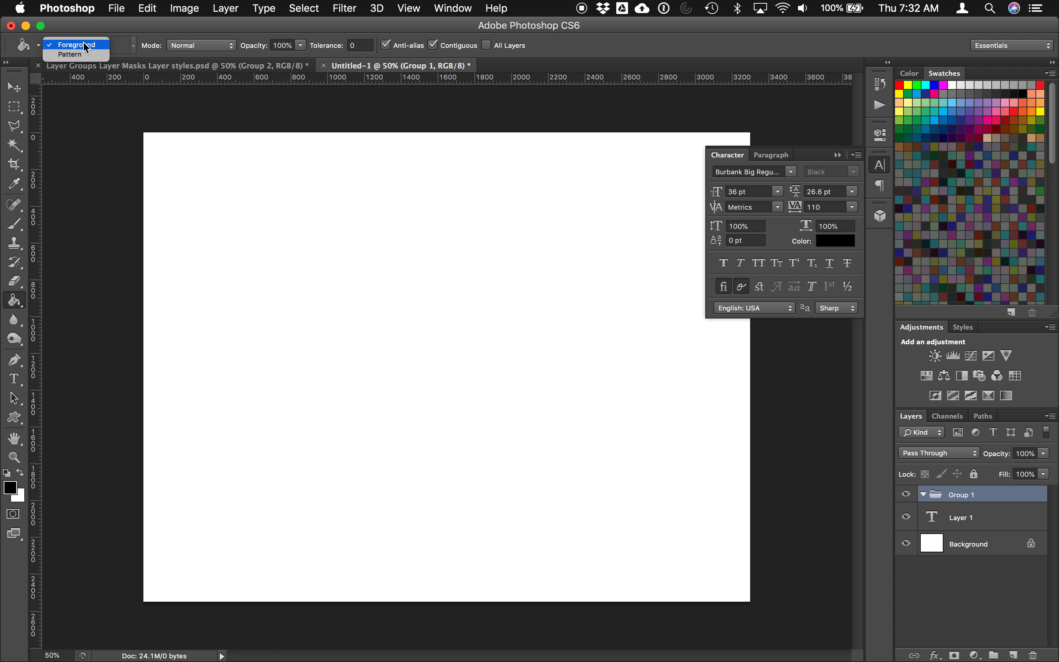
{"action": "left_click", "coordinate": [76, 54]}
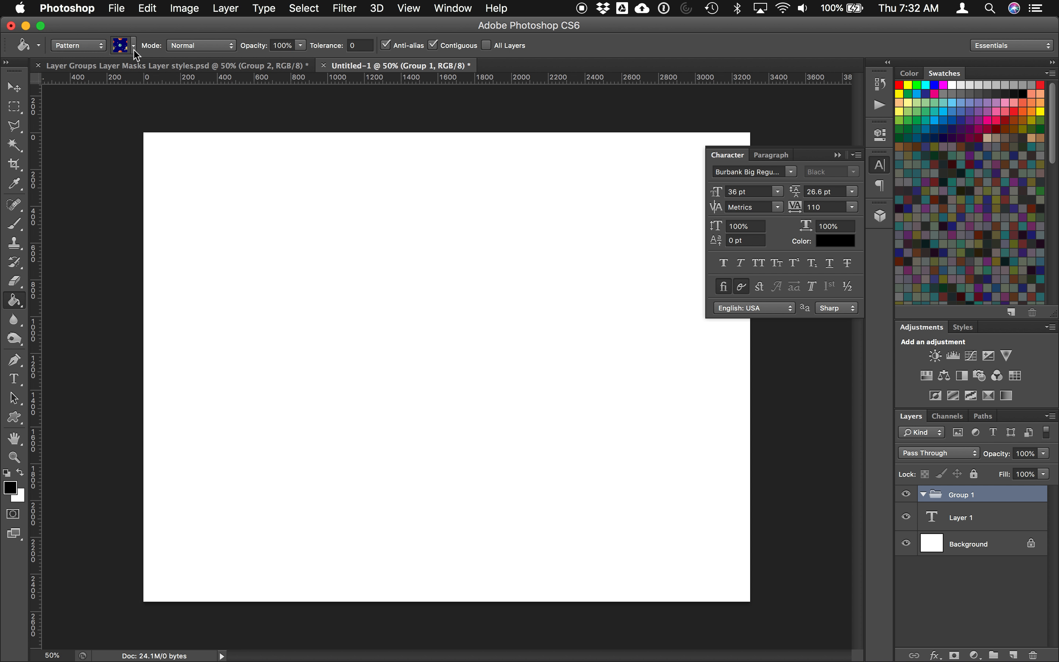
{"action": "left_click", "coordinate": [134, 46]}
{"action": "scroll", "coordinate": [177, 94], "scroll_direction": "down", "scroll_amount": 5}
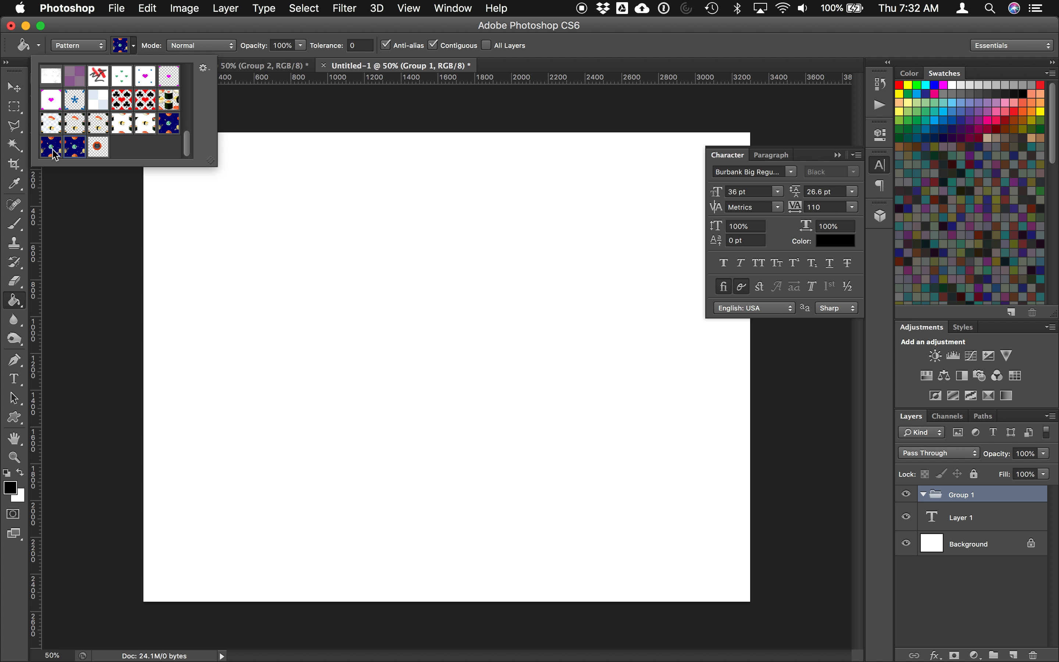
{"action": "left_click", "coordinate": [205, 231]}
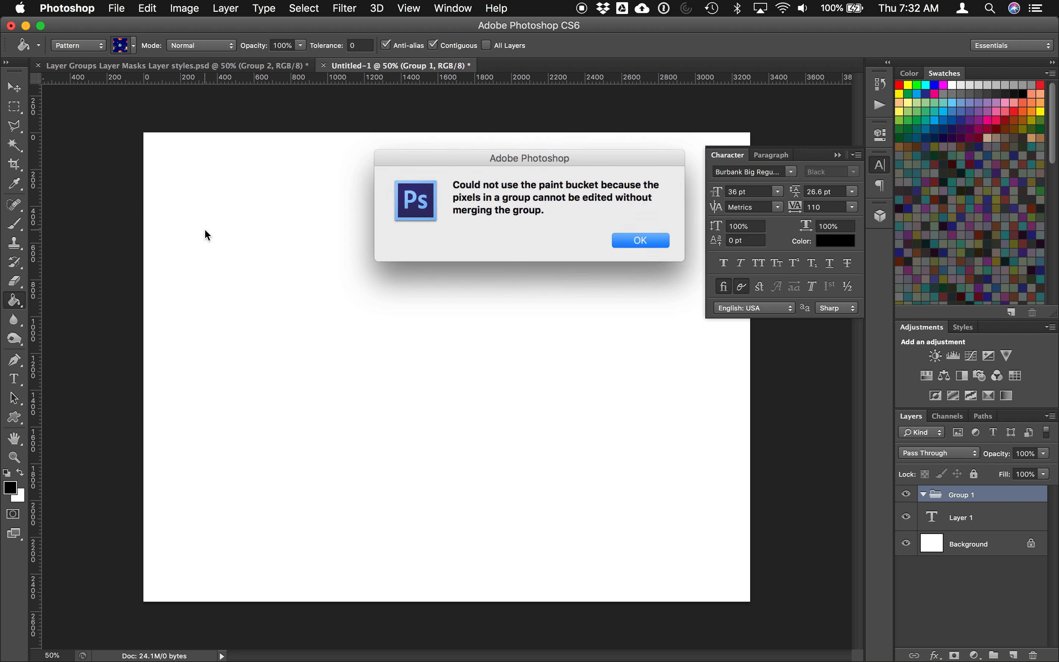
{"action": "left_click", "coordinate": [654, 241]}
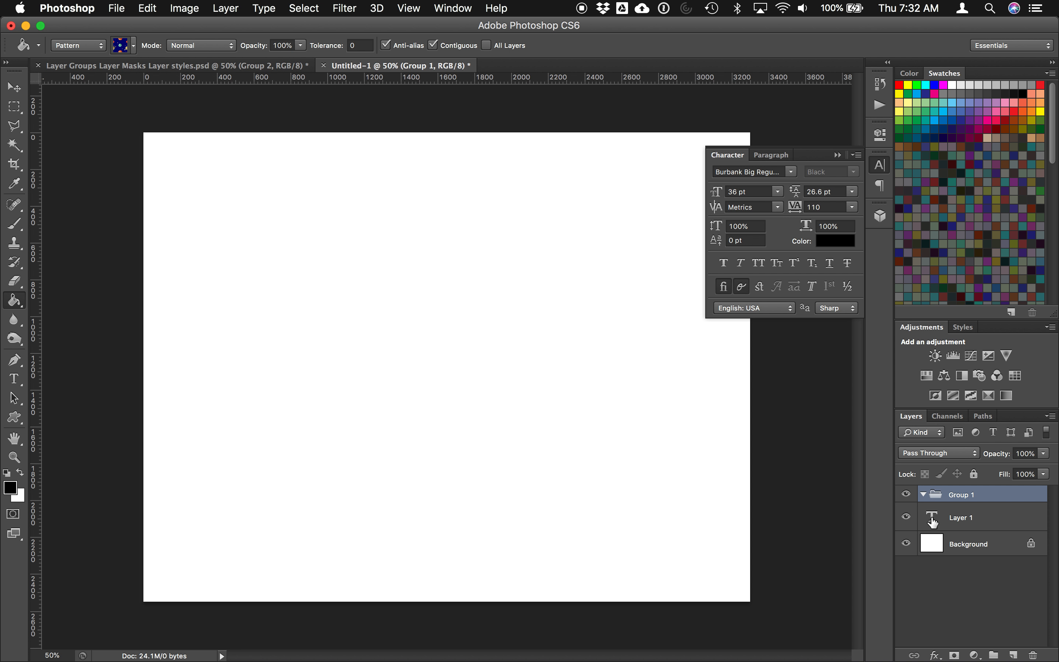
{"action": "left_click", "coordinate": [1035, 655]}
Step: Replace the old text Layer 1 with a new layer filled with the planet pattern
{"action": "left_click", "coordinate": [1035, 654]}
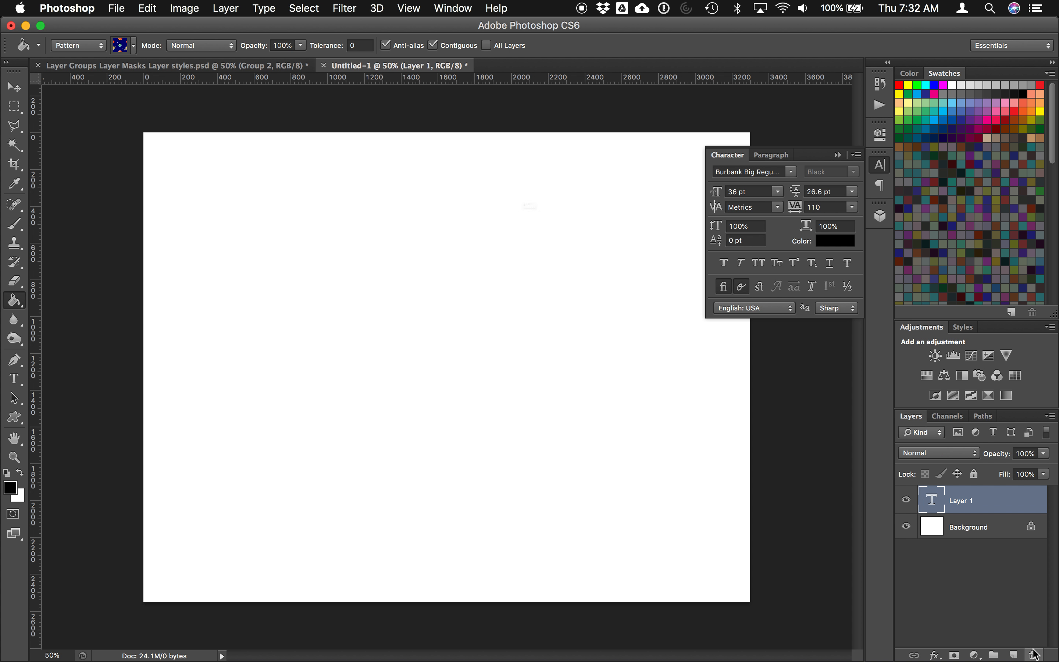
{"action": "left_click", "coordinate": [666, 245]}
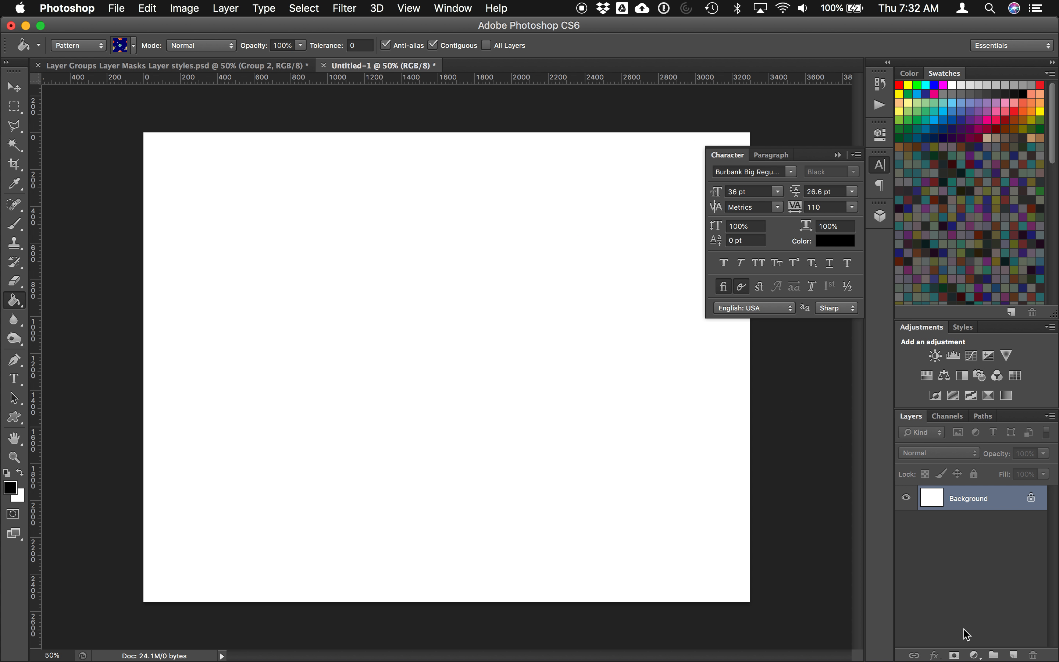
{"action": "left_click", "coordinate": [1014, 656]}
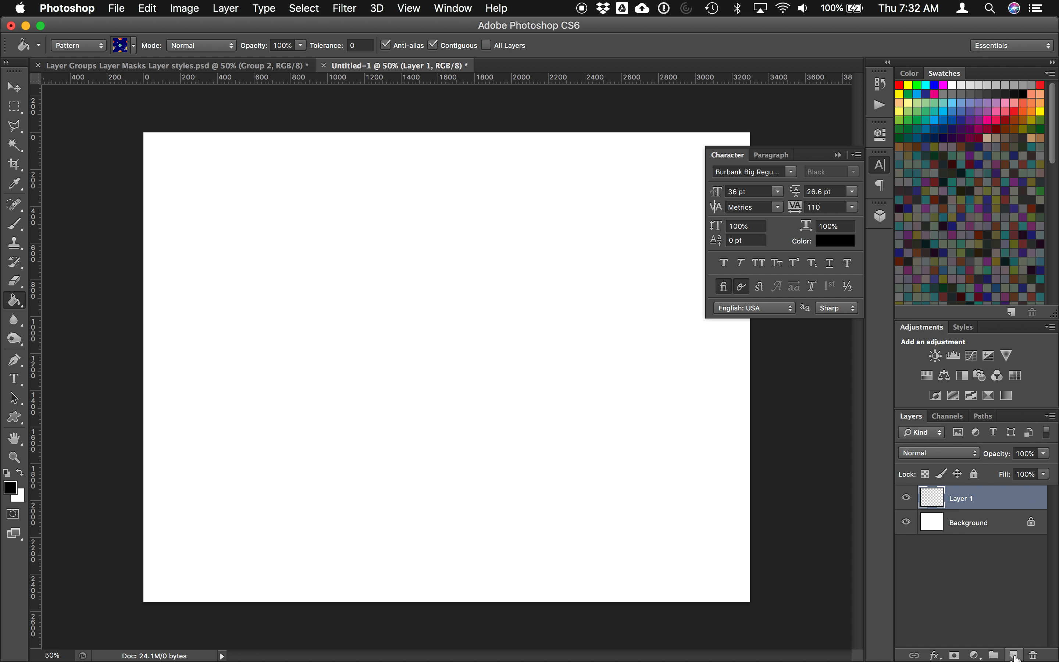
{"action": "left_click", "coordinate": [272, 198]}
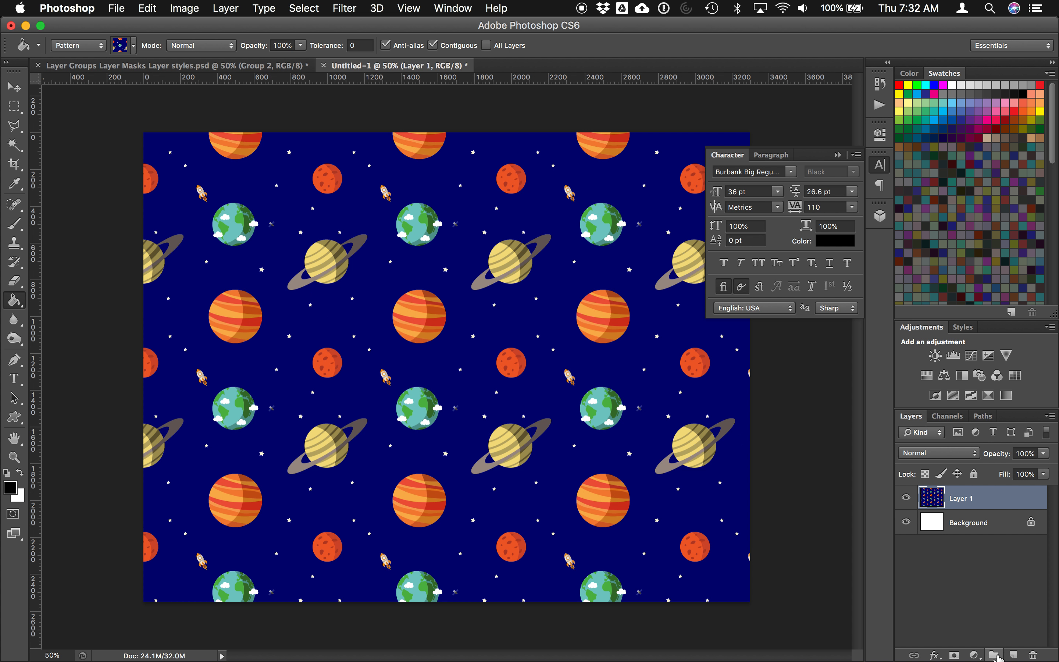
Step: Create Group 1 and move the pattern-filled Layer 1 inside it
{"action": "left_click", "coordinate": [994, 655]}
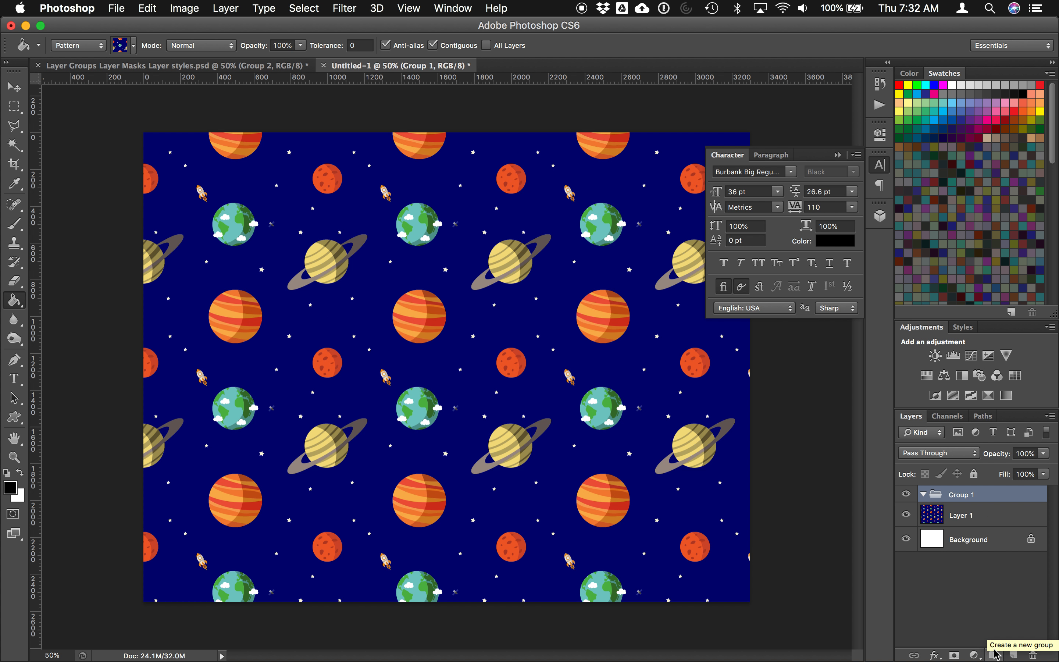
{"action": "left_click", "coordinate": [930, 521]}
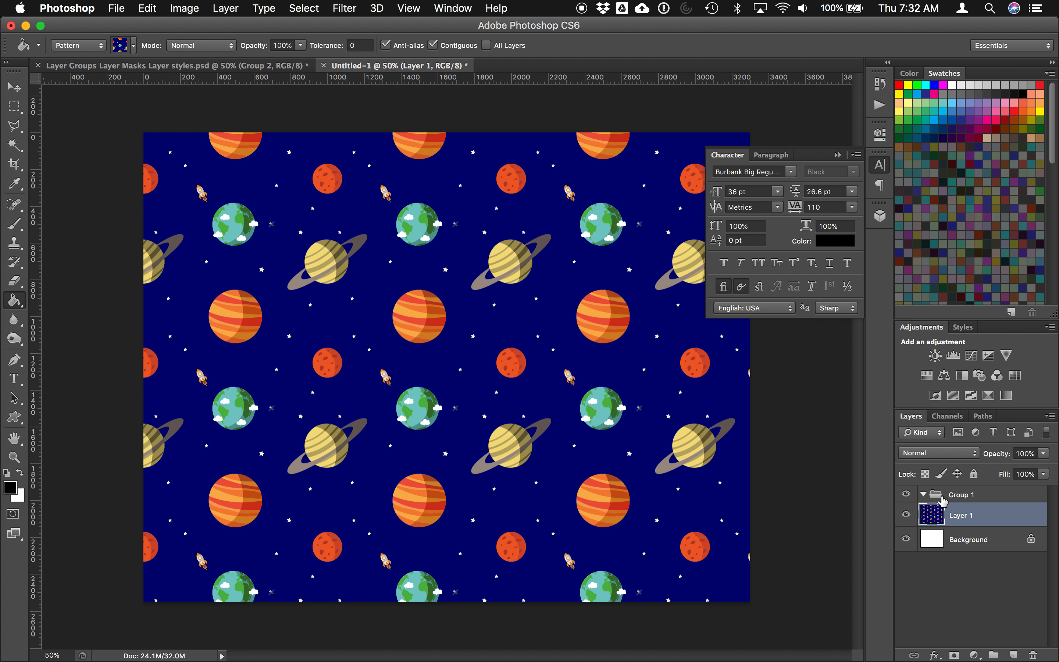
{"action": "left_click_drag", "start_coordinate": [936, 517], "coordinate": [938, 495]}
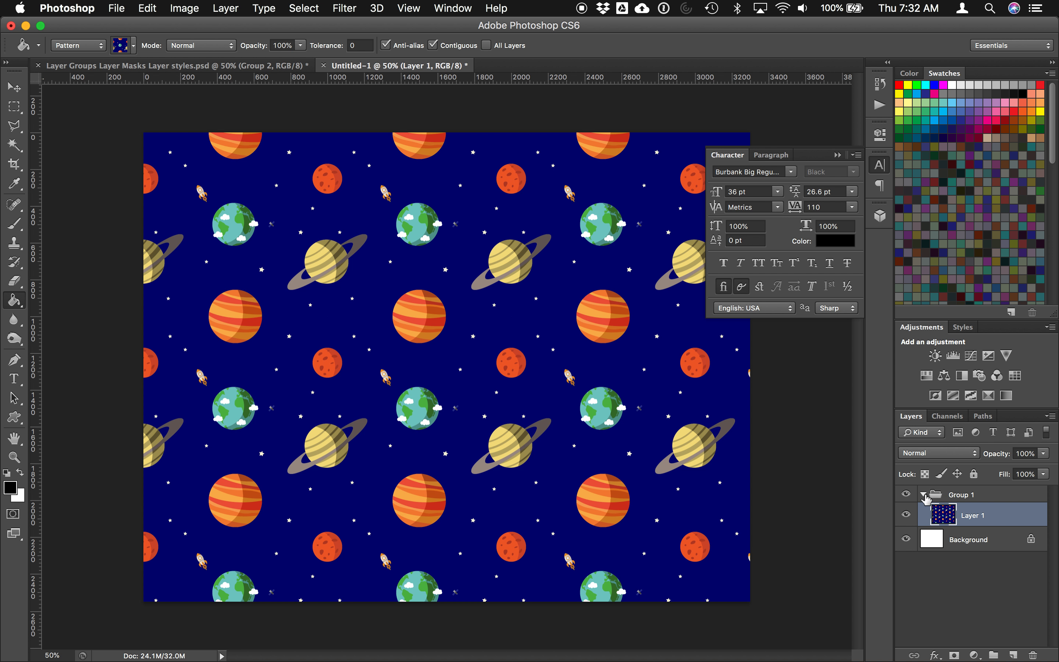
{"action": "left_click", "coordinate": [928, 496]}
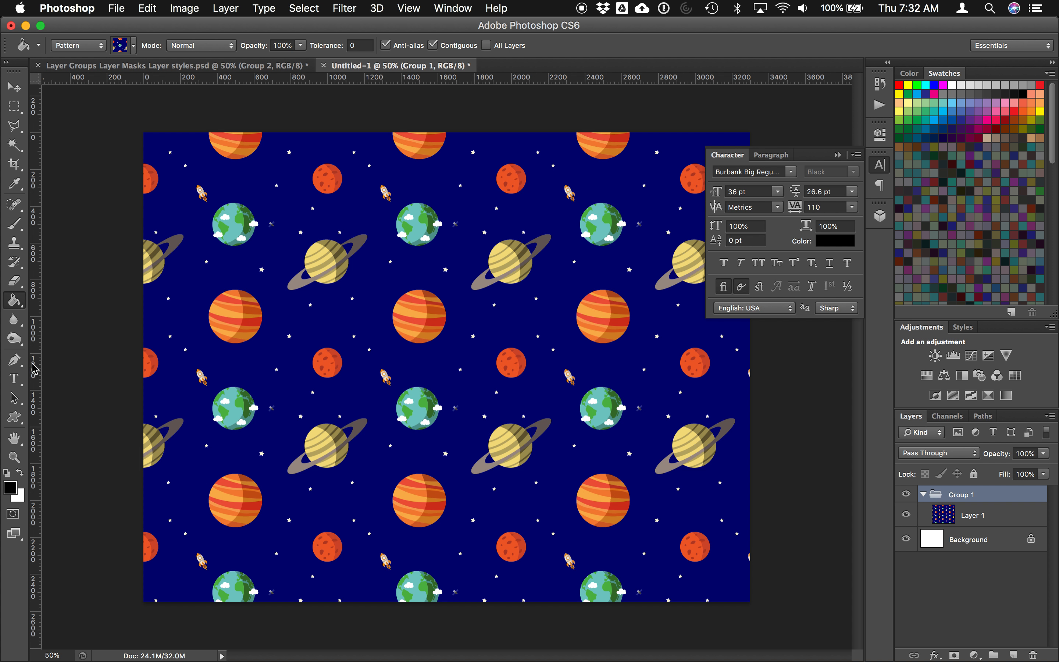
{"action": "left_click", "coordinate": [18, 380]}
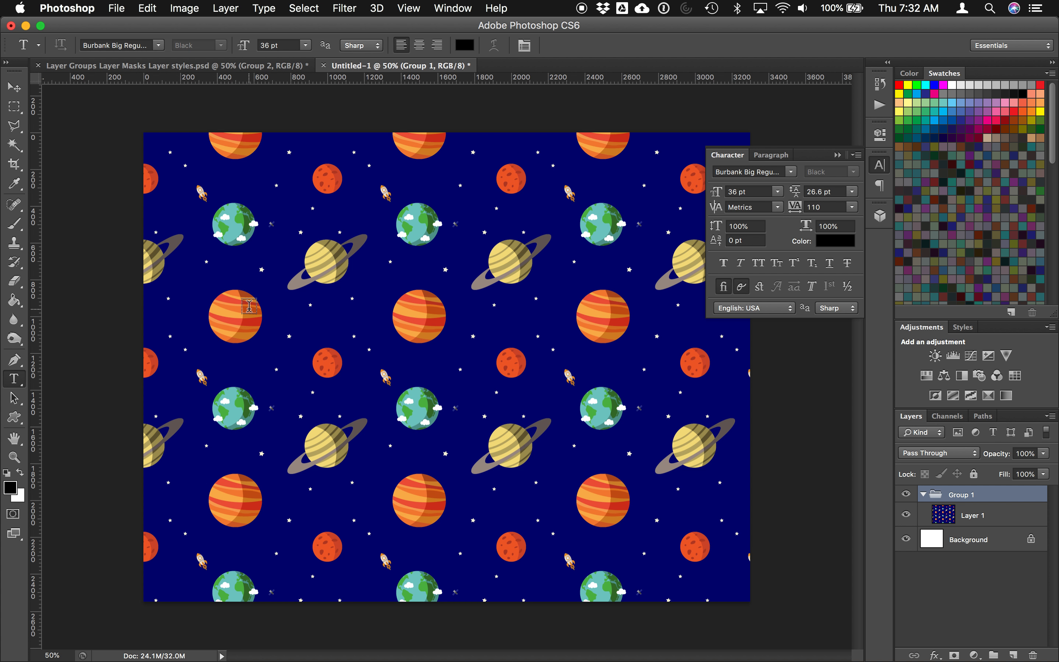
Step: Type the first name and surname on two lines in Burbank Big Regular 72 pt, then select all
{"action": "left_click", "coordinate": [248, 308]}
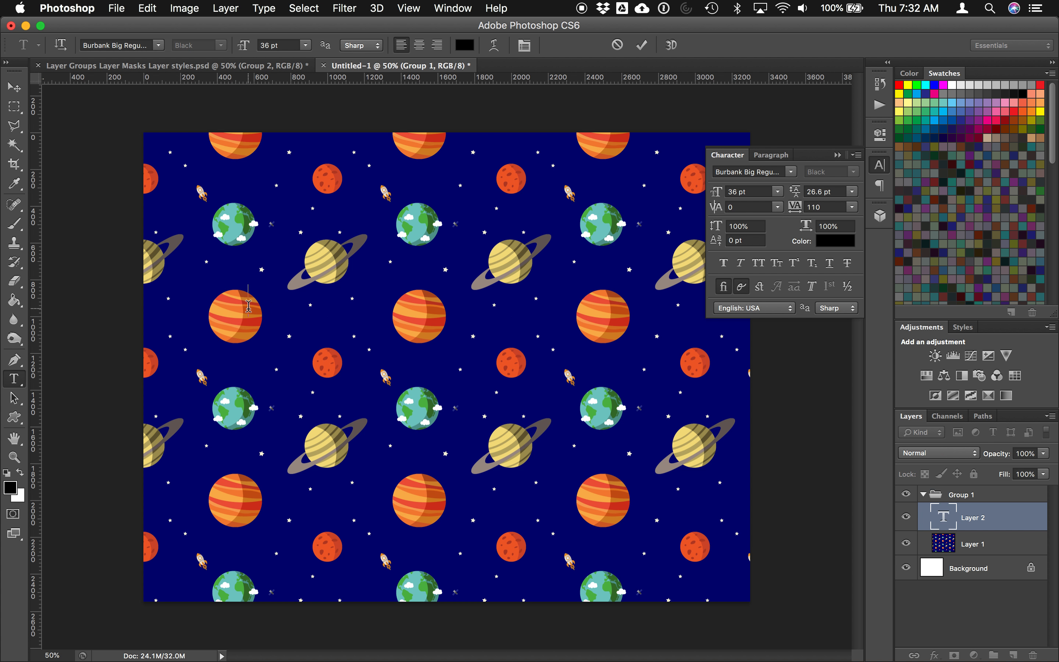
{"action": "left_click", "coordinate": [157, 46]}
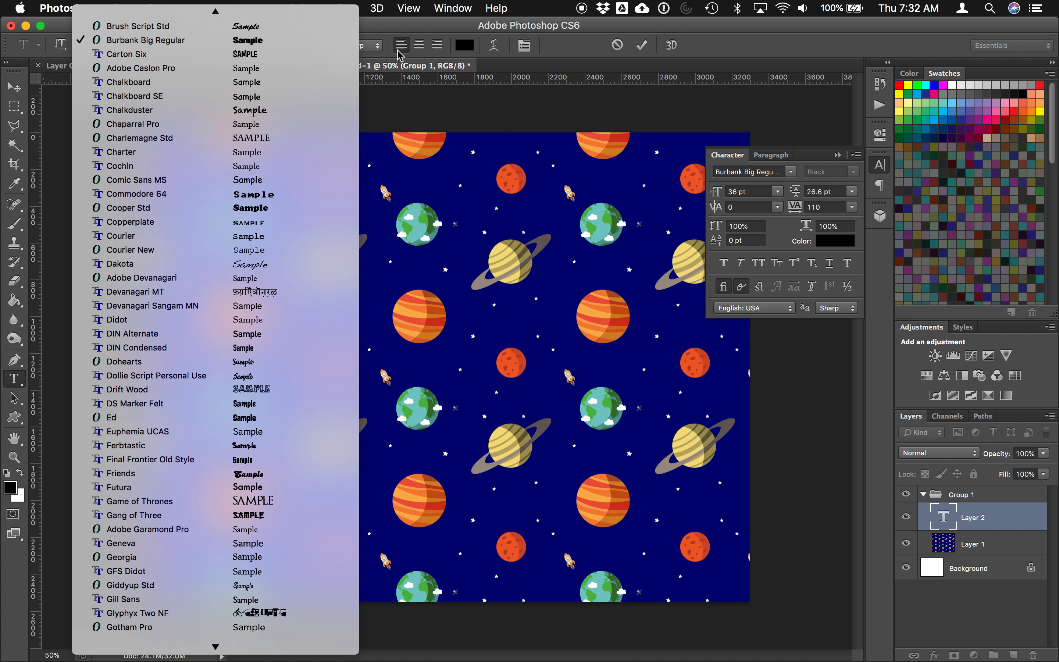
{"action": "left_click", "coordinate": [217, 44]}
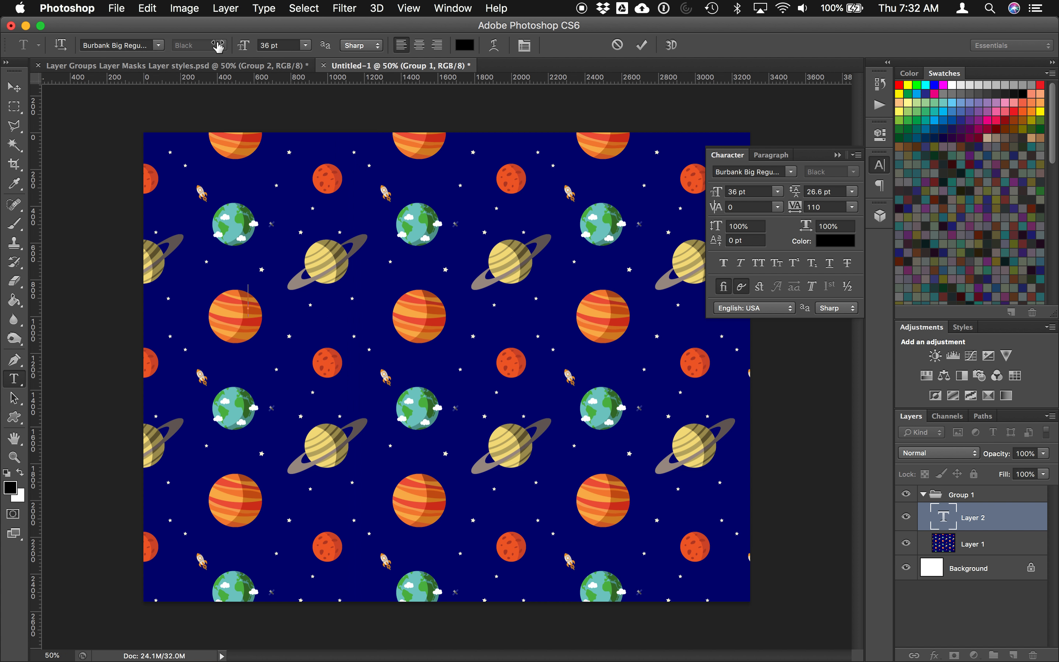
{"action": "left_click", "coordinate": [306, 45]}
{"action": "left_click", "coordinate": [281, 198]}
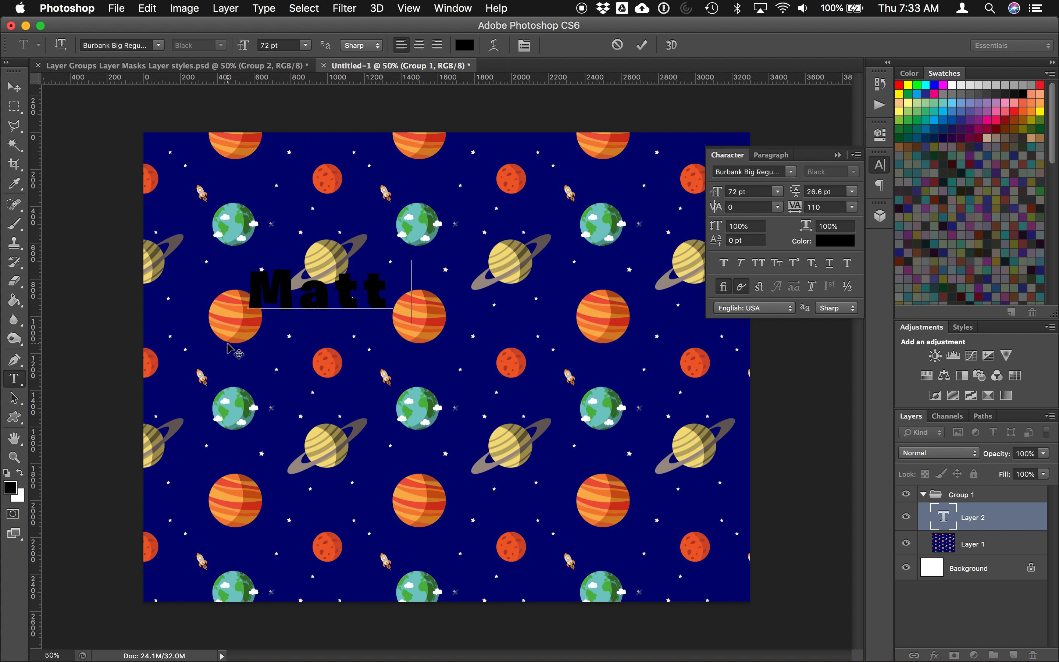
{"action": "key", "text": "Return"}
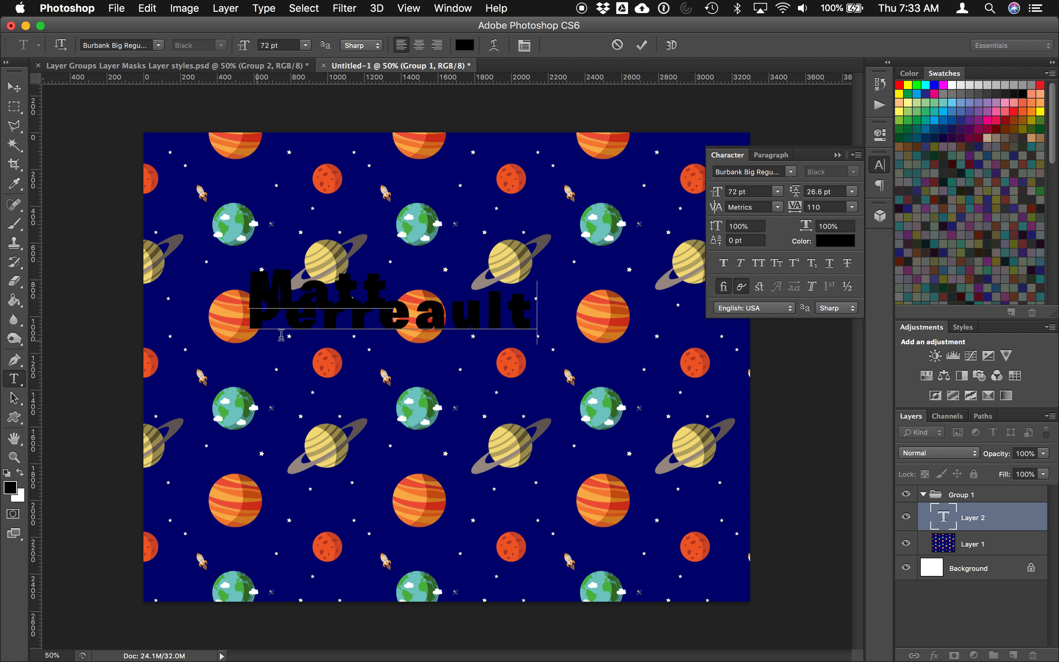
{"action": "key", "text": "super+a"}
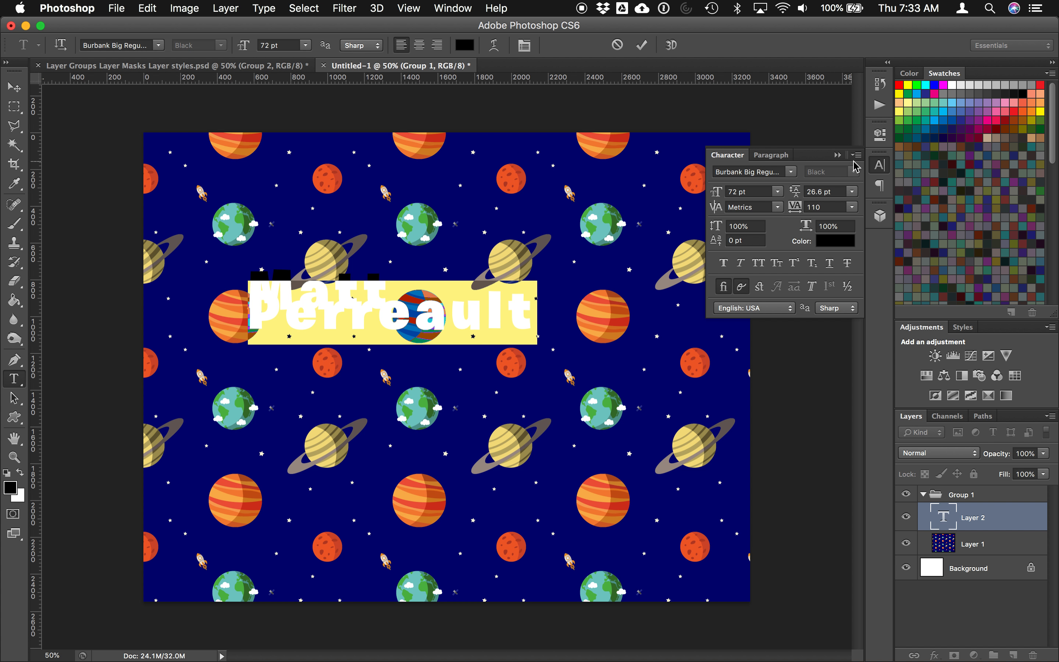
Step: Set the leading of both name lines to 72 pt in the Character panel
{"action": "left_click", "coordinate": [874, 166]}
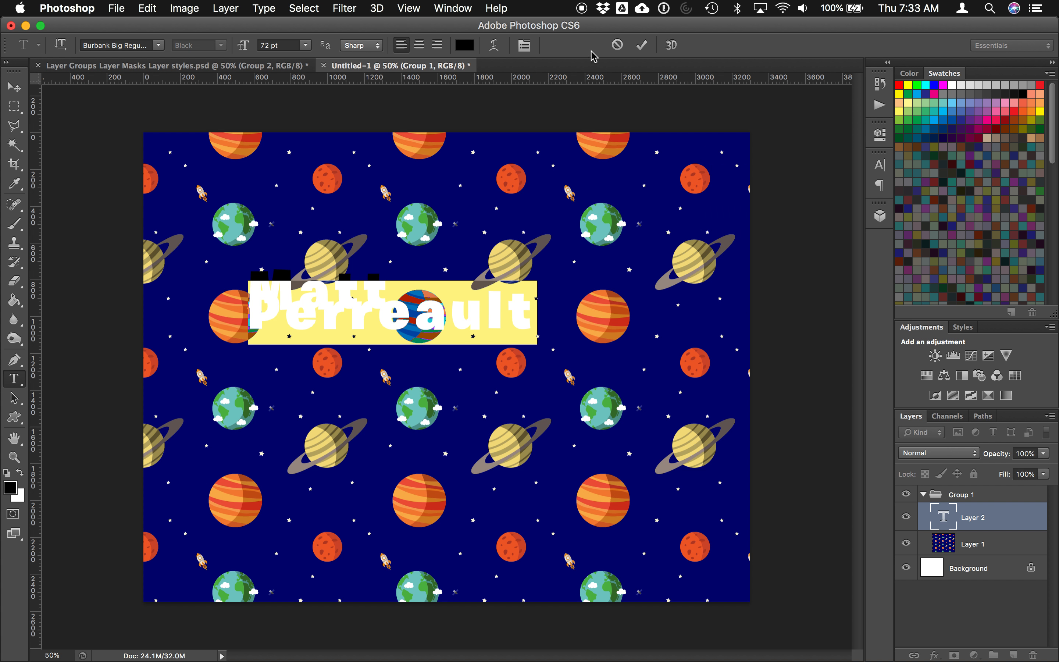
{"action": "left_click", "coordinate": [525, 45]}
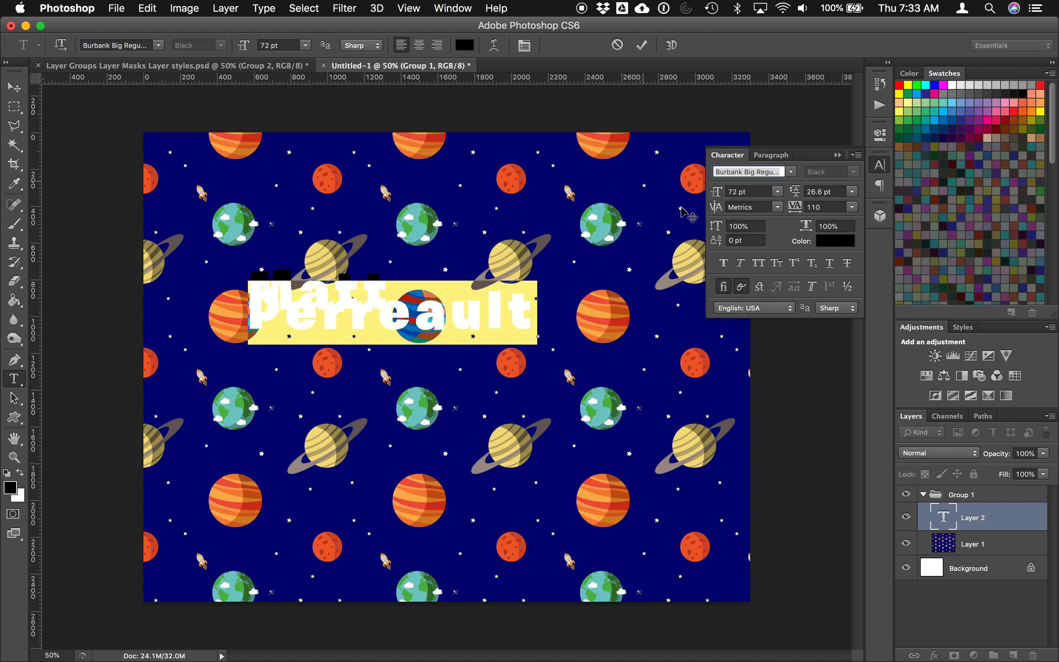
{"action": "left_click", "coordinate": [852, 193]}
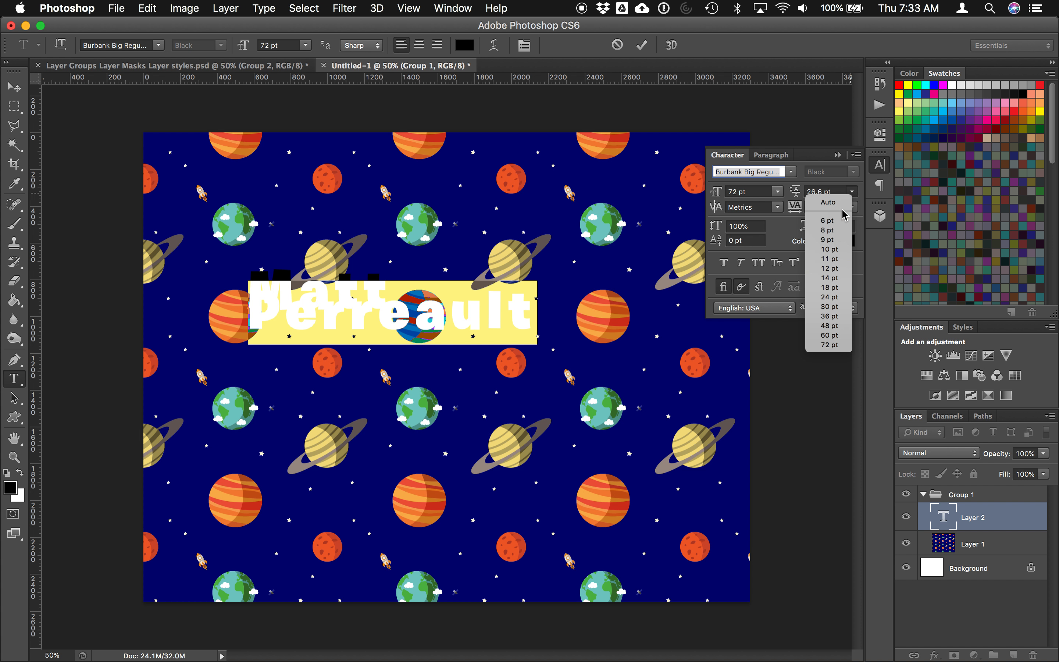
{"action": "left_click", "coordinate": [829, 202]}
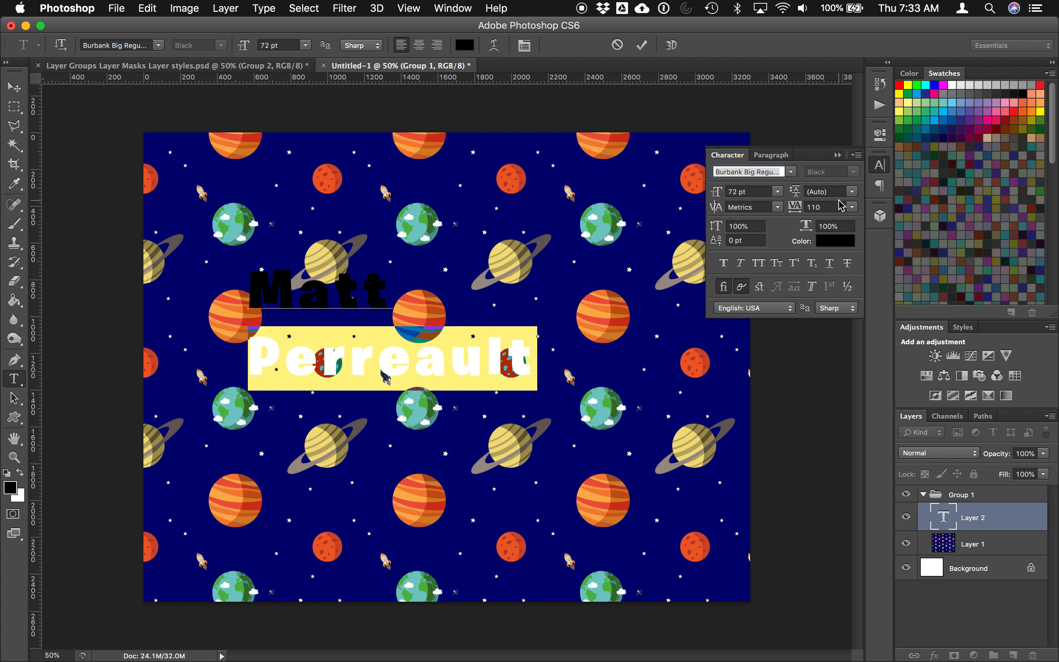
{"action": "left_click_drag", "start_coordinate": [248, 292], "coordinate": [533, 384]}
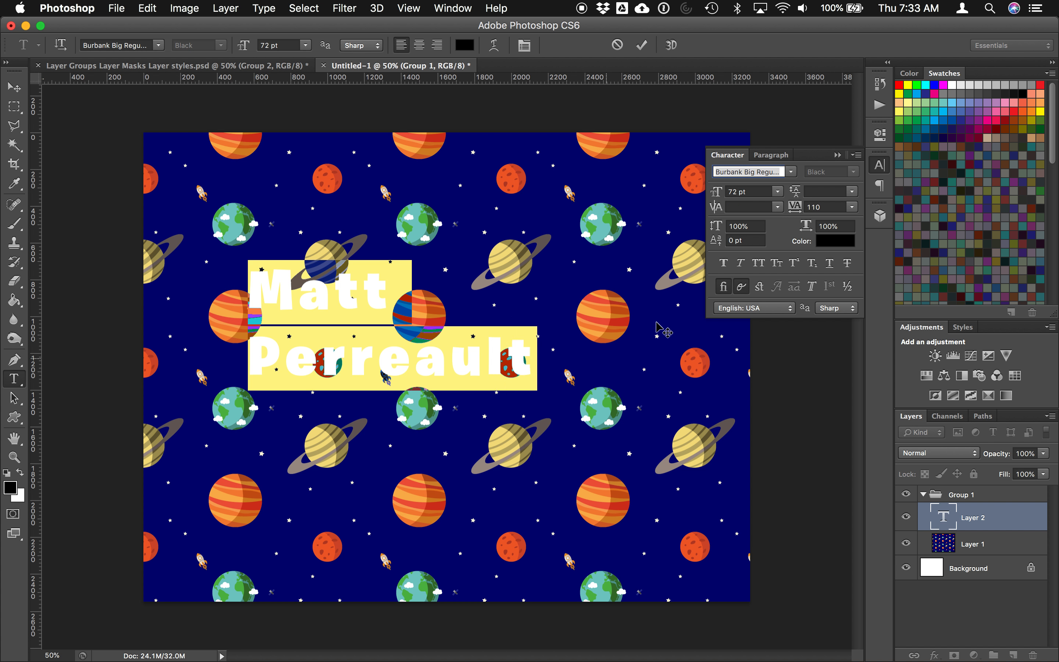
{"action": "left_click", "coordinate": [852, 192]}
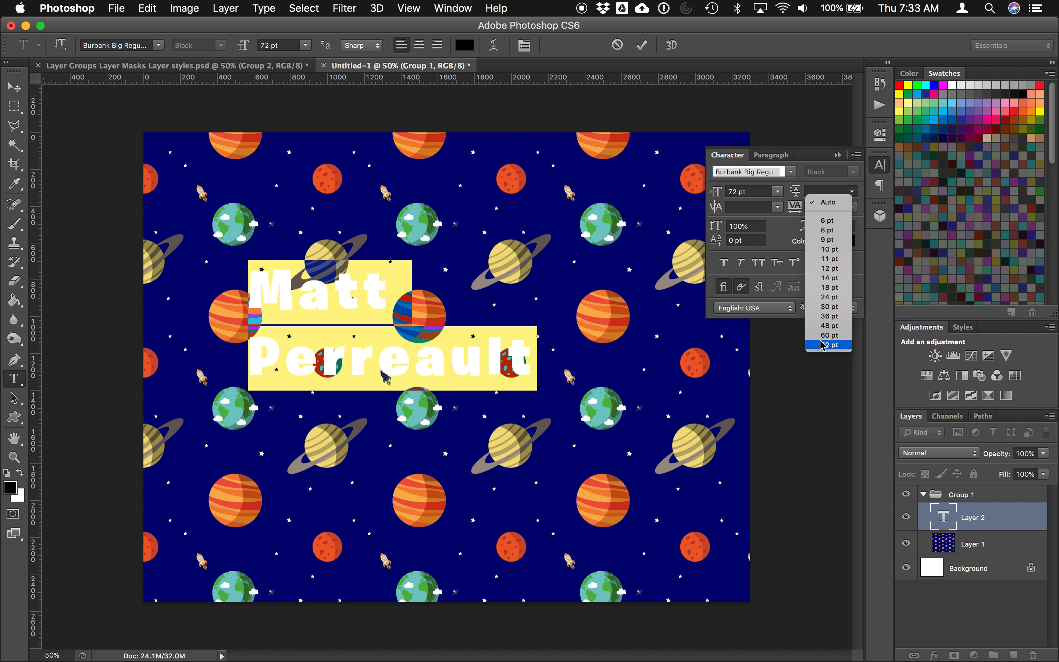
{"action": "left_click", "coordinate": [828, 335]}
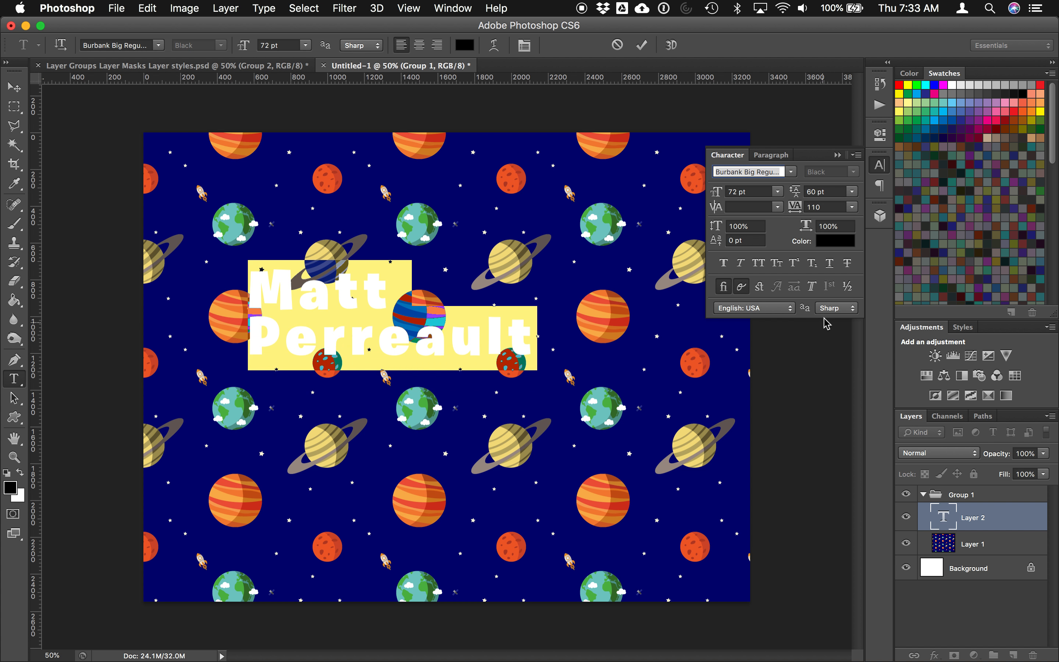
{"action": "left_click", "coordinate": [854, 194]}
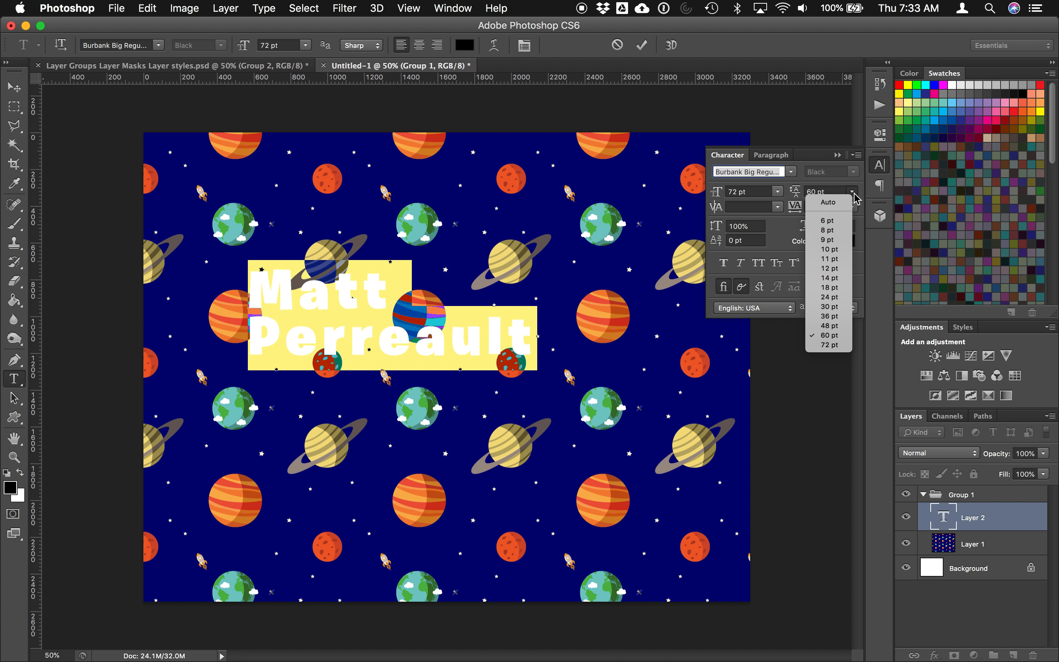
{"action": "left_click", "coordinate": [829, 326]}
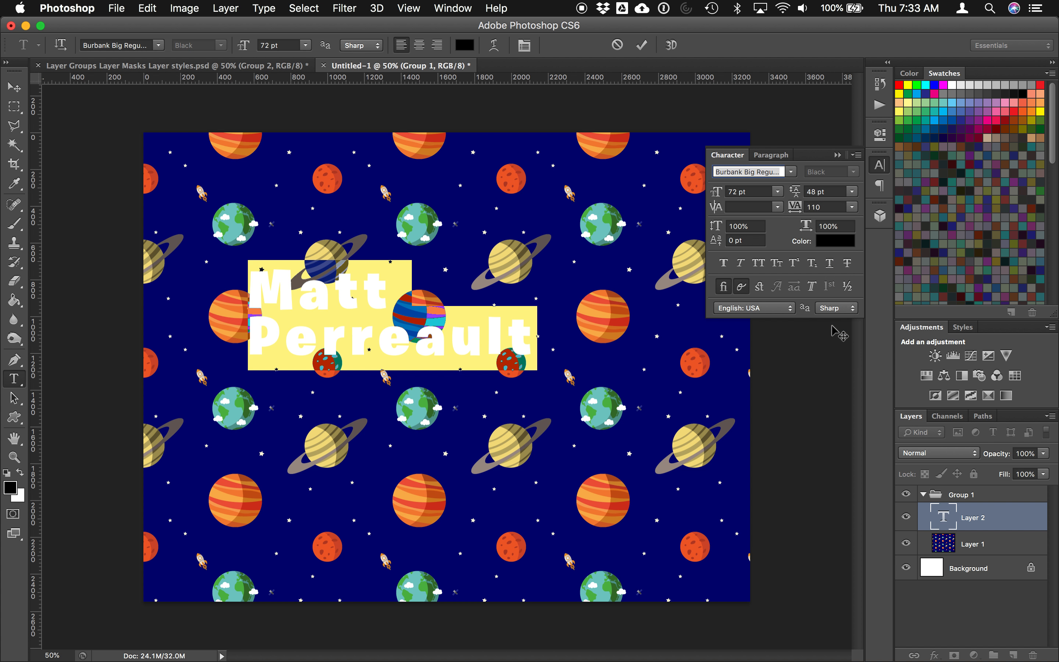
{"action": "left_click", "coordinate": [854, 193]}
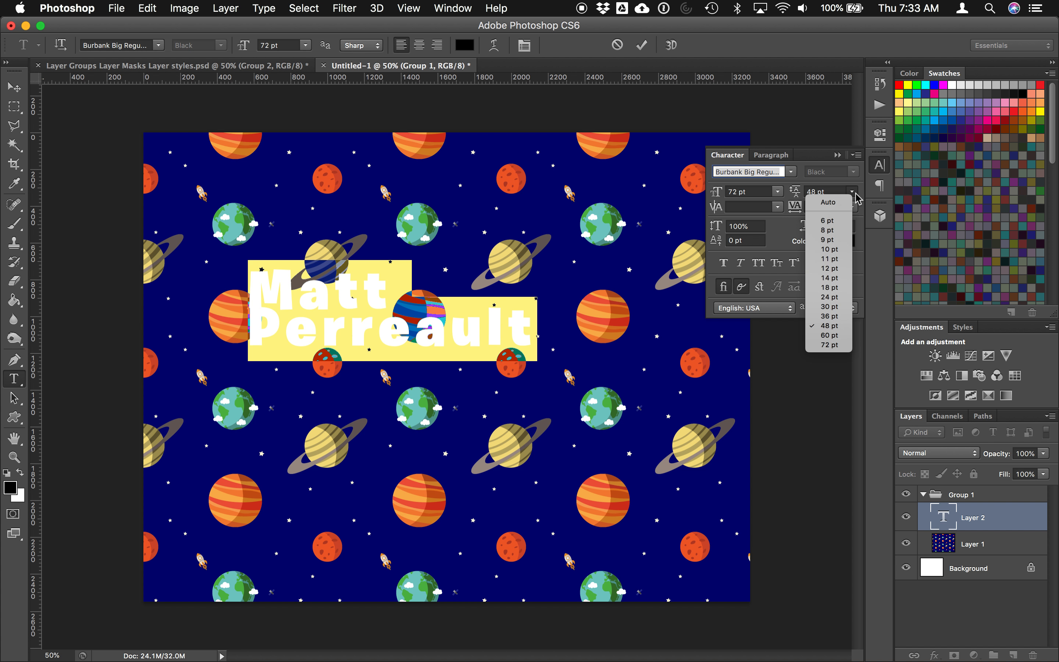
{"action": "left_click", "coordinate": [829, 346]}
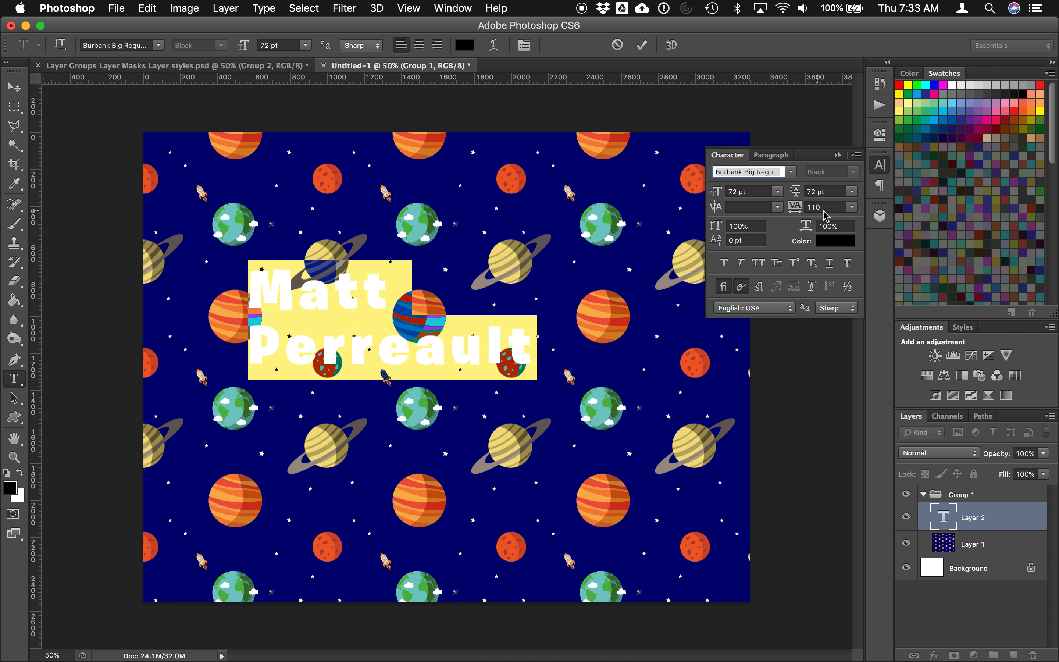
Step: Set the tracking to 100 and commit the text
{"action": "left_click", "coordinate": [852, 207]}
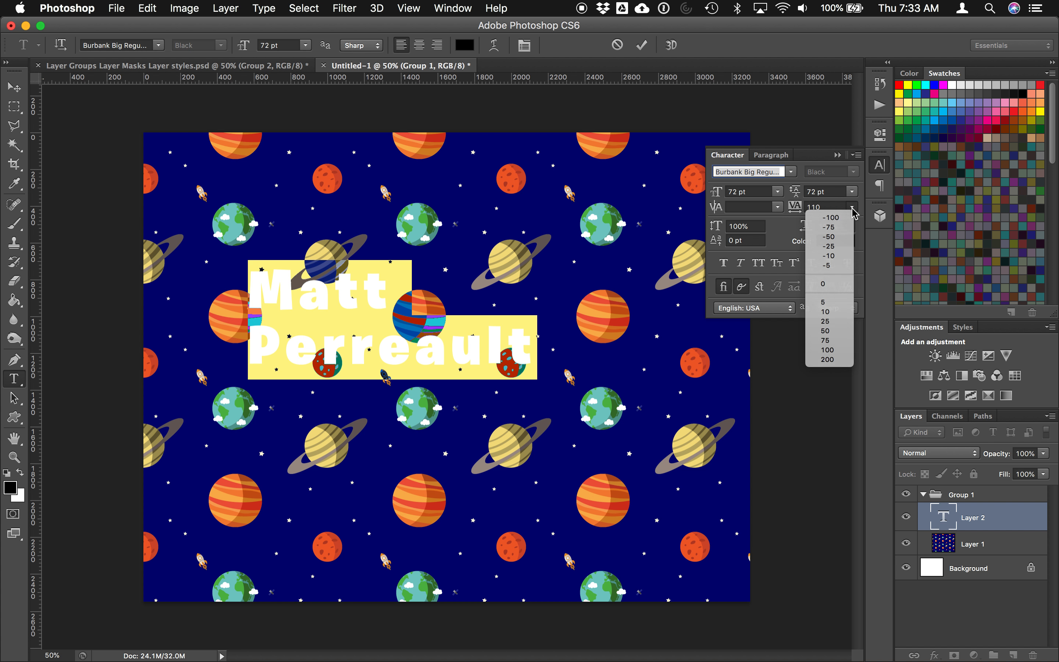
{"action": "left_click", "coordinate": [852, 208]}
{"action": "left_click", "coordinate": [852, 207]}
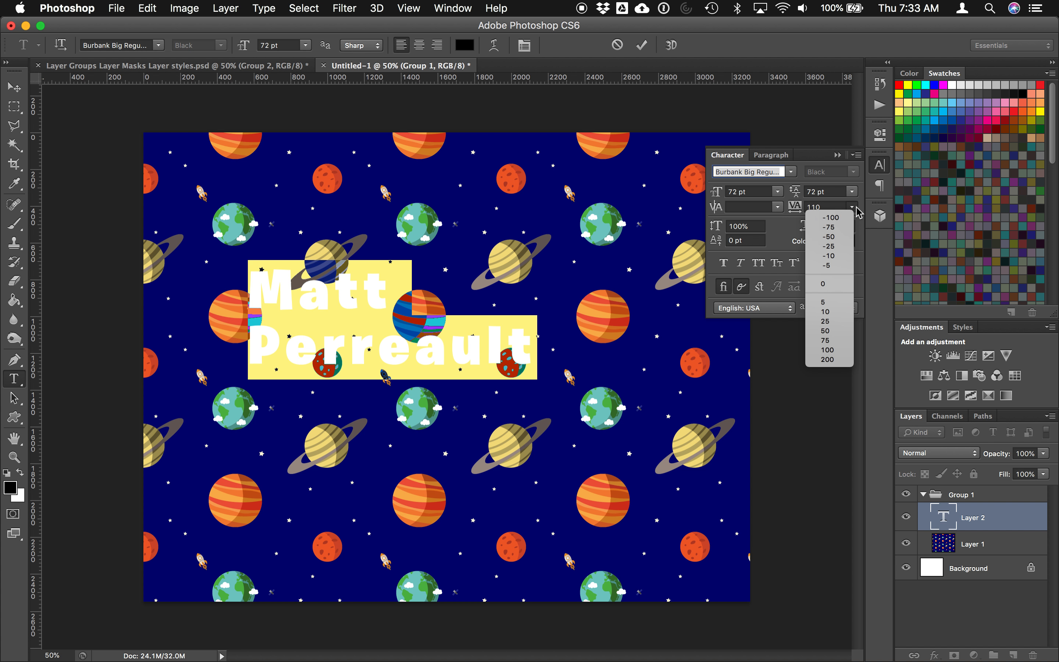
{"action": "left_click", "coordinate": [823, 285]}
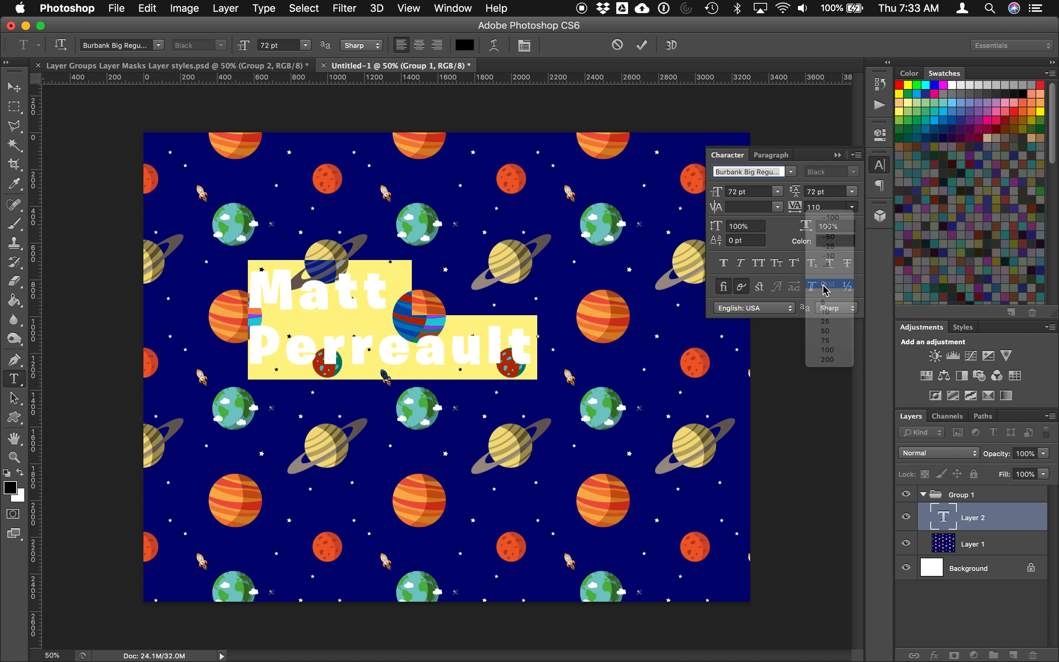
{"action": "left_click", "coordinate": [853, 208]}
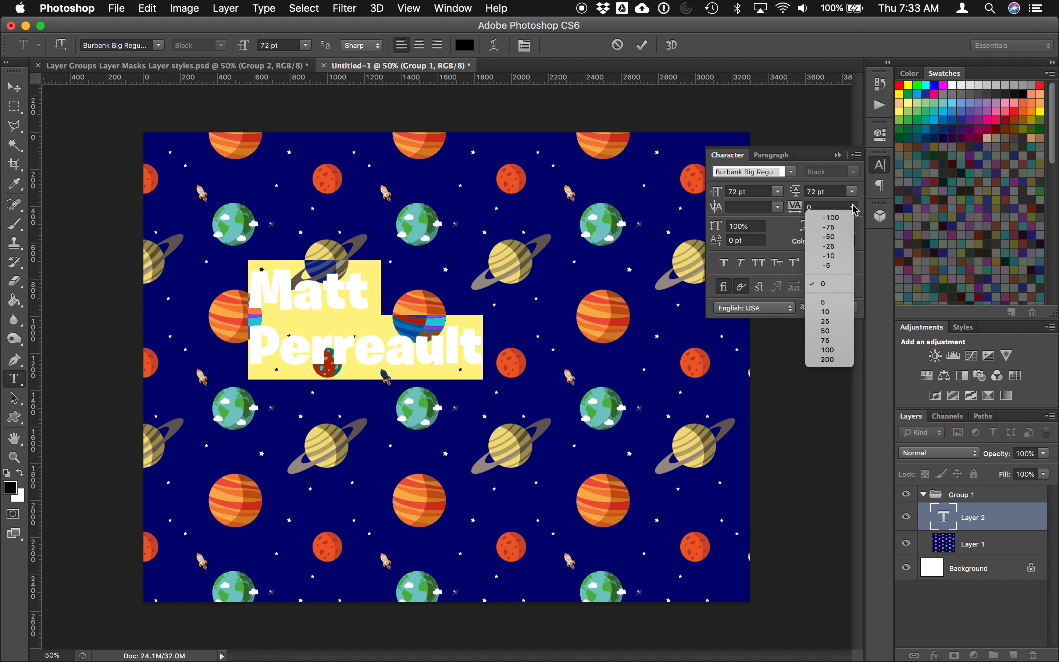
{"action": "left_click", "coordinate": [827, 358]}
{"action": "left_click", "coordinate": [852, 207]}
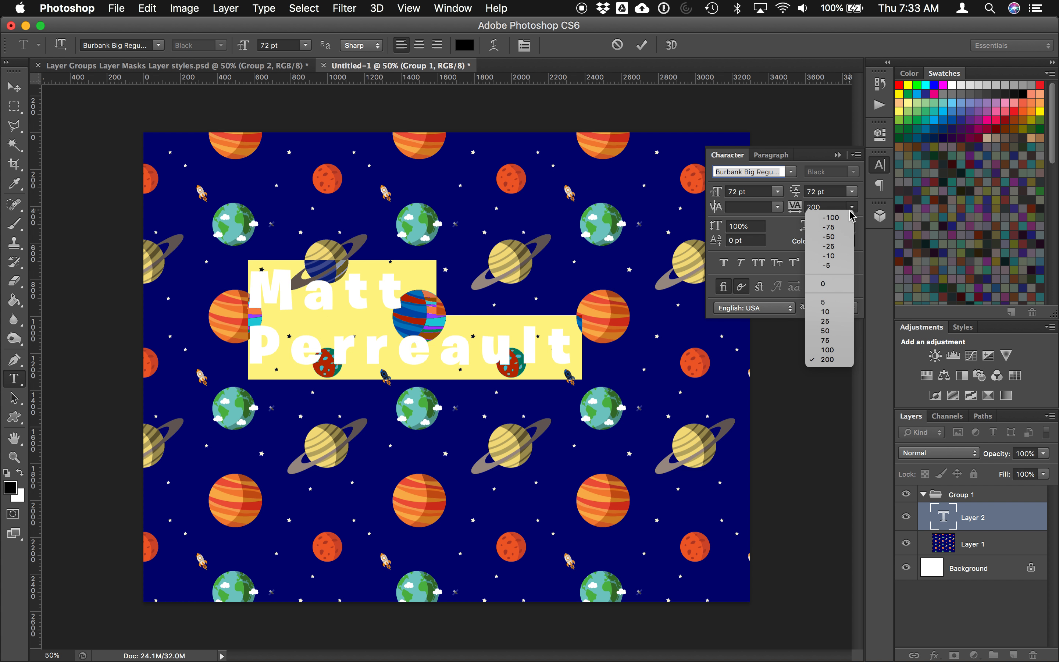
{"action": "left_click", "coordinate": [847, 217]}
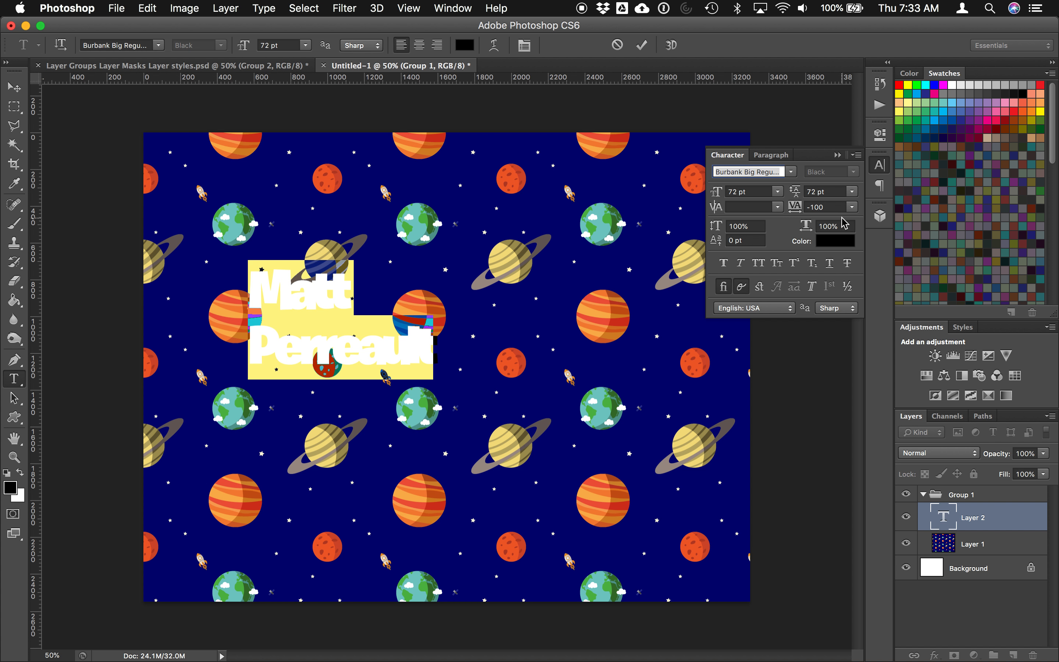
{"action": "left_click", "coordinate": [850, 208]}
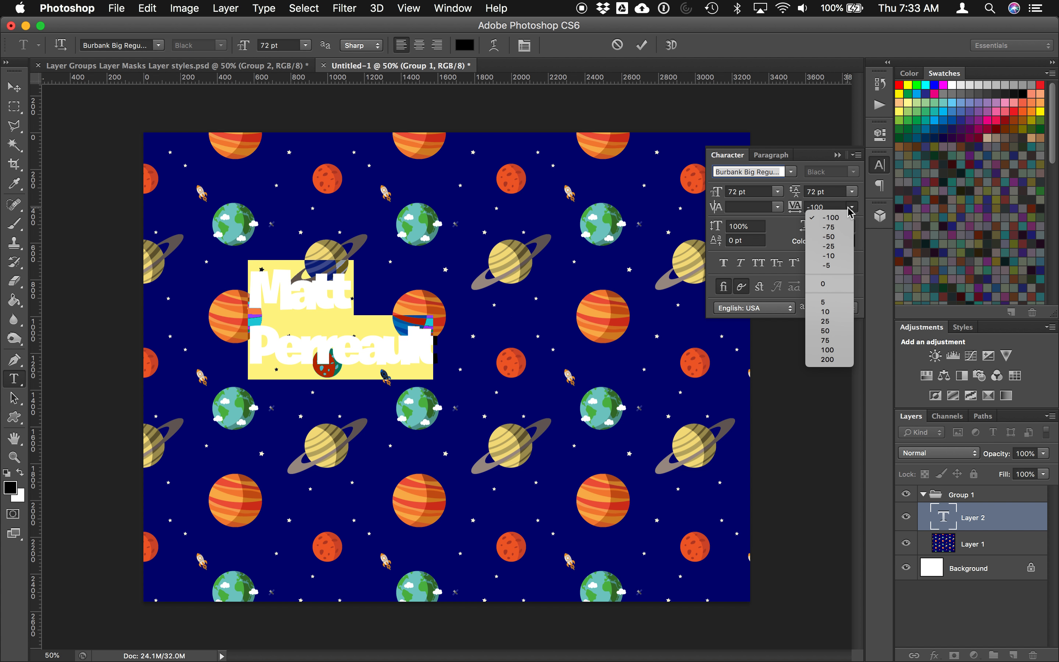
{"action": "left_click", "coordinate": [827, 349]}
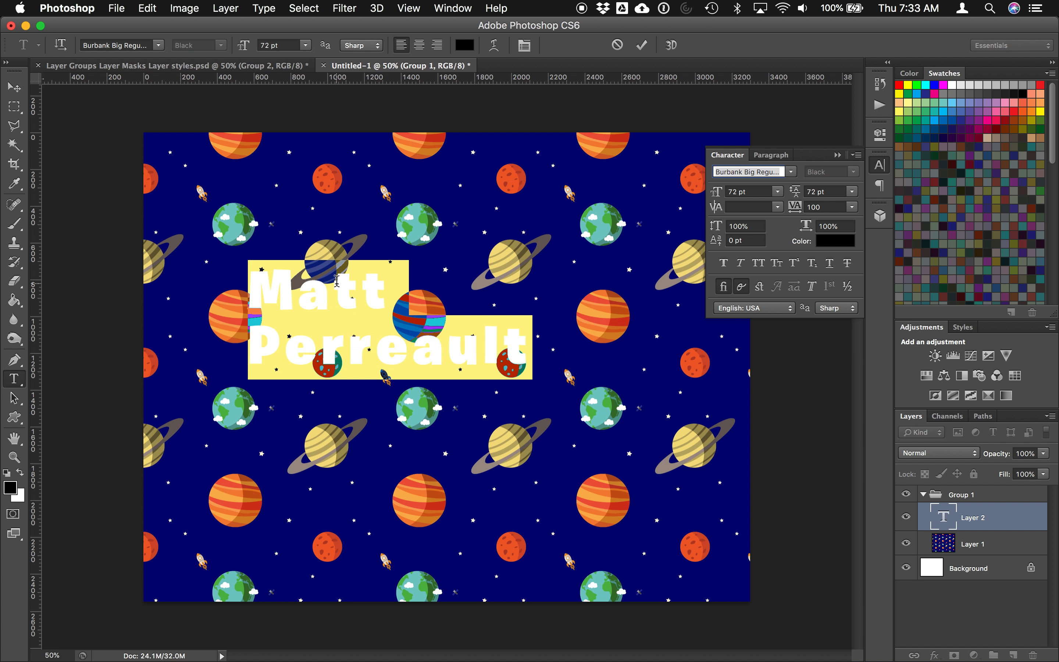
{"action": "left_click", "coordinate": [14, 87]}
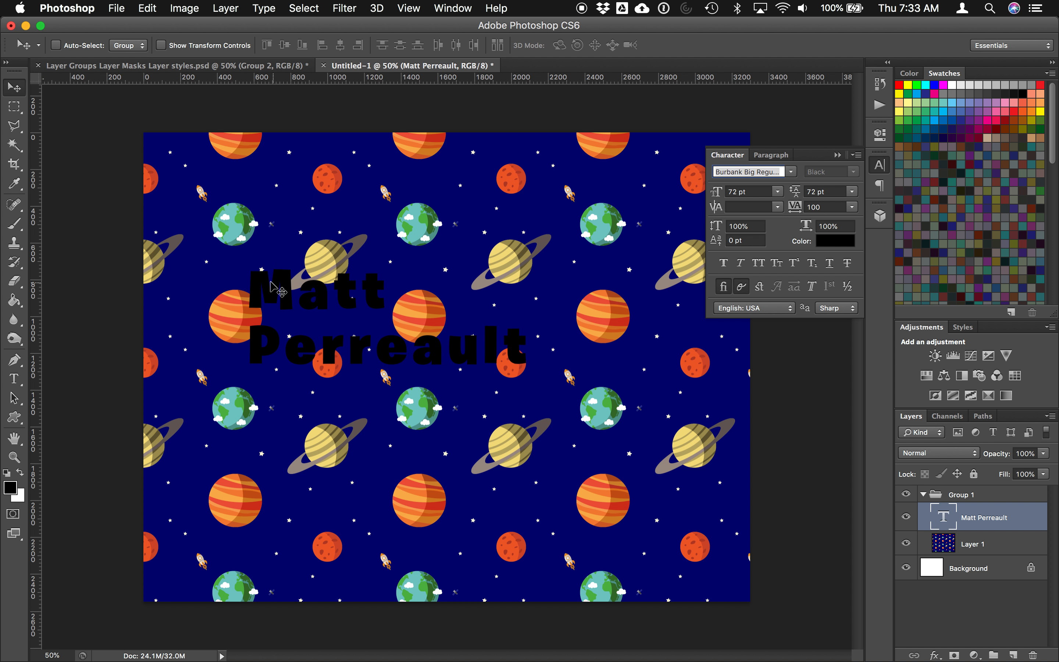
Step: Scale the name text proportionally to about 182% (131.35 pt) and reposition it over the pattern
{"action": "left_click_drag", "start_coordinate": [267, 288], "coordinate": [244, 317]}
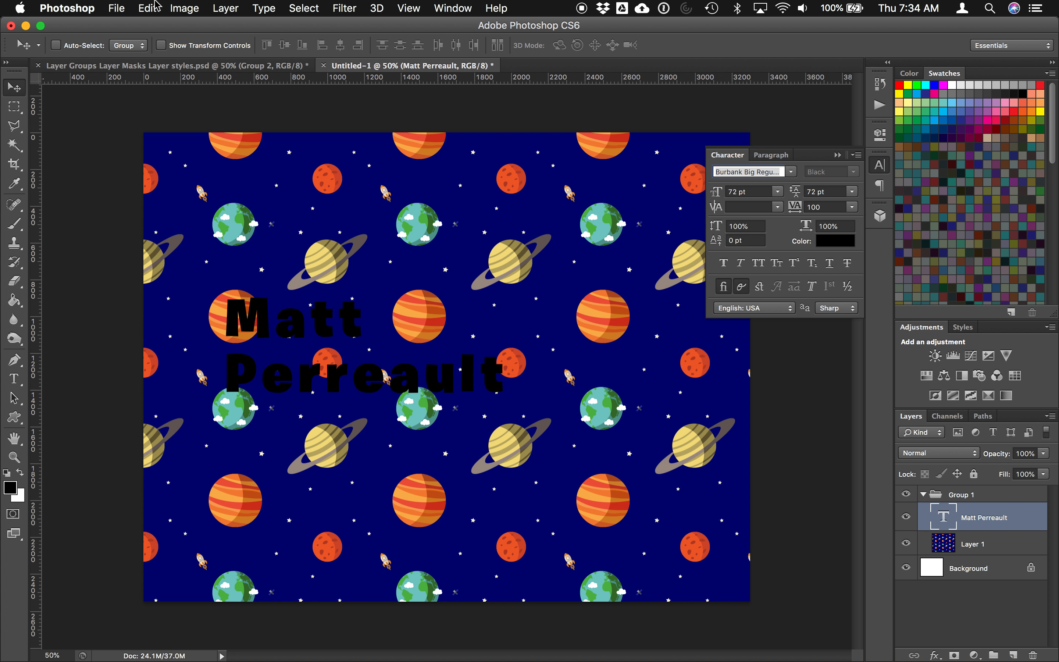
{"action": "left_click", "coordinate": [149, 7]}
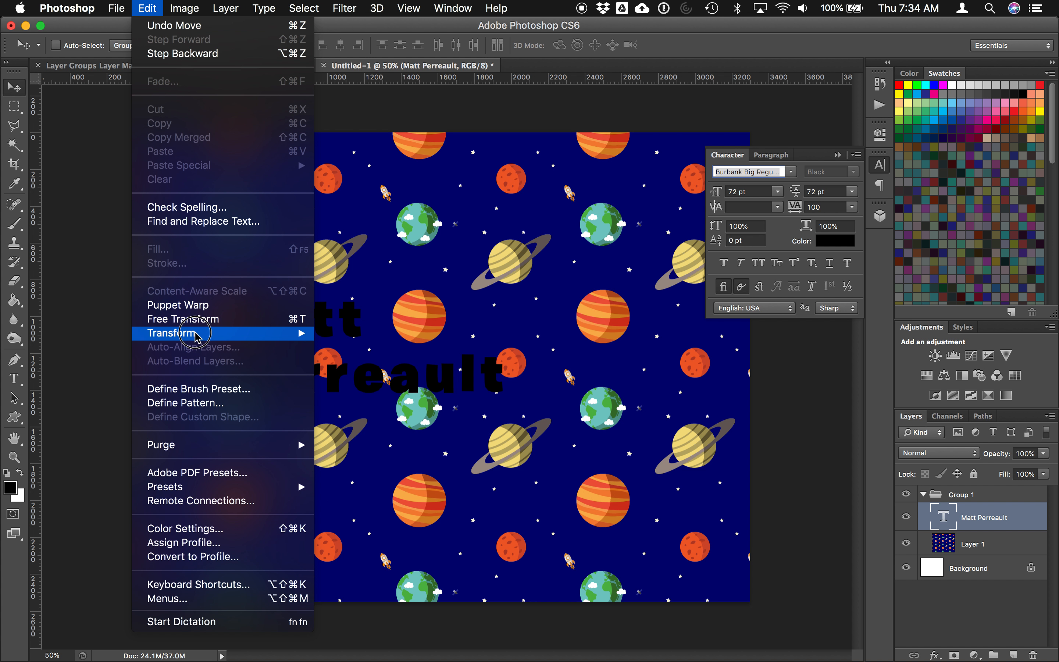
{"action": "mouse_move", "coordinate": [198, 334]}
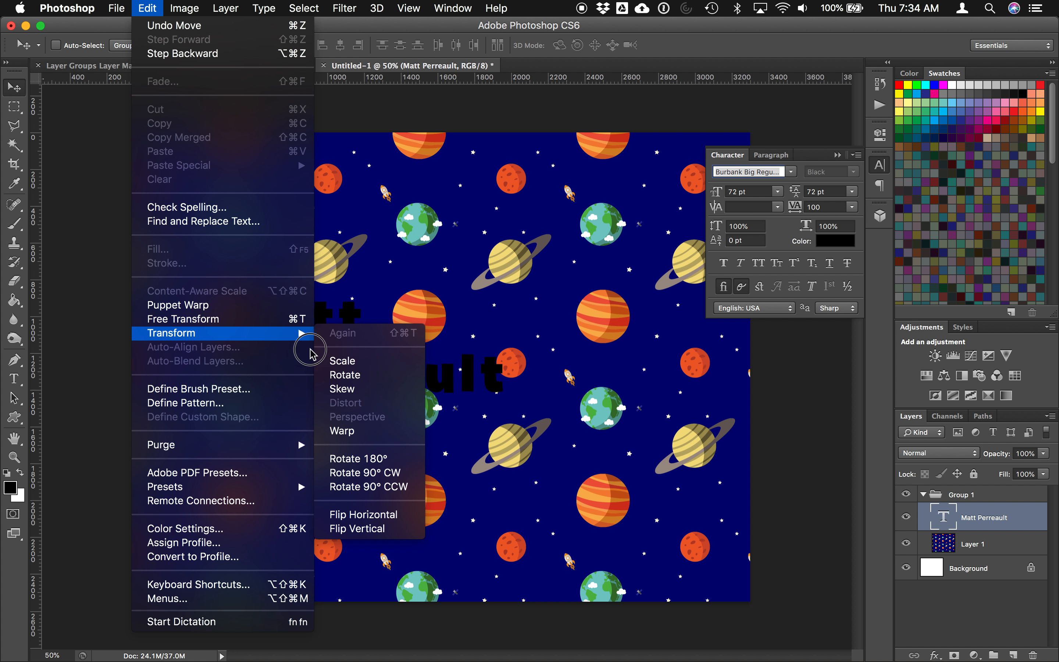
{"action": "left_click", "coordinate": [347, 360]}
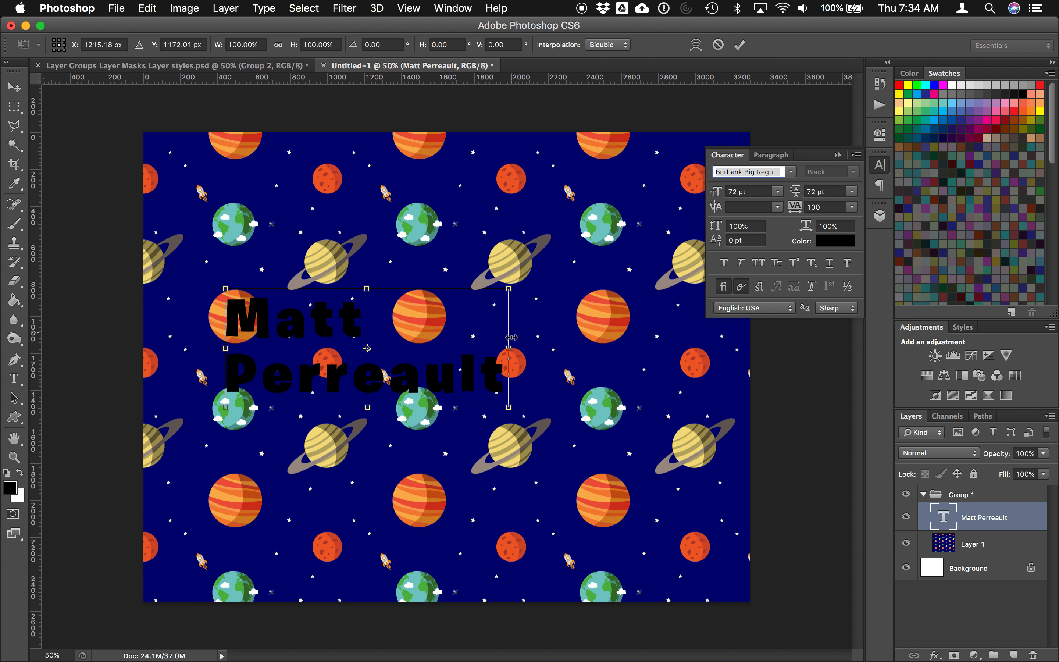
{"action": "left_click_drag", "start_coordinate": [509, 288], "coordinate": [673, 250]}
{"action": "key", "text": "super+z"}
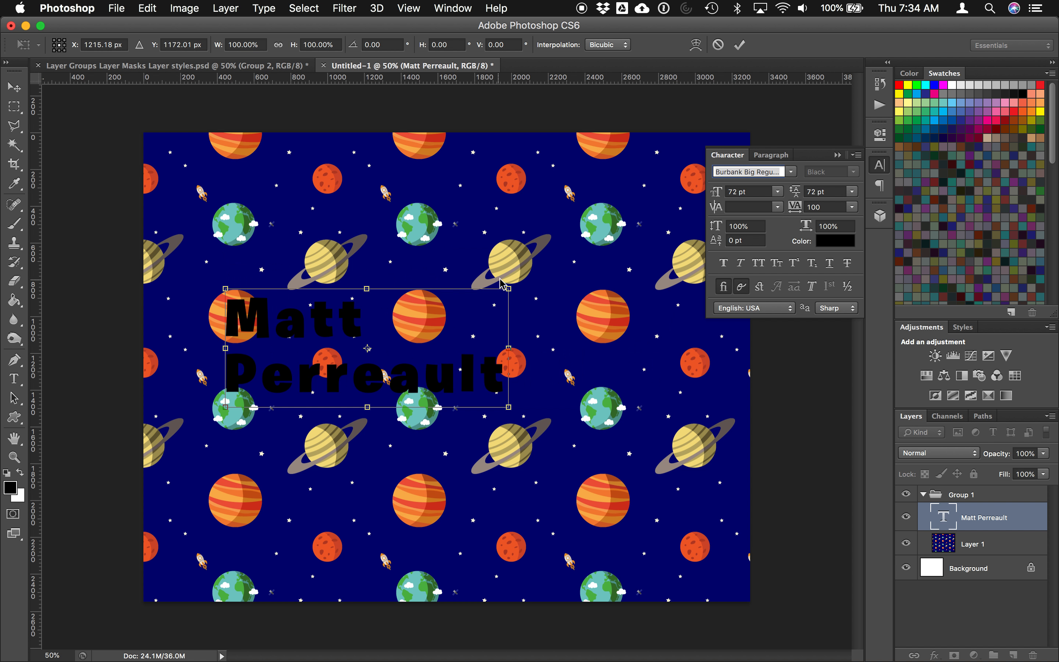
{"action": "left_click_drag", "start_coordinate": [507, 287], "coordinate": [665, 224]}
{"action": "left_click_drag", "start_coordinate": [658, 411], "coordinate": [722, 490]}
{"action": "left_click_drag", "start_coordinate": [545, 405], "coordinate": [515, 432]}
{"action": "key", "text": "Return"}
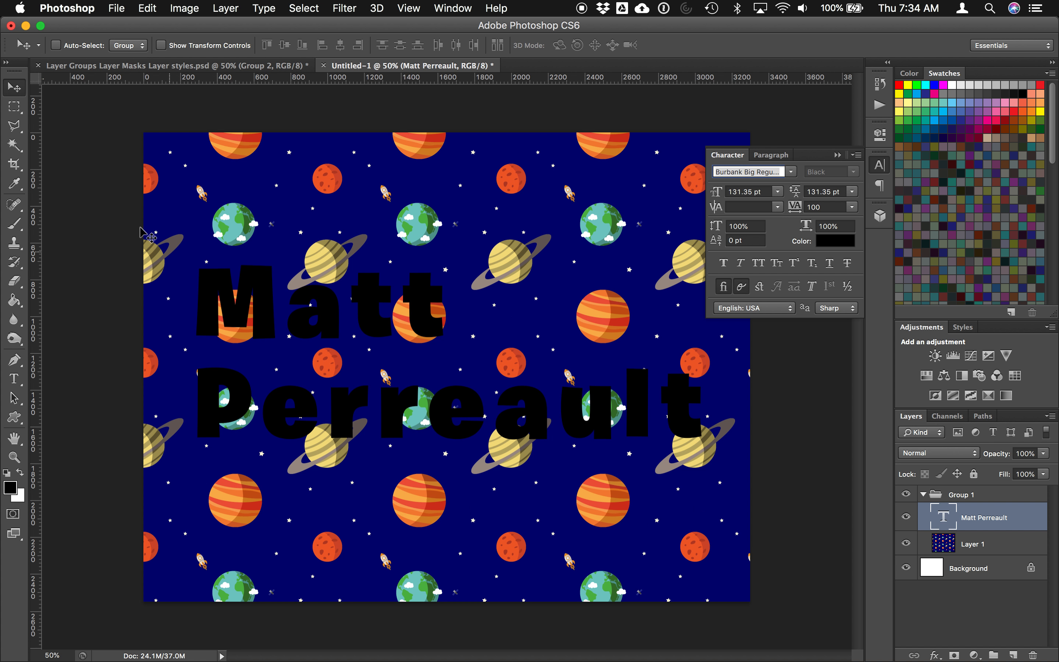
Step: Select every letter of both name lines with the Magic Wand in Add to selection mode
{"action": "left_click", "coordinate": [14, 144]}
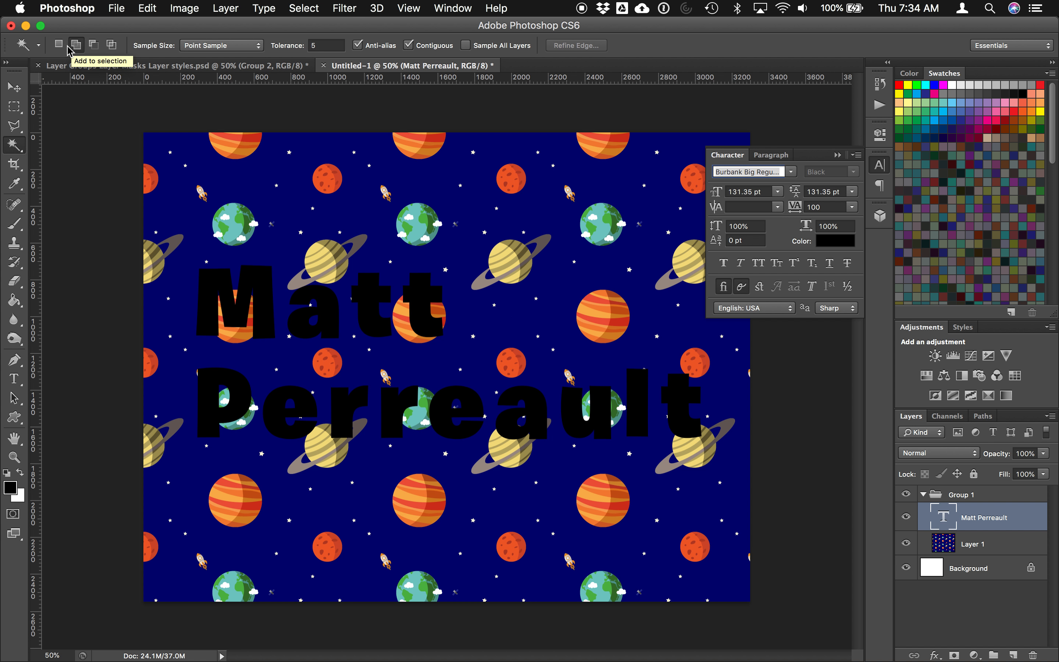
{"action": "left_click", "coordinate": [207, 279]}
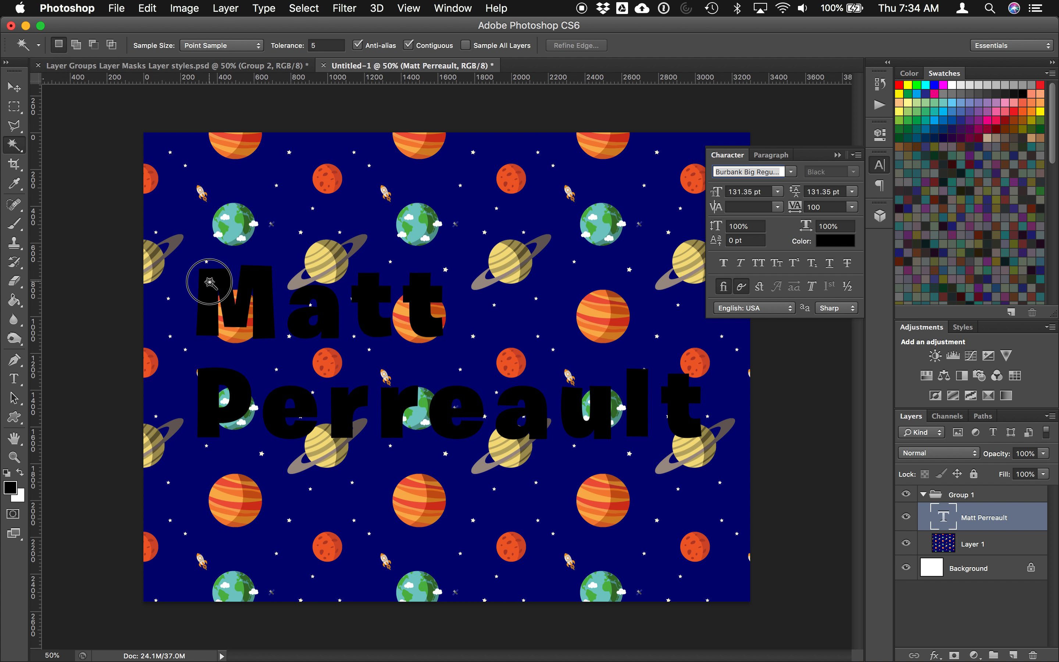
{"action": "left_click", "coordinate": [305, 315]}
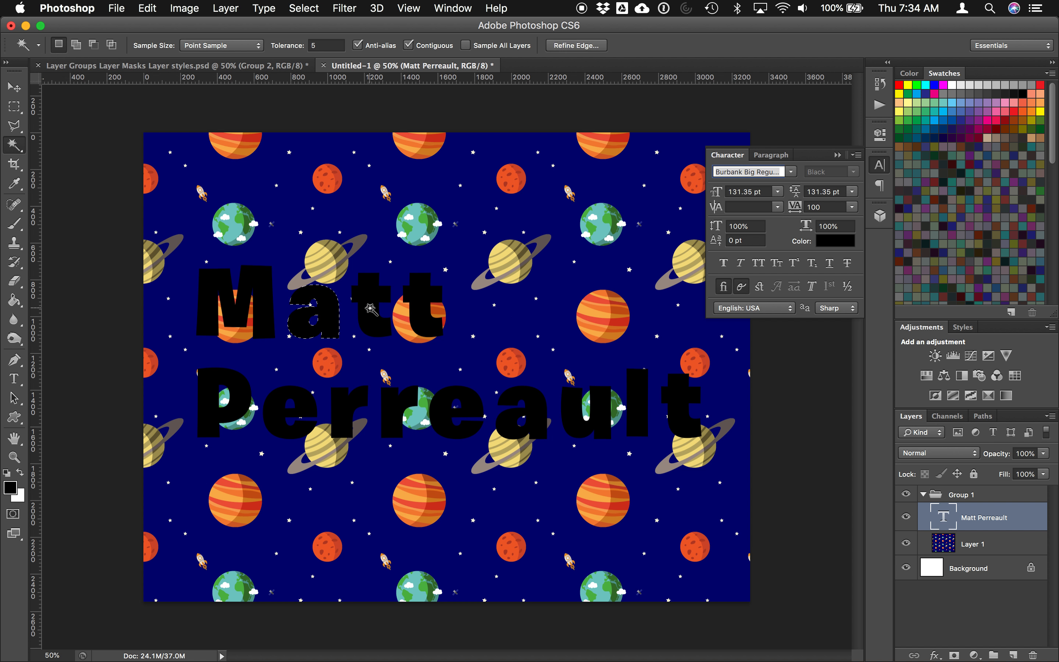
{"action": "left_click", "coordinate": [79, 49]}
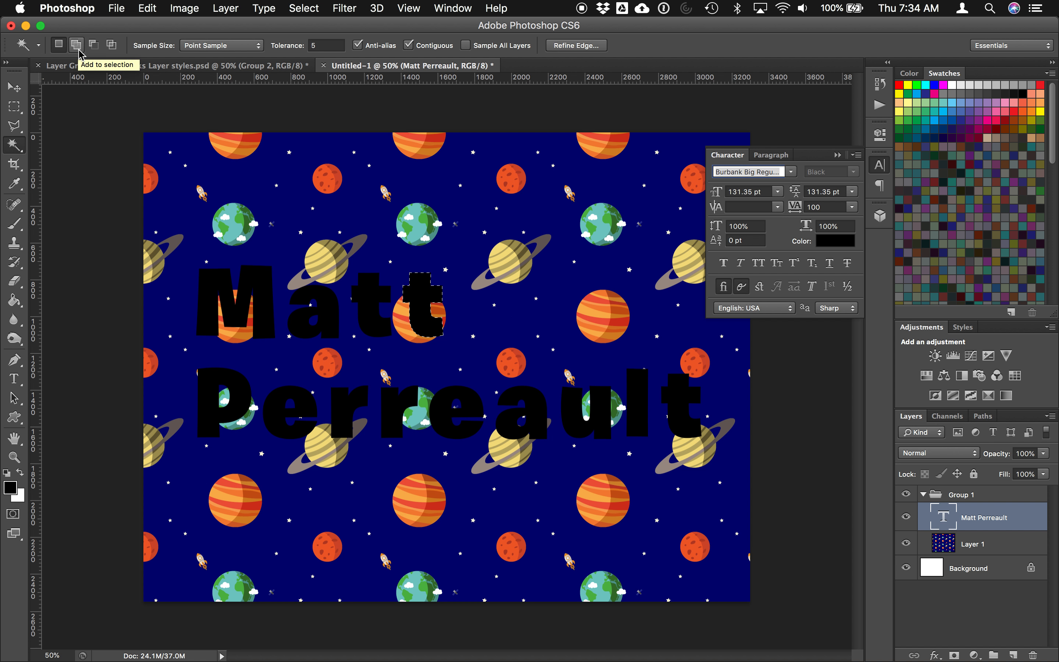
{"action": "left_click", "coordinate": [79, 51]}
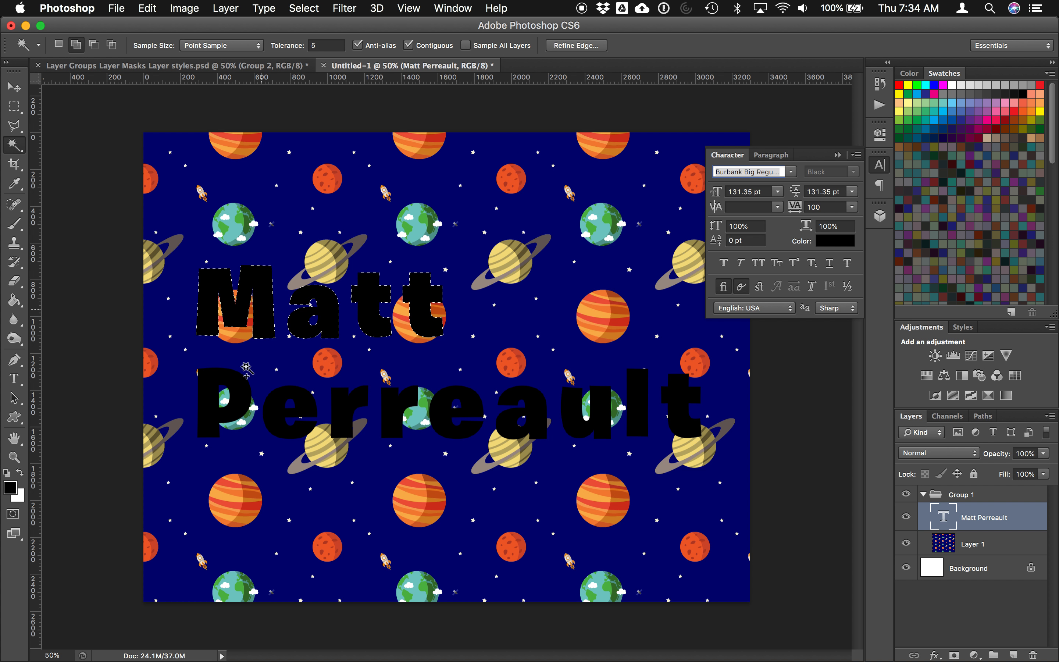
{"action": "left_click", "coordinate": [239, 409]}
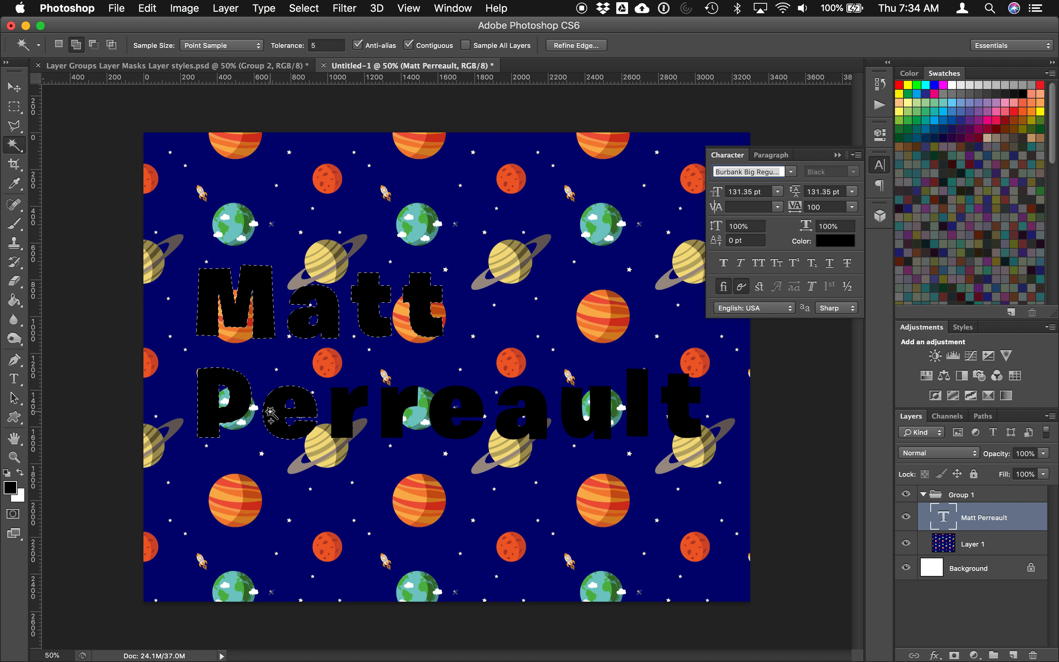
{"action": "left_click", "coordinate": [393, 420]}
{"action": "left_click", "coordinate": [442, 420]}
{"action": "left_click", "coordinate": [506, 421]}
{"action": "left_click", "coordinate": [573, 407]}
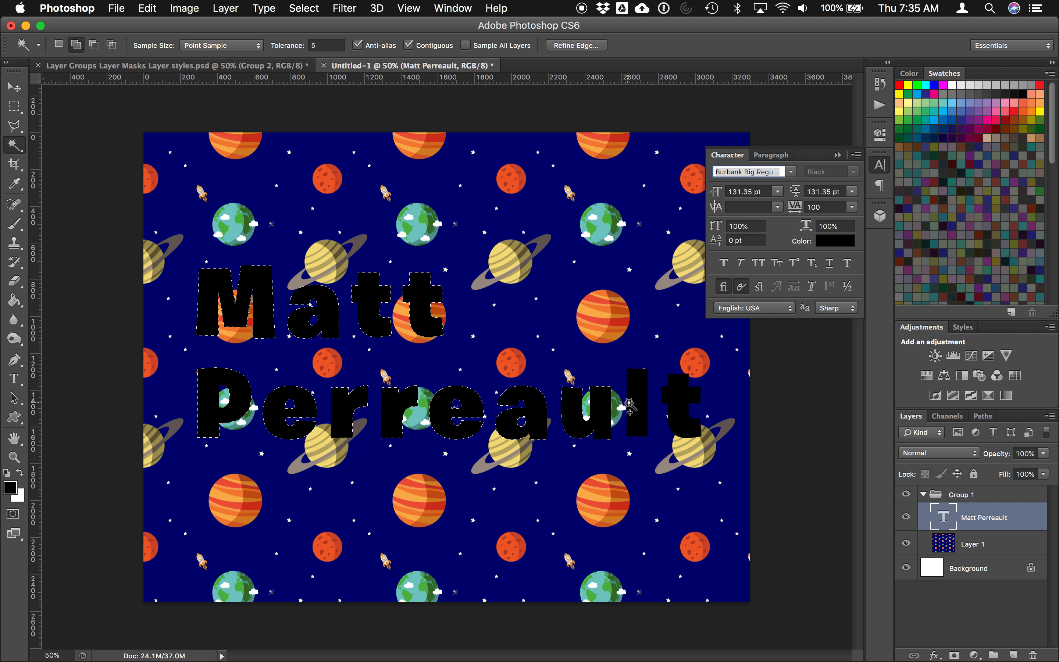
{"action": "left_click", "coordinate": [683, 399]}
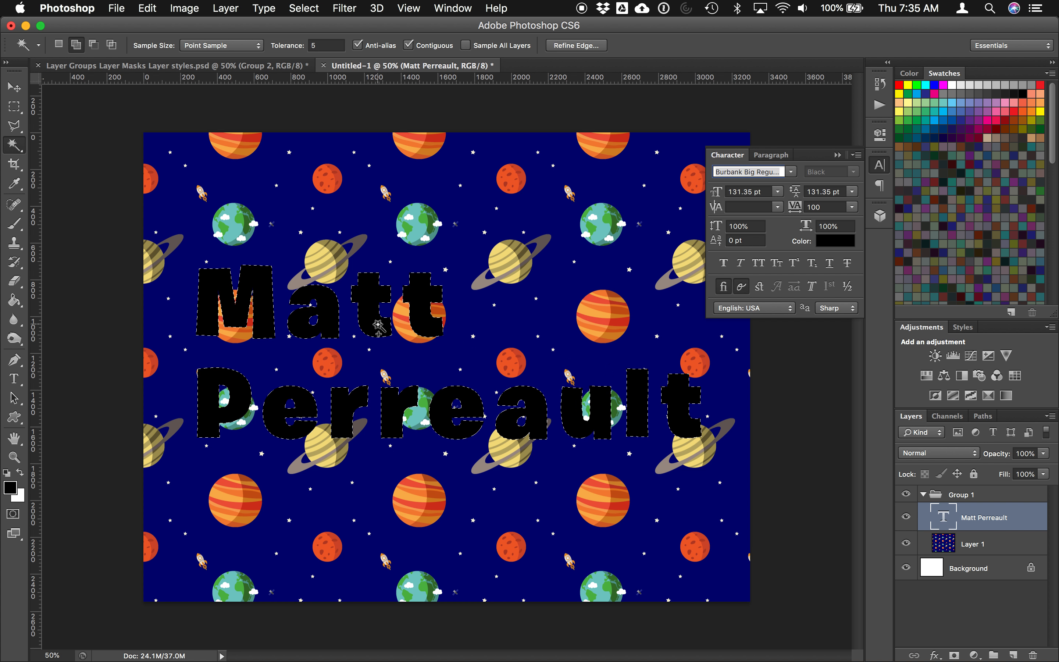
{"action": "left_click", "coordinate": [14, 89]}
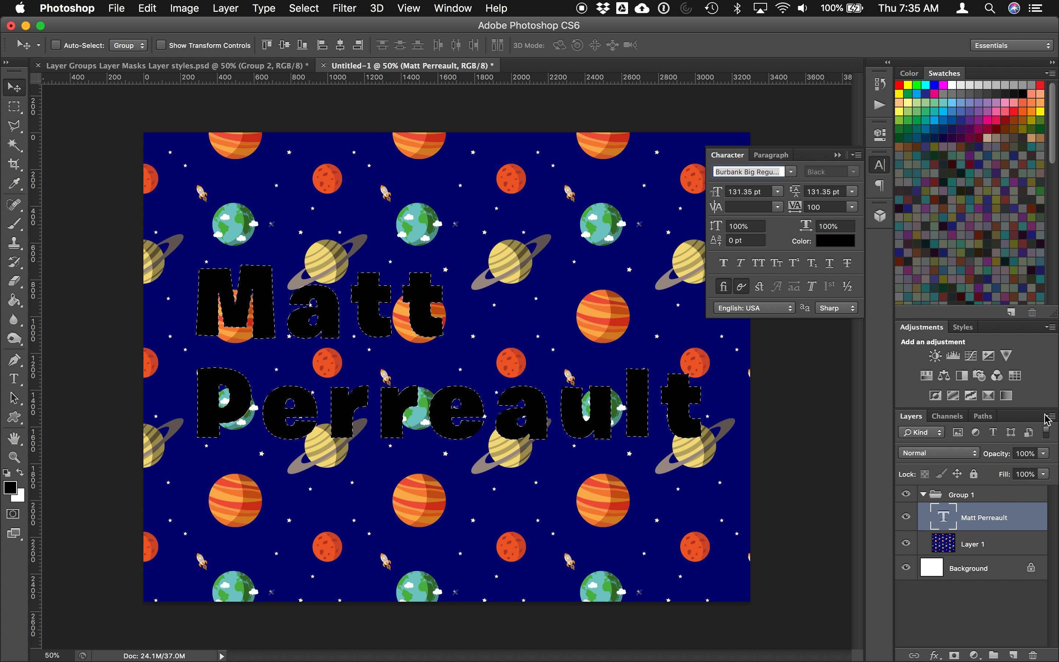
Step: Give Group 1 a Reveal Selection layer mask and check it by toggling the text layer
{"action": "left_click", "coordinate": [959, 499]}
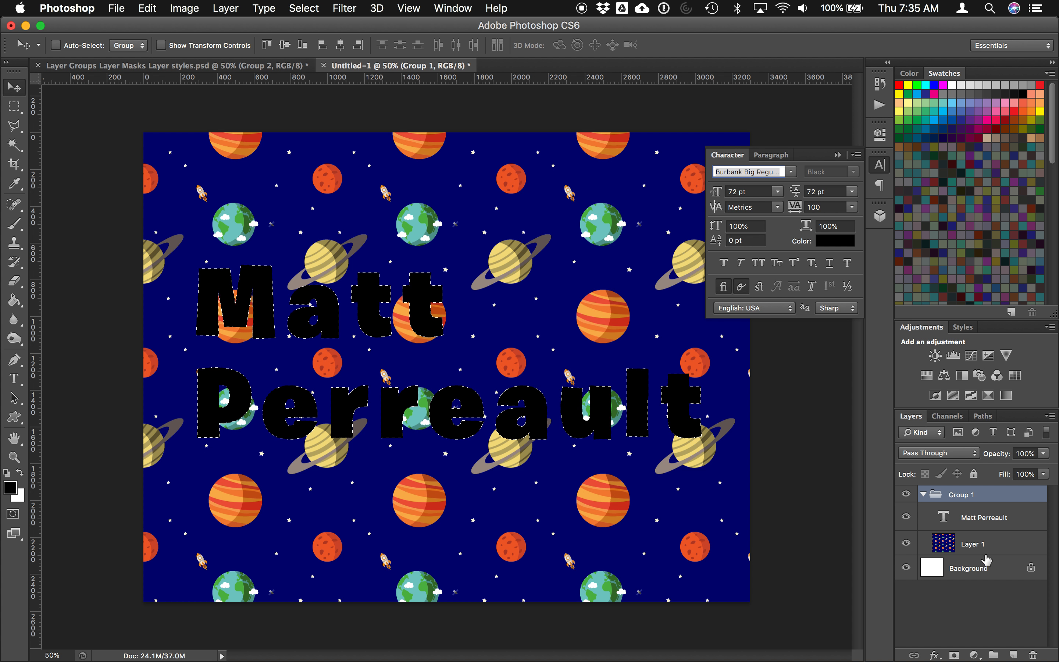
{"action": "left_click", "coordinate": [222, 7]}
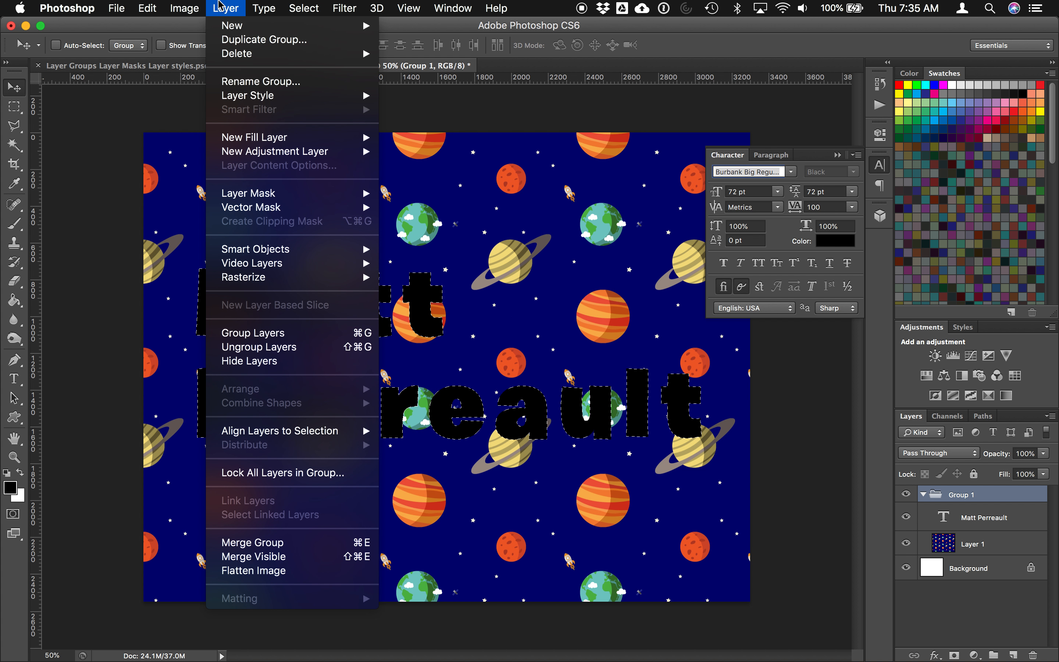
{"action": "mouse_move", "coordinate": [263, 197]}
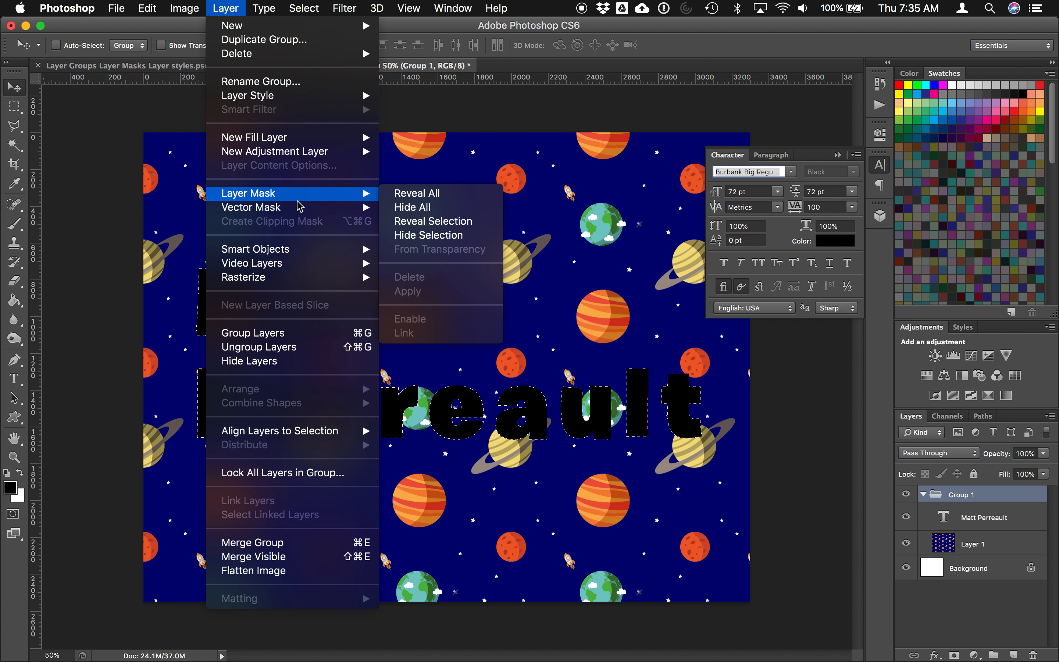
{"action": "left_click", "coordinate": [428, 222]}
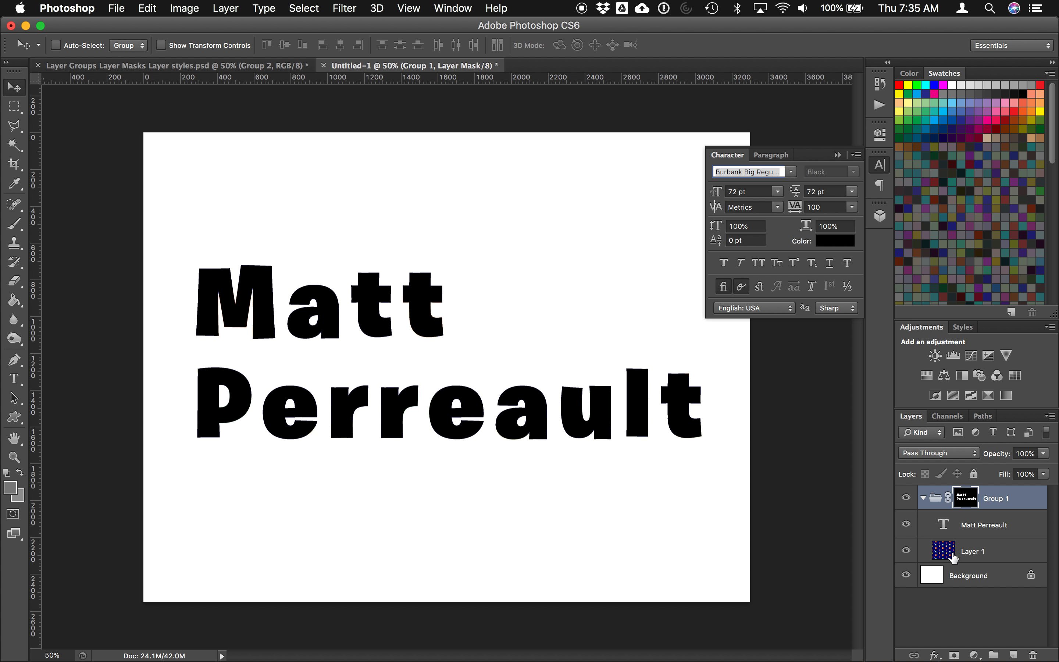
{"action": "left_click", "coordinate": [906, 524]}
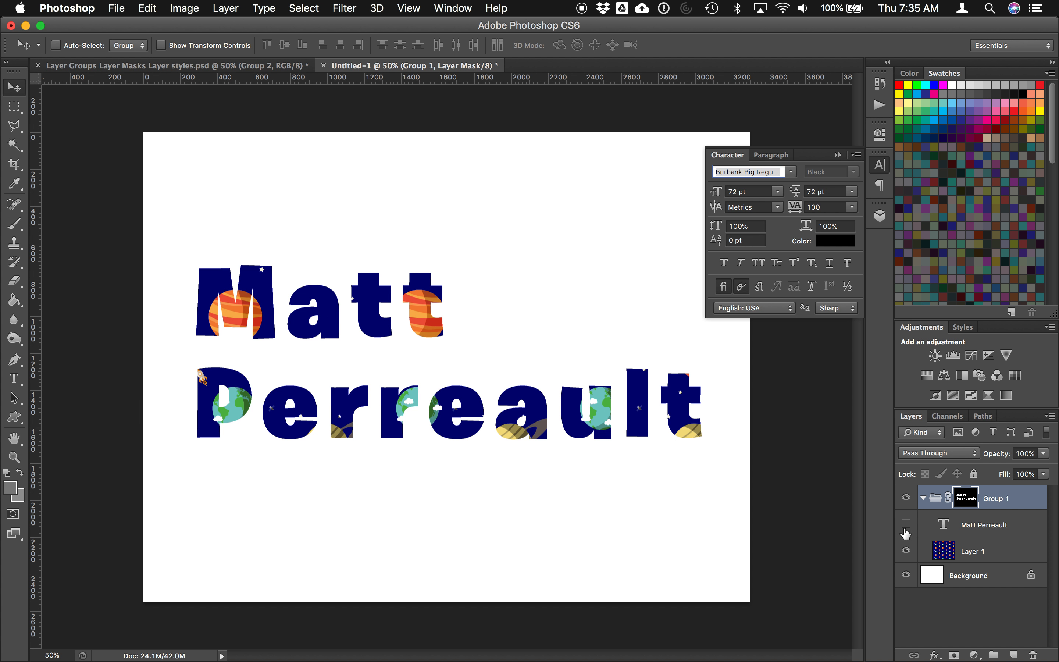
{"action": "left_click", "coordinate": [906, 524]}
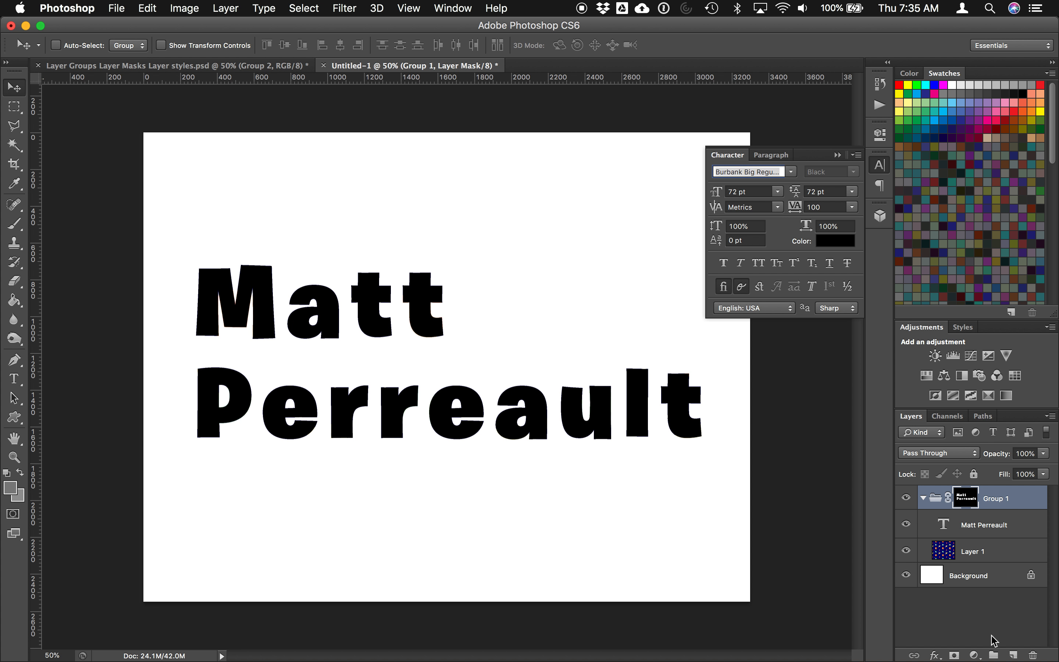
{"action": "left_click", "coordinate": [936, 505]}
Step: Duplicate Group 1 as 'Group 1 copy', then hide and collapse the original Group 1
{"action": "right_click", "coordinate": [937, 503]}
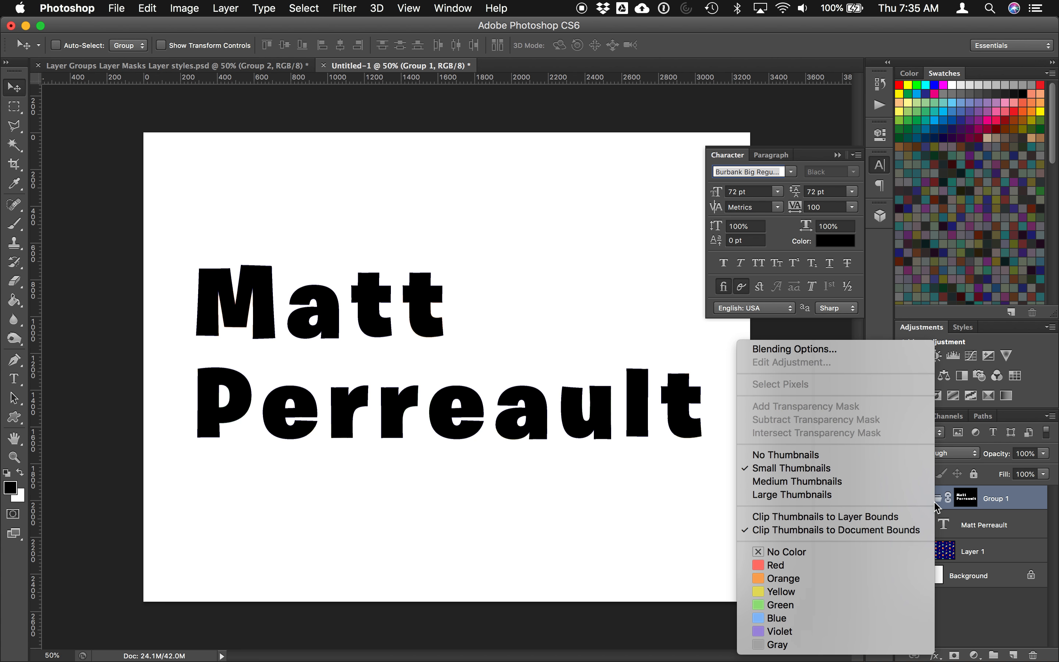
{"action": "left_click", "coordinate": [1001, 505]}
{"action": "right_click", "coordinate": [1001, 504]}
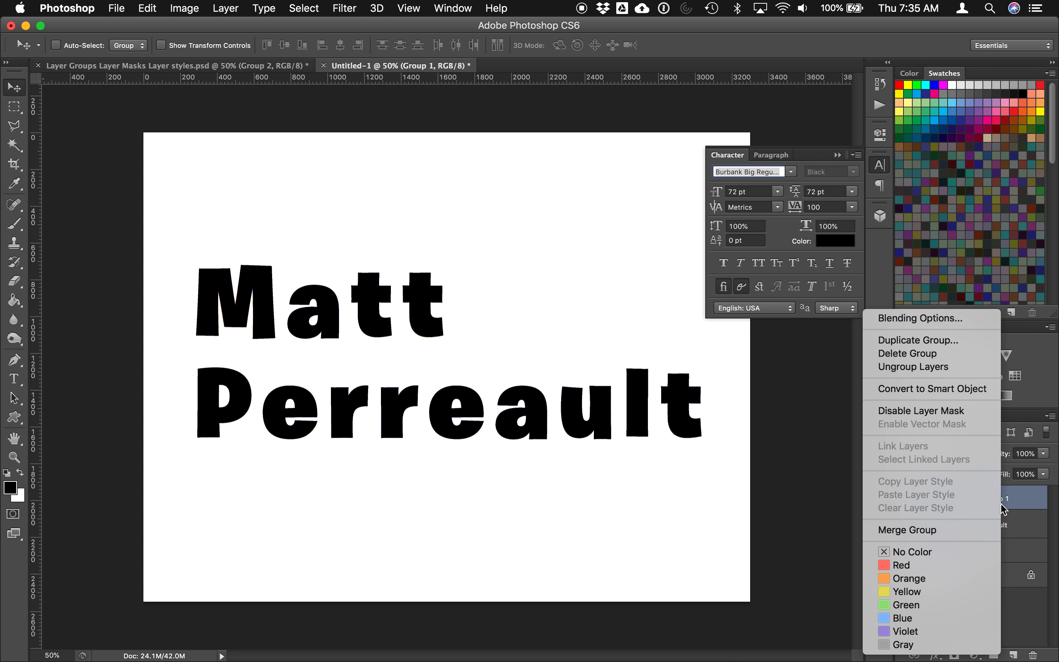
{"action": "left_click", "coordinate": [924, 341]}
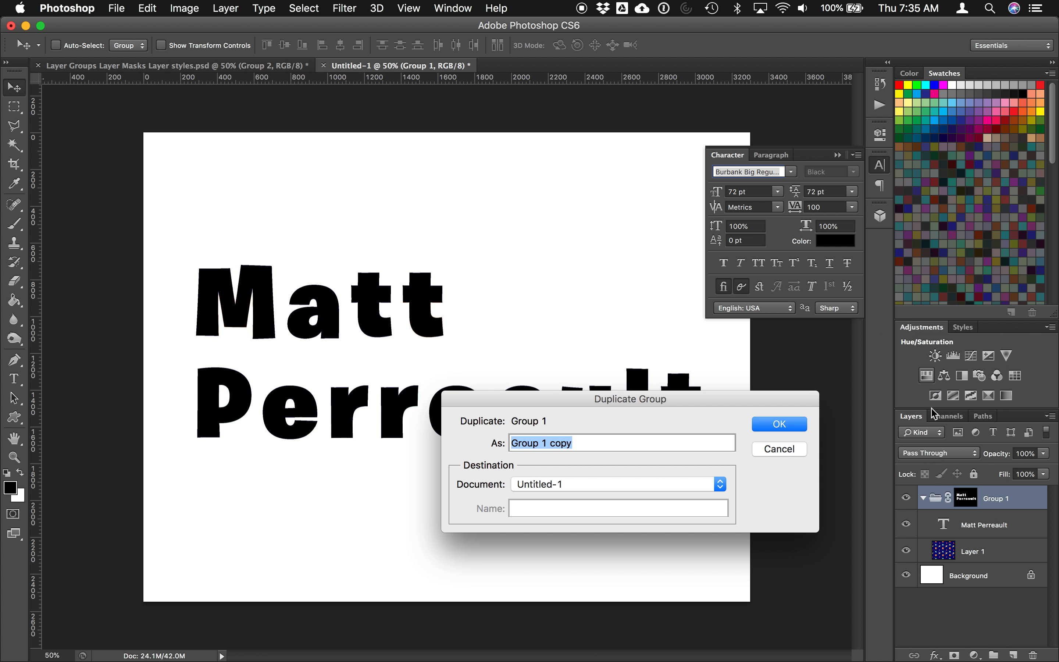
{"action": "left_click", "coordinate": [772, 428]}
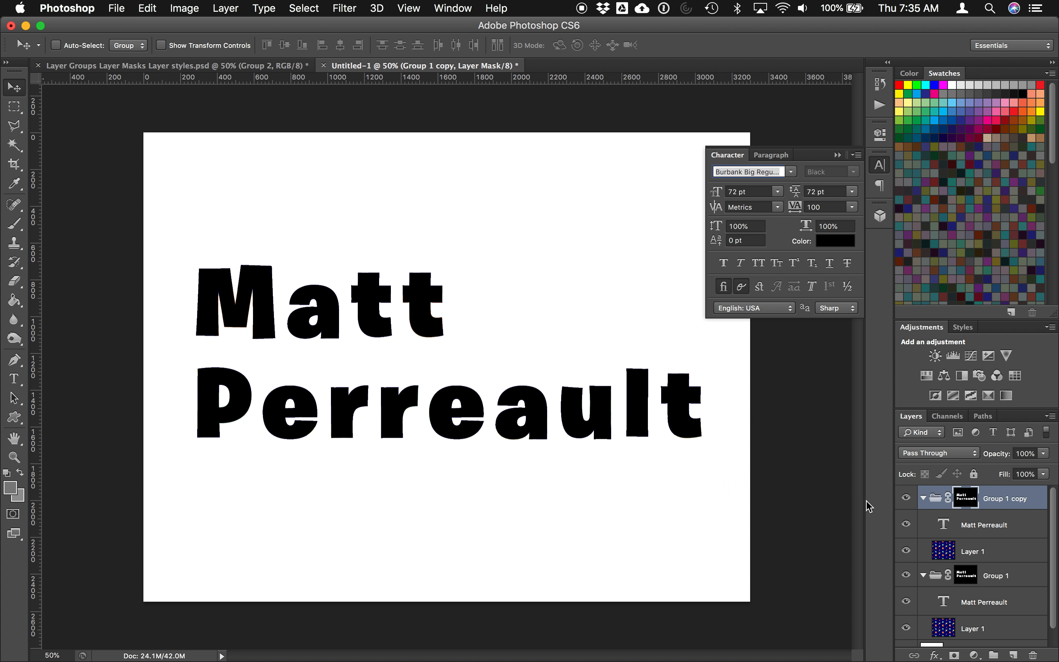
{"action": "left_click", "coordinate": [906, 576]}
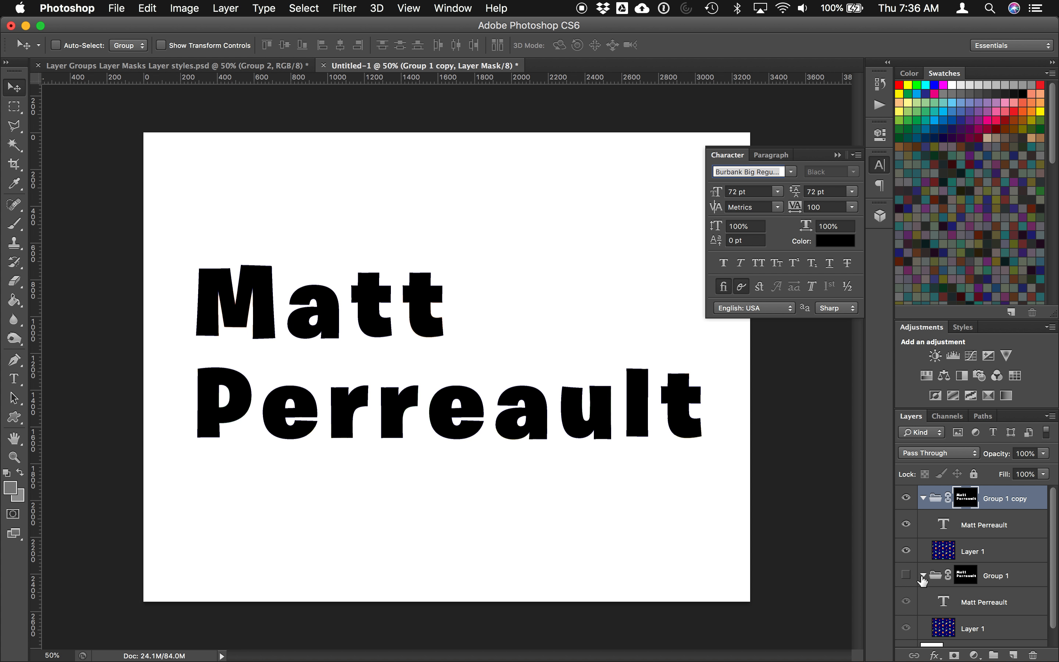
{"action": "left_click", "coordinate": [923, 576]}
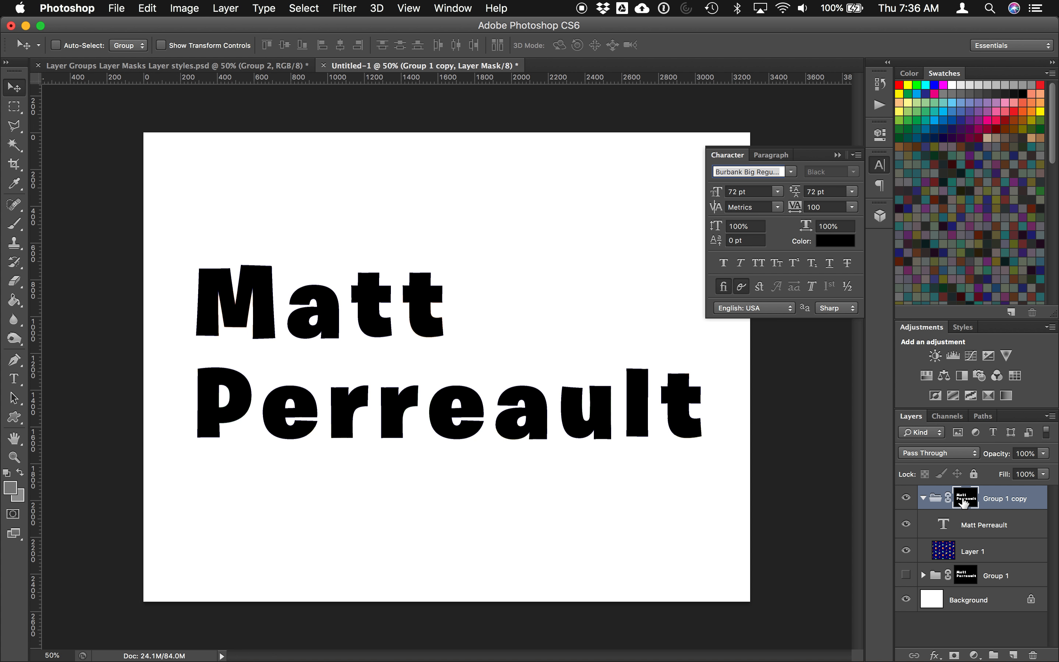
Step: Delete Group 1 copy's layer mask so the full planet pattern shows
{"action": "right_click", "coordinate": [966, 502]}
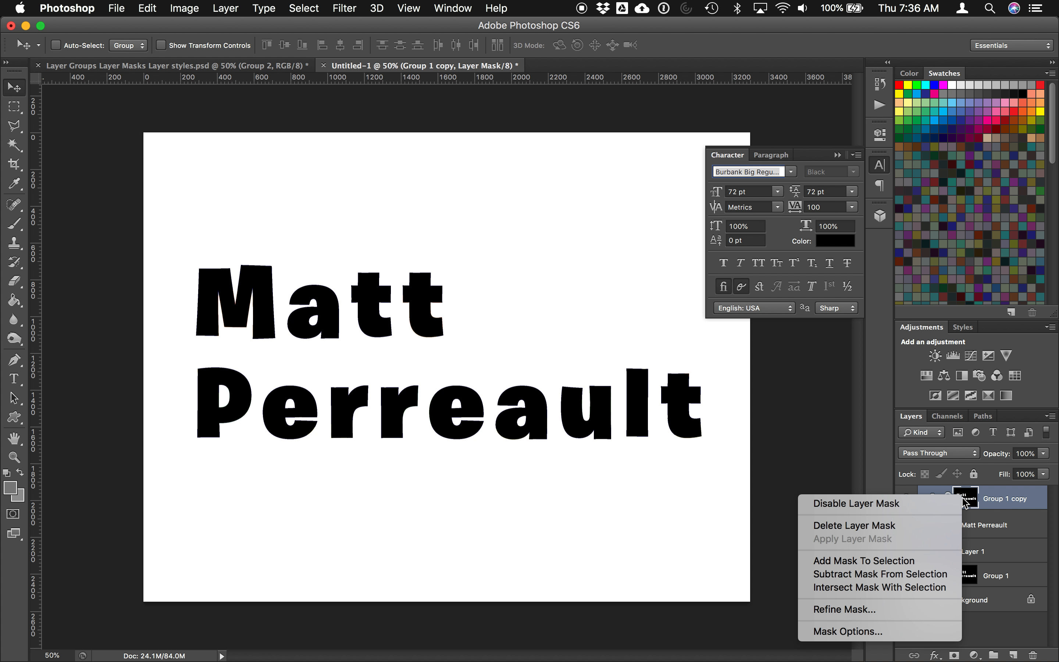
{"action": "left_click", "coordinate": [941, 527]}
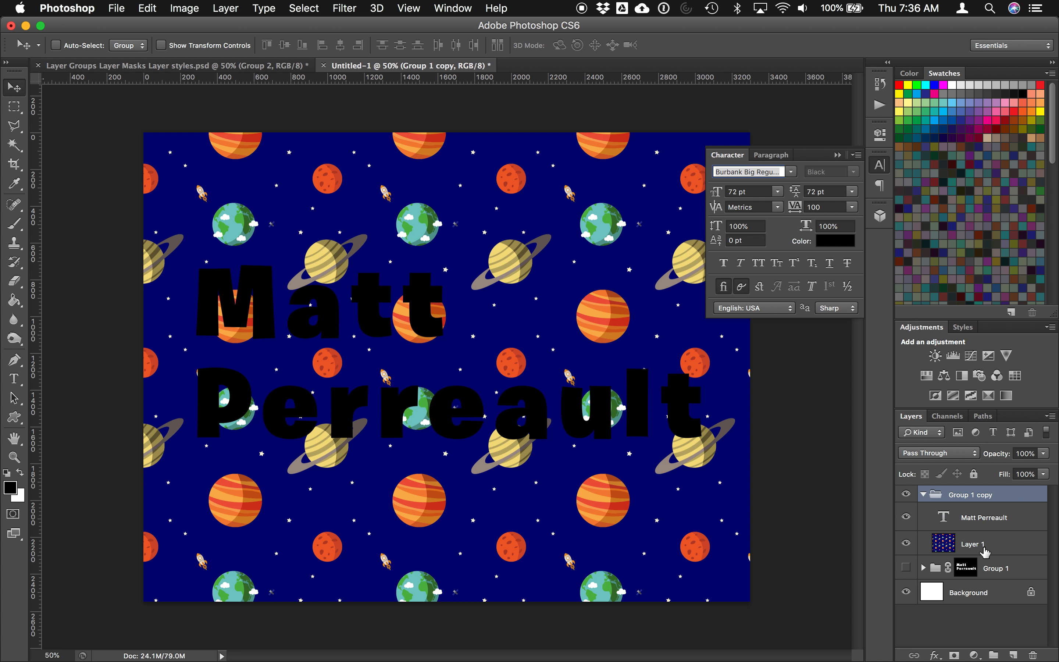
{"action": "left_click", "coordinate": [14, 144]}
{"action": "left_click", "coordinate": [209, 300]}
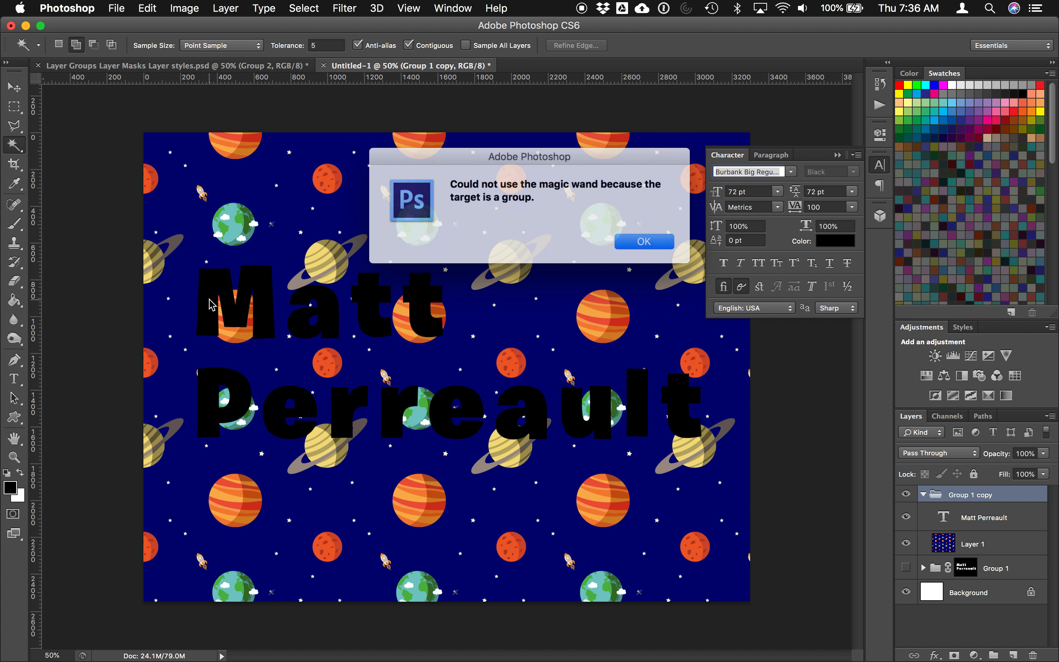
{"action": "left_click", "coordinate": [641, 239]}
Step: On the text layer, Magic Wand-select the blue background around the lettering
{"action": "left_click", "coordinate": [985, 525]}
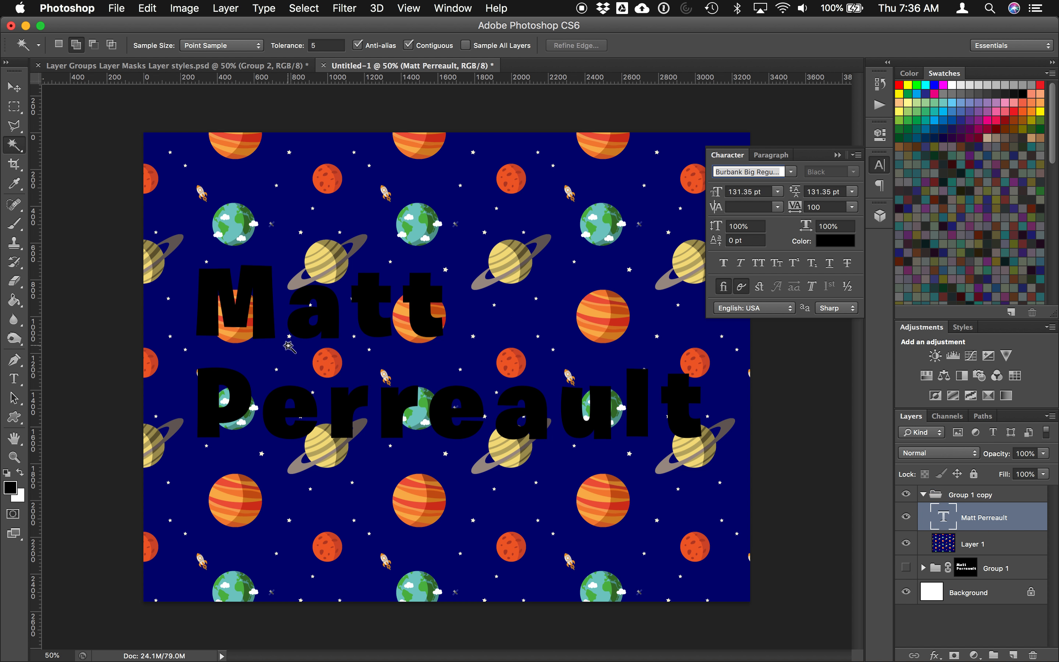
{"action": "left_click", "coordinate": [258, 307]}
{"action": "left_click", "coordinate": [297, 331]}
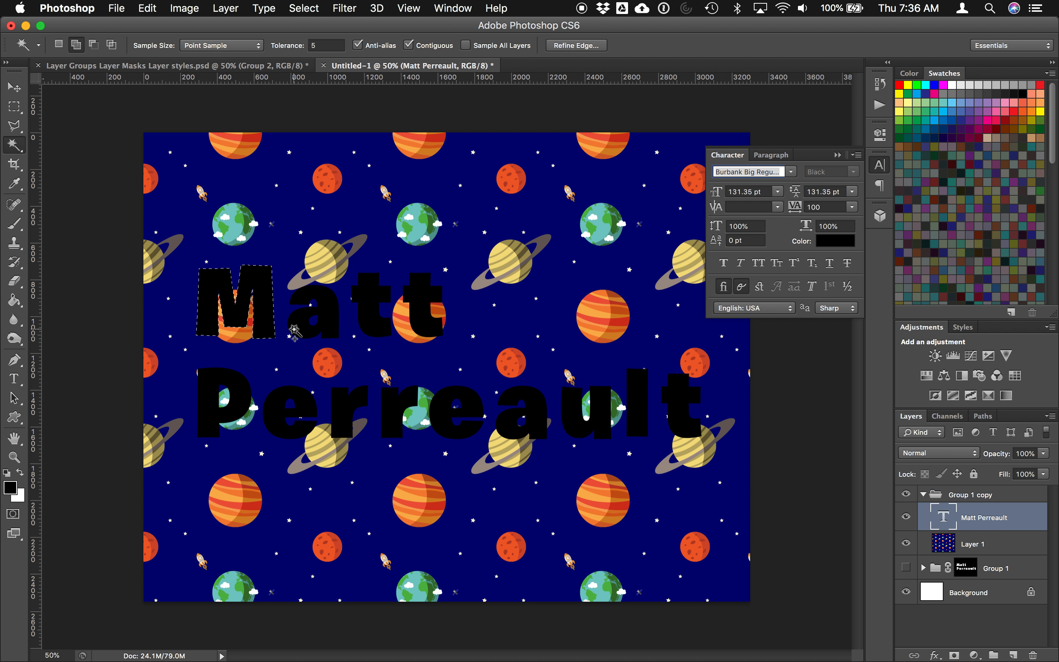
{"action": "left_click", "coordinate": [370, 326]}
{"action": "left_click", "coordinate": [418, 327]}
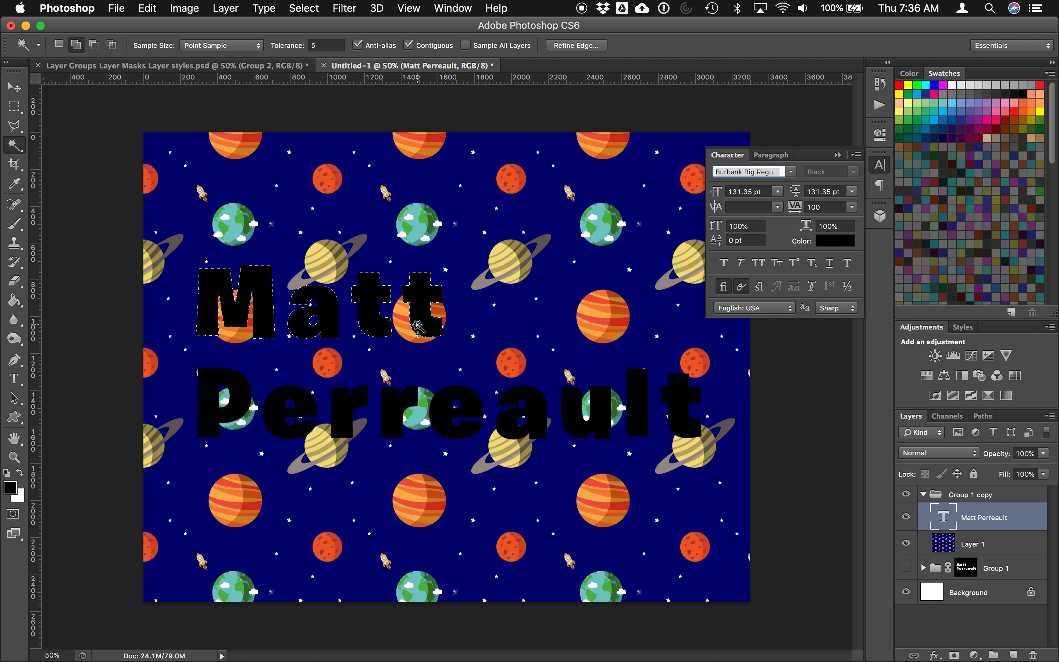
{"action": "left_click", "coordinate": [58, 44]}
{"action": "left_click", "coordinate": [62, 234]}
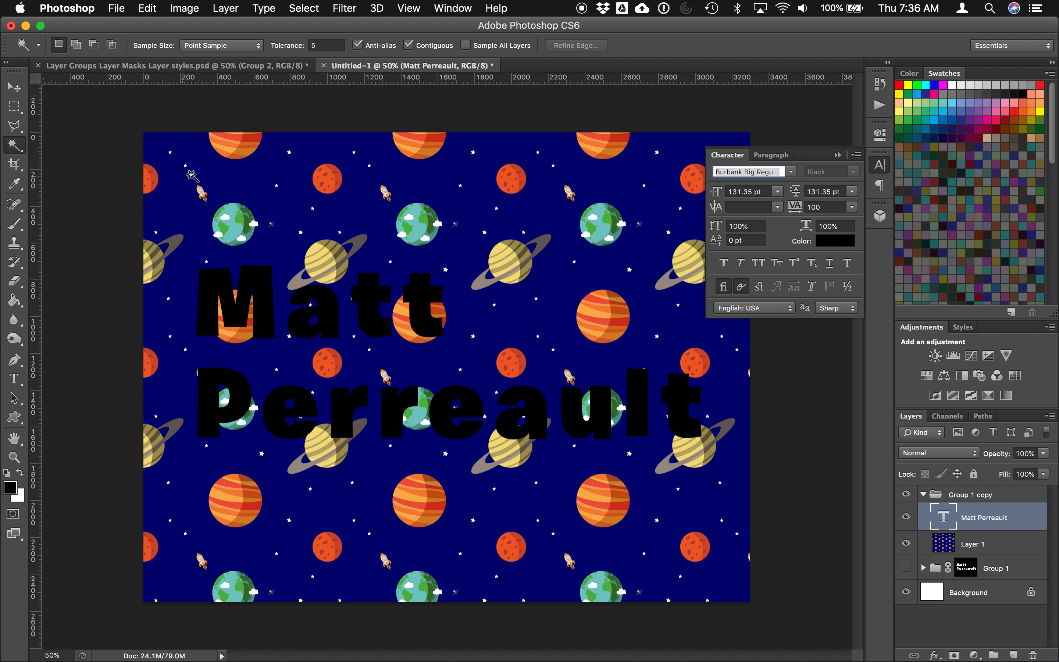
{"action": "left_click", "coordinate": [198, 173]}
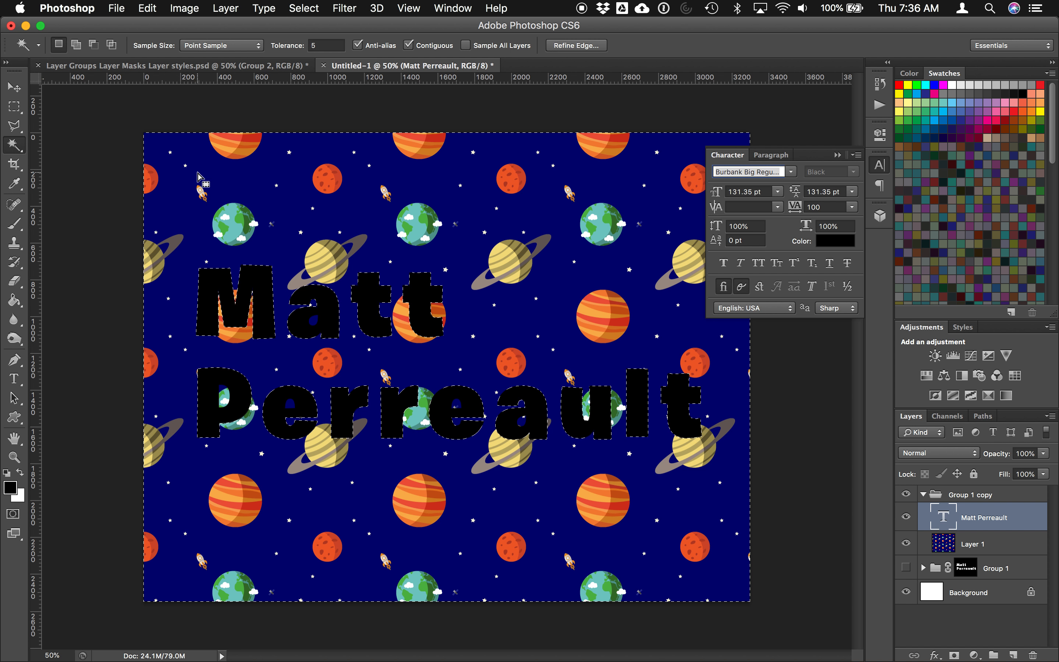
{"action": "left_click", "coordinate": [75, 45]}
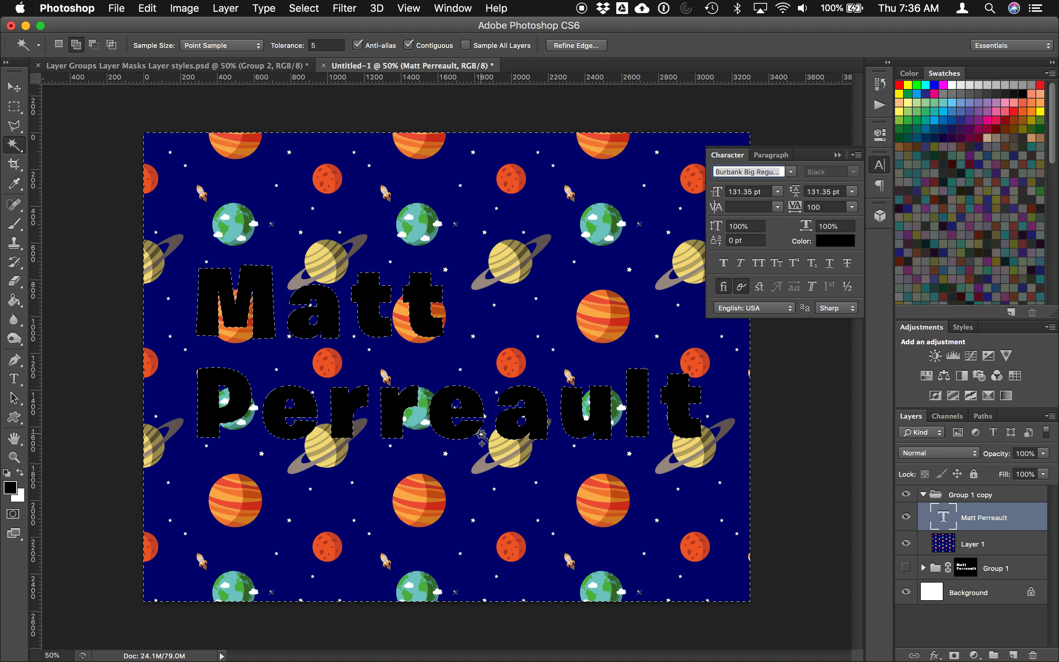
{"action": "left_click", "coordinate": [968, 497]}
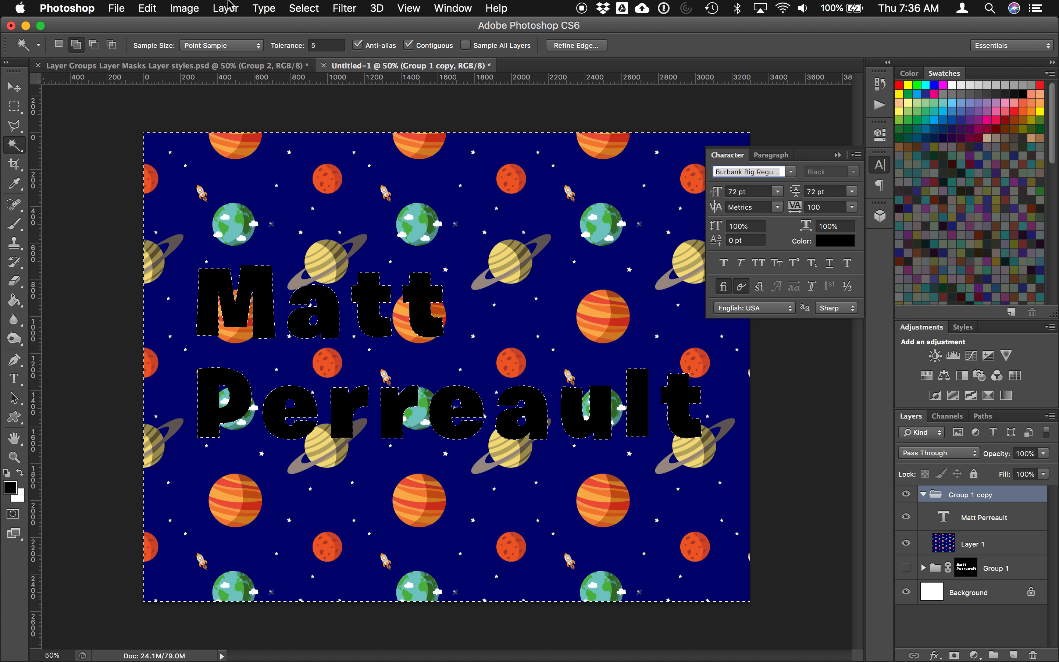
{"action": "left_click", "coordinate": [227, 7]}
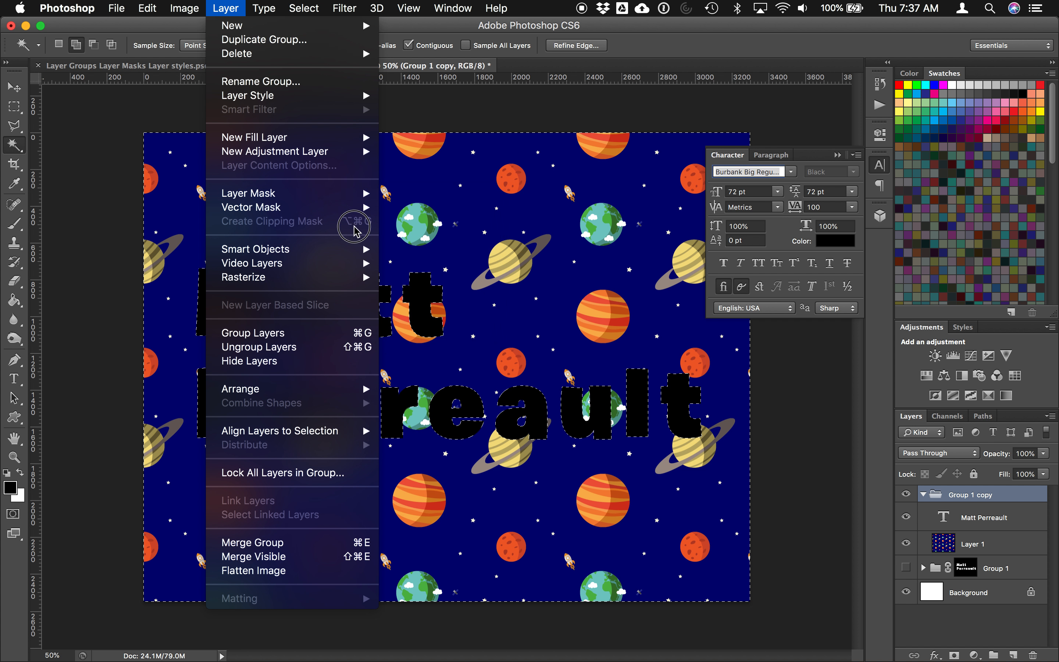
{"action": "mouse_move", "coordinate": [343, 190]}
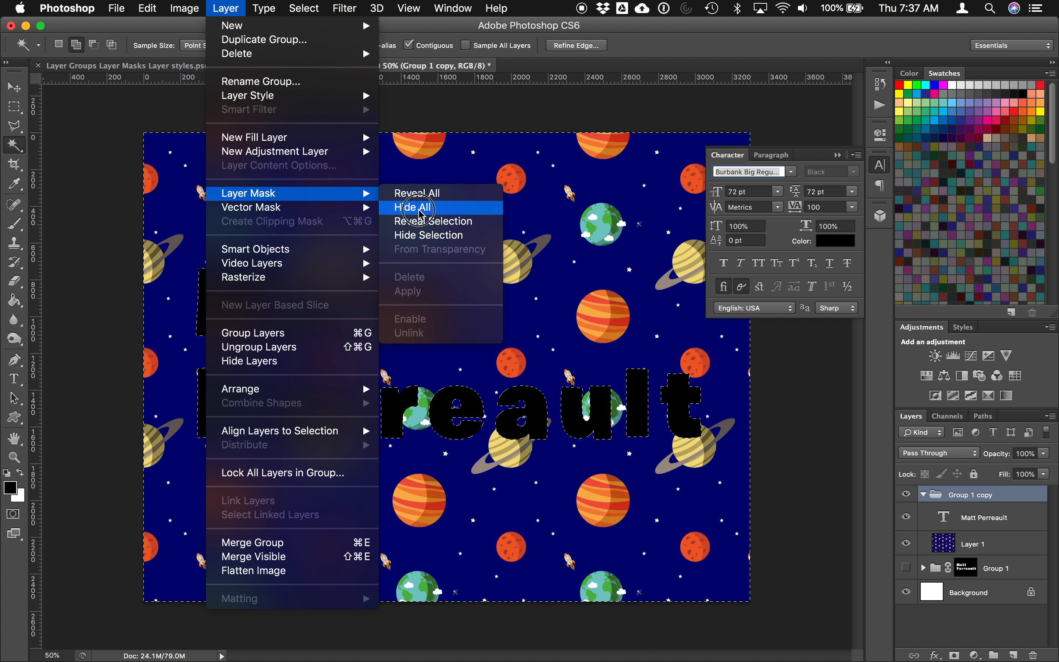
{"action": "left_click", "coordinate": [419, 236]}
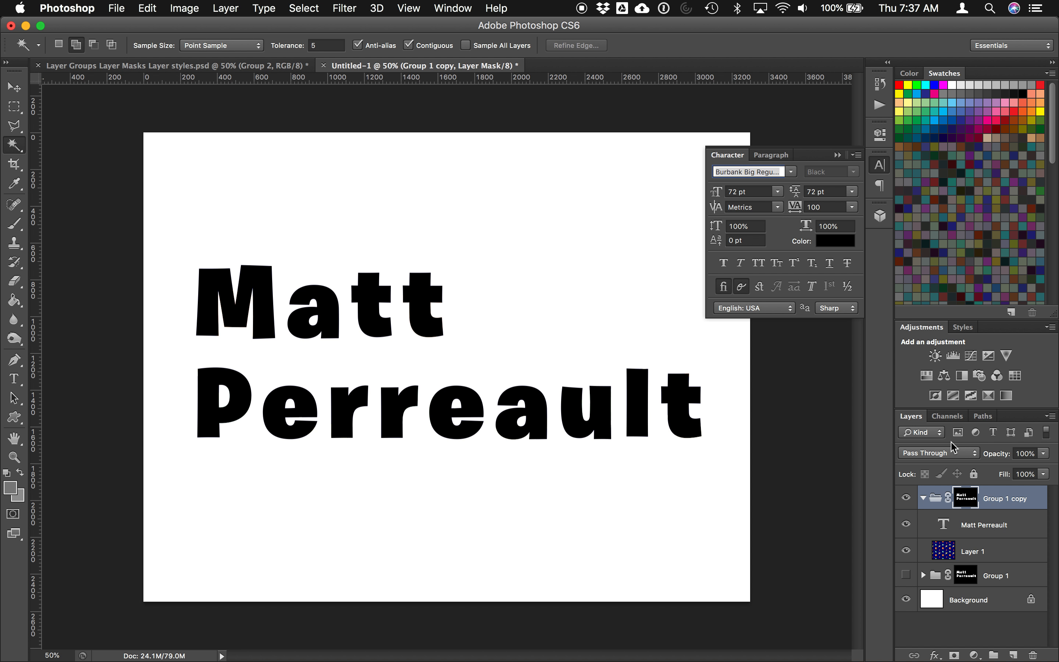
{"action": "left_click", "coordinate": [905, 524]}
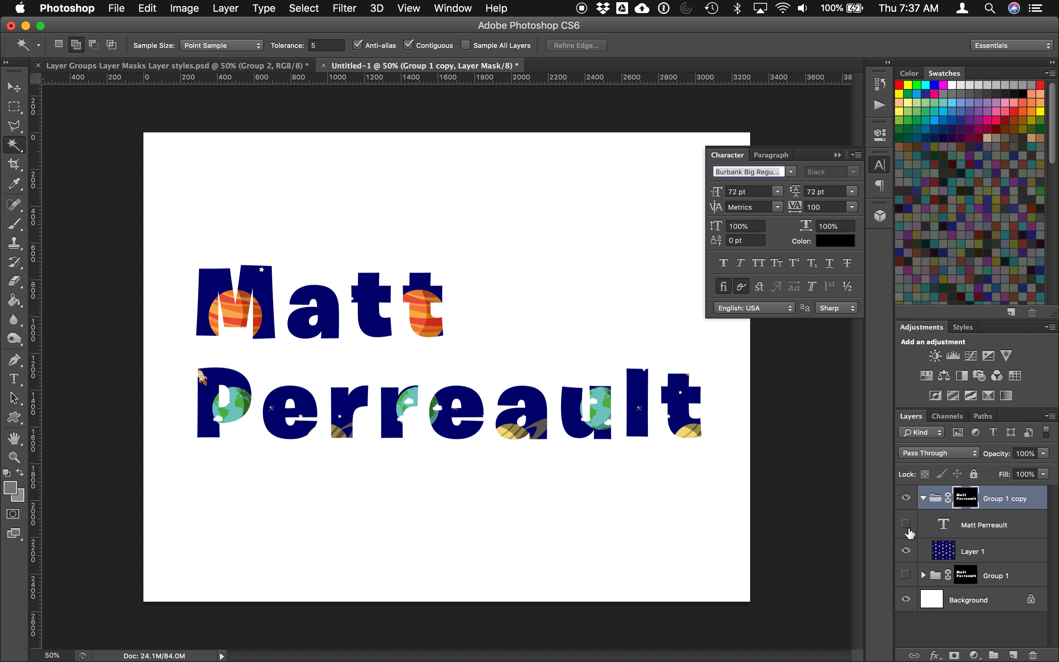
{"action": "left_click", "coordinate": [906, 525]}
{"action": "left_click", "coordinate": [907, 526]}
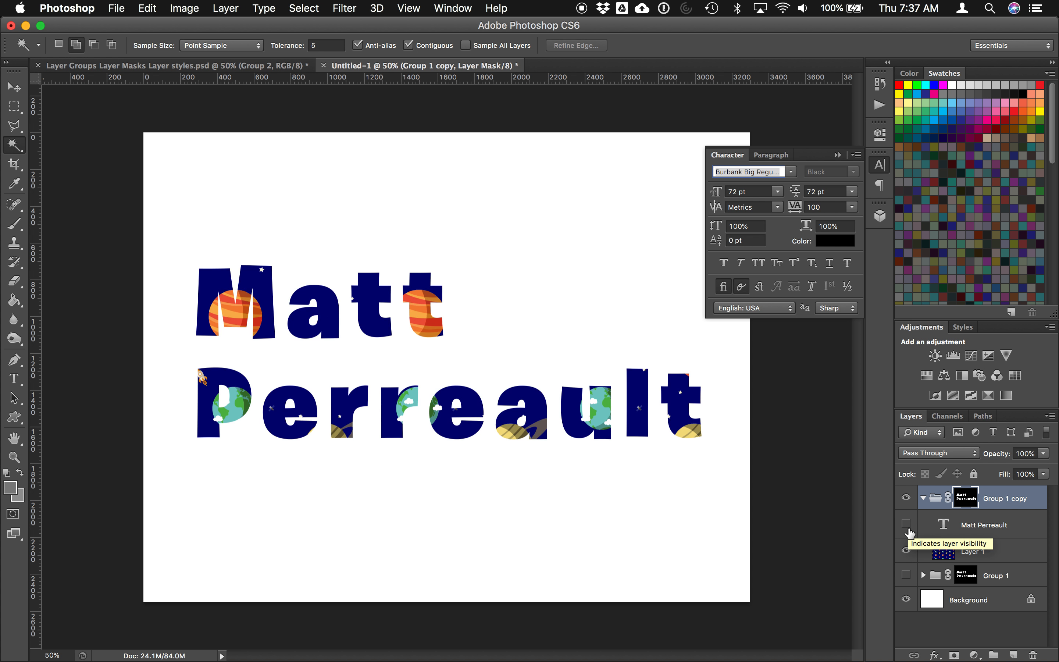
{"action": "left_click", "coordinate": [907, 526]}
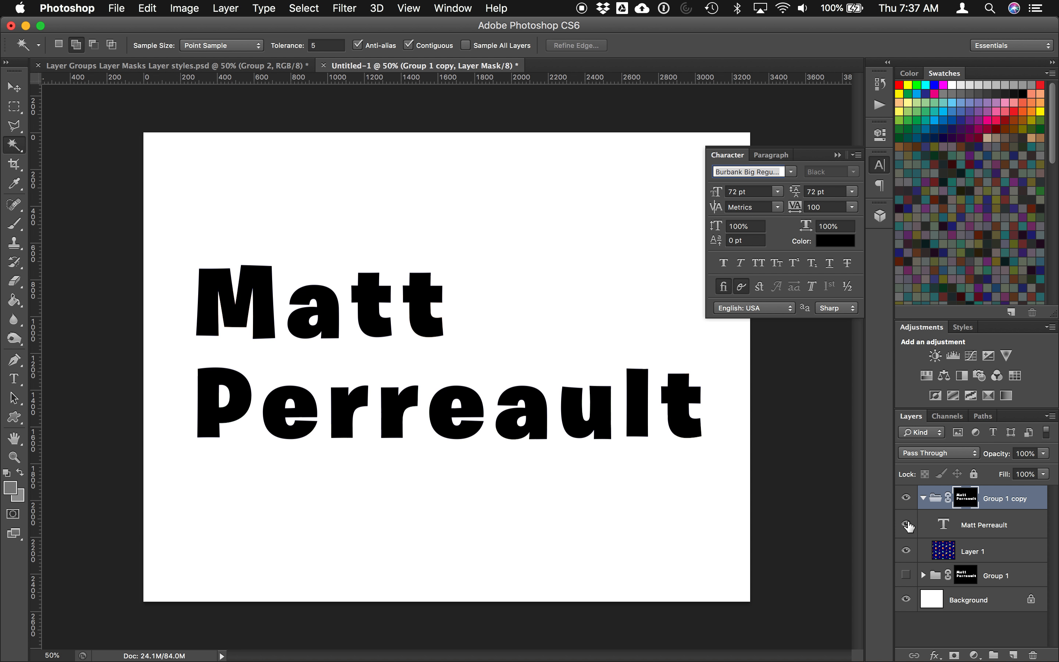
Step: Revert to the last Magic Wand history state, removing the added layer mask
{"action": "left_click", "coordinate": [881, 92]}
{"action": "left_click", "coordinate": [799, 425]}
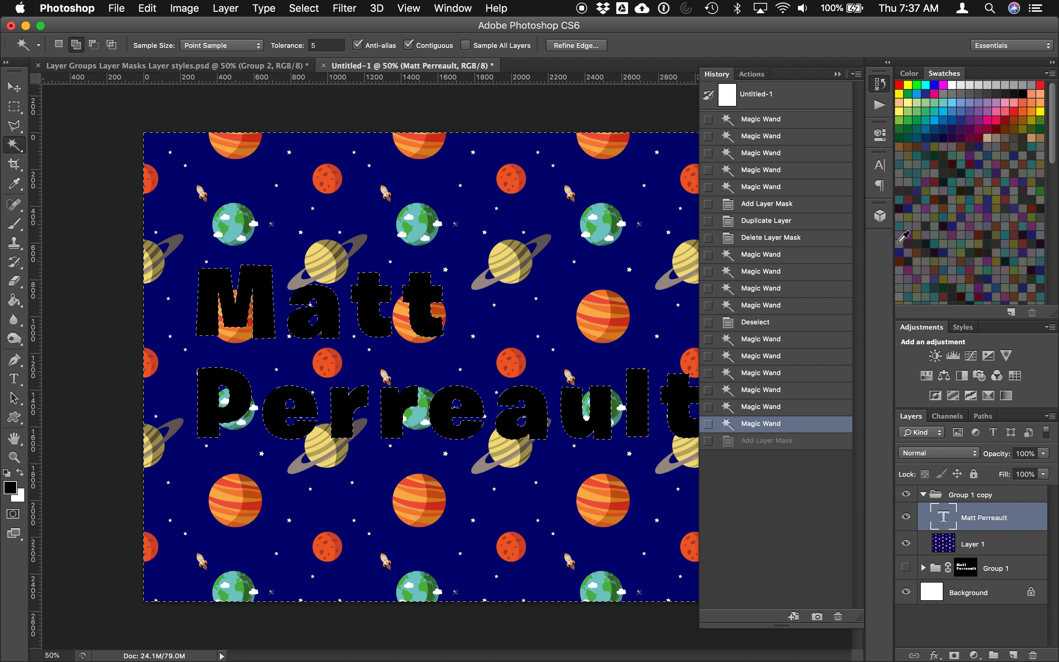
{"action": "left_click", "coordinate": [880, 84]}
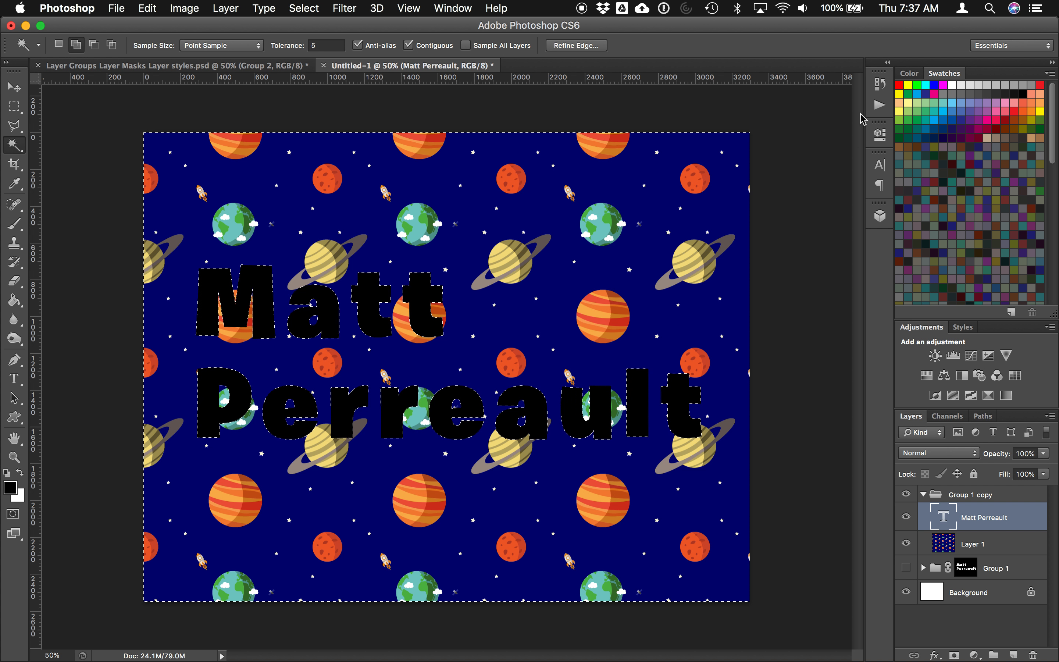
{"action": "left_click", "coordinate": [880, 84]}
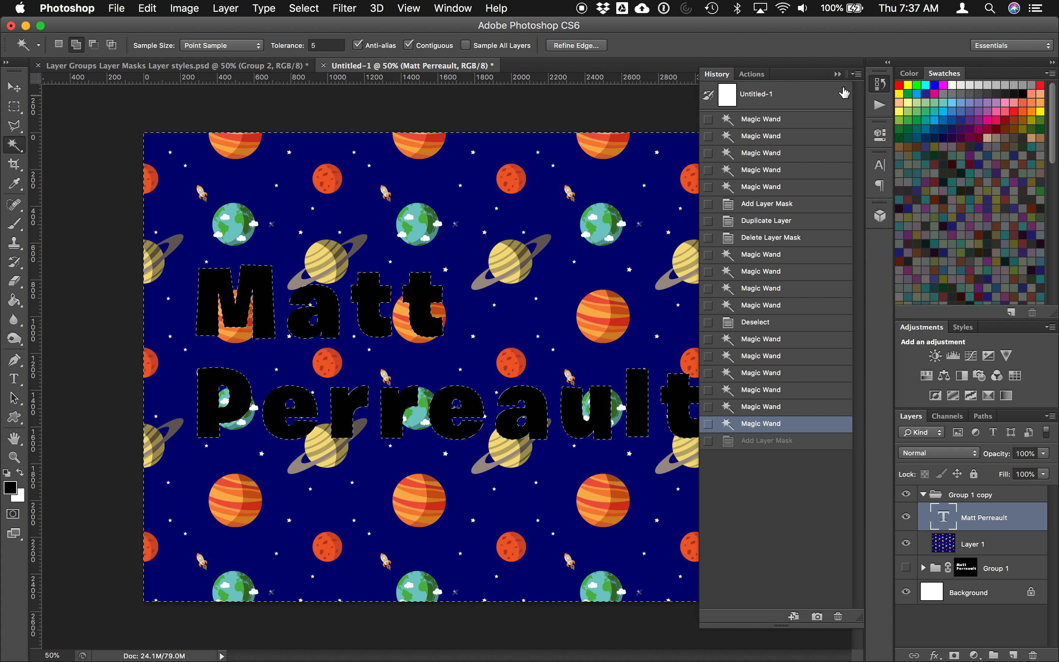
{"action": "left_click", "coordinate": [880, 84]}
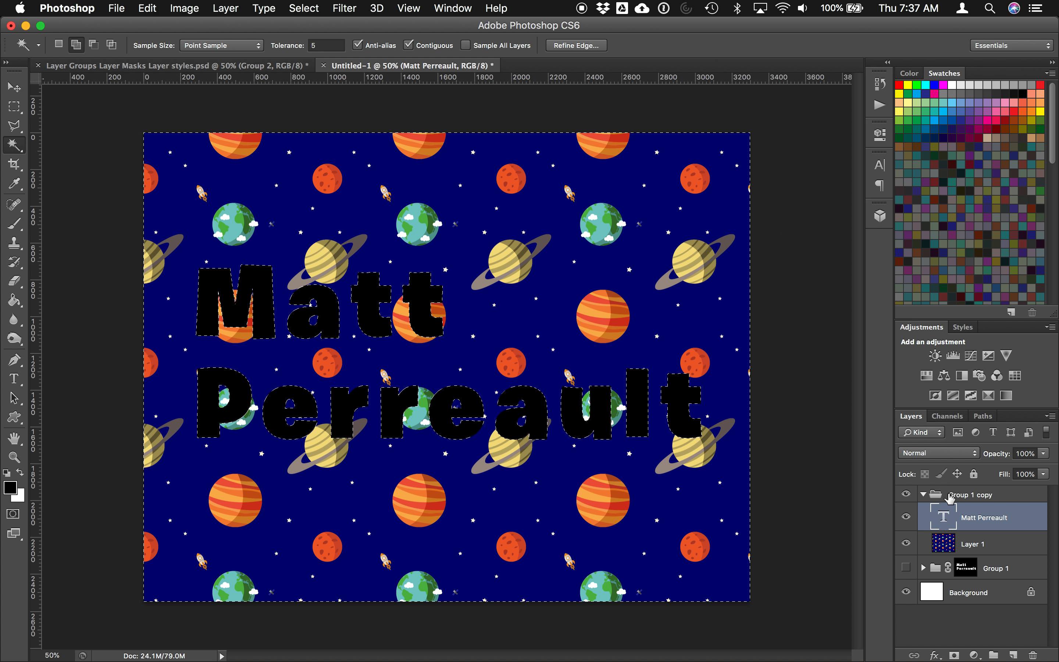
{"action": "left_click", "coordinate": [950, 496]}
{"action": "left_click", "coordinate": [226, 8]}
{"action": "left_click", "coordinate": [227, 6]}
{"action": "left_click", "coordinate": [226, 6]}
{"action": "left_click", "coordinate": [226, 7]}
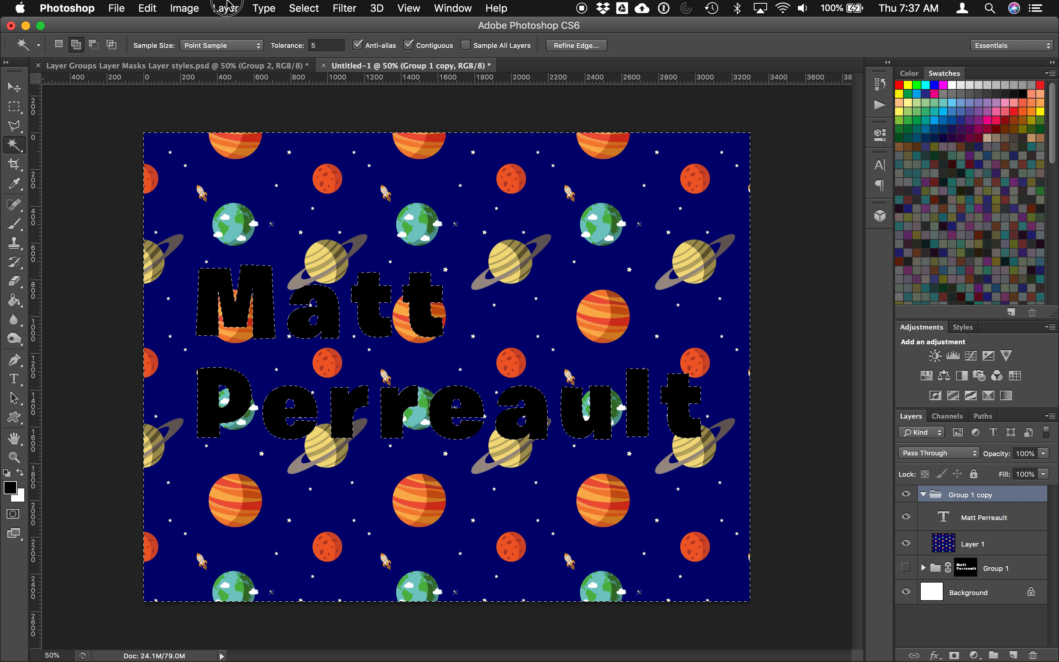
{"action": "left_click", "coordinate": [226, 6]}
{"action": "mouse_move", "coordinate": [272, 193]}
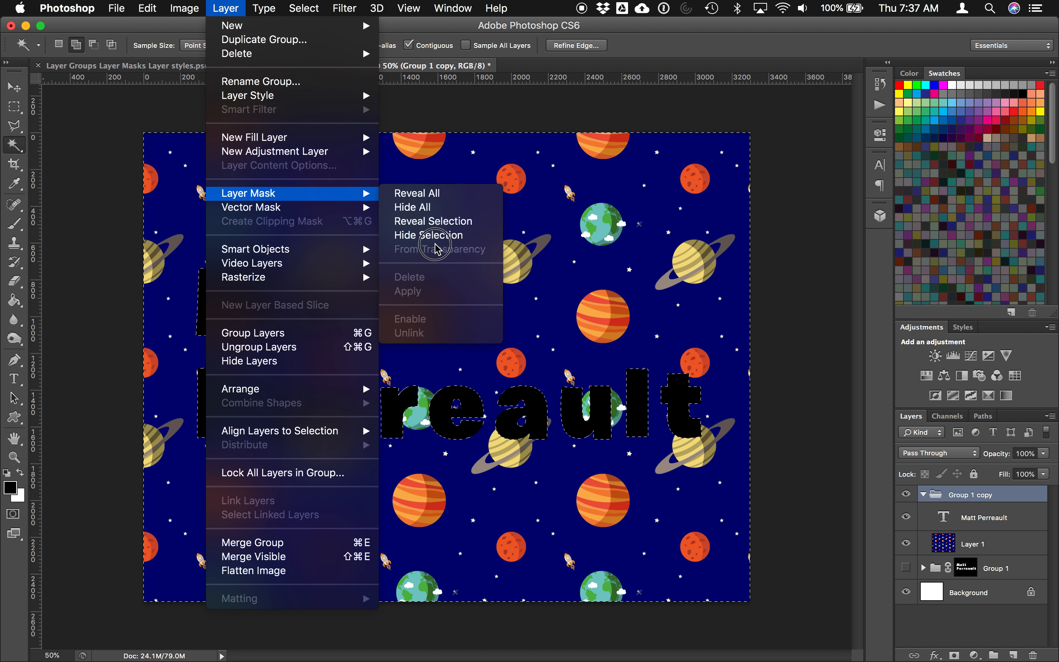
{"action": "left_click", "coordinate": [435, 221]}
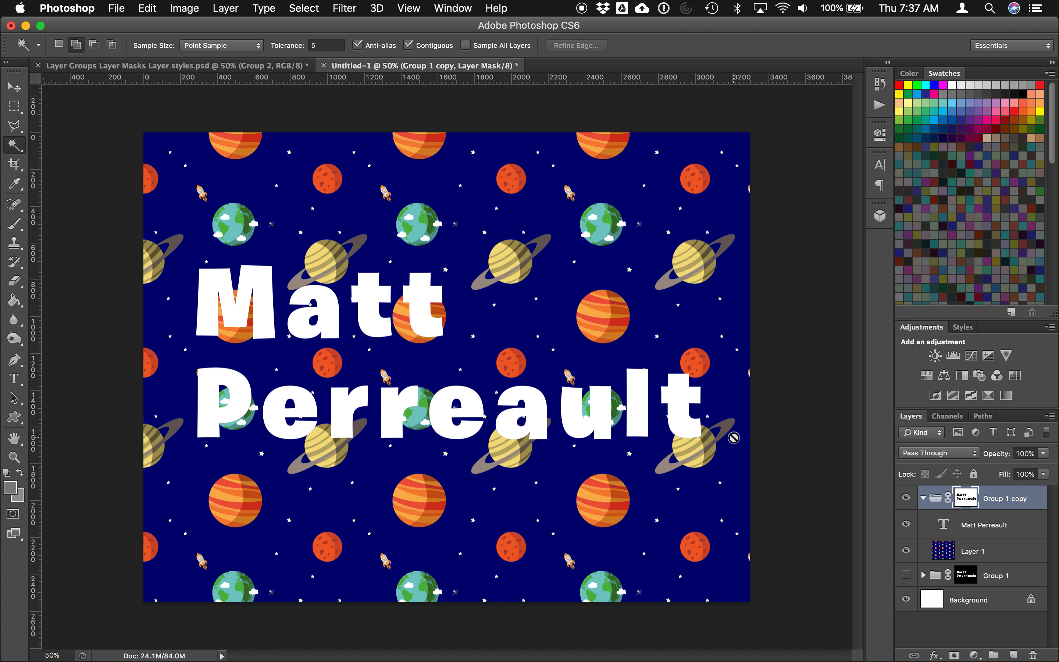
{"action": "left_click", "coordinate": [981, 531]}
{"action": "left_click", "coordinate": [906, 524]}
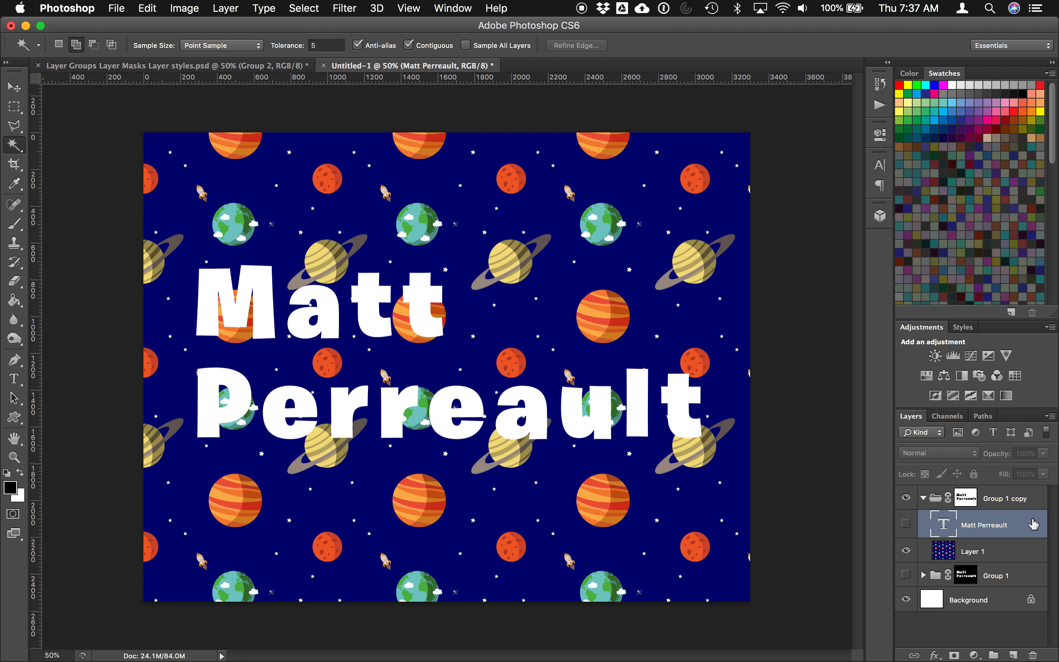
Step: Add a Group 1 copy drop shadow with 35 px size, 7 px distance and 75% opacity
{"action": "left_click", "coordinate": [1015, 503]}
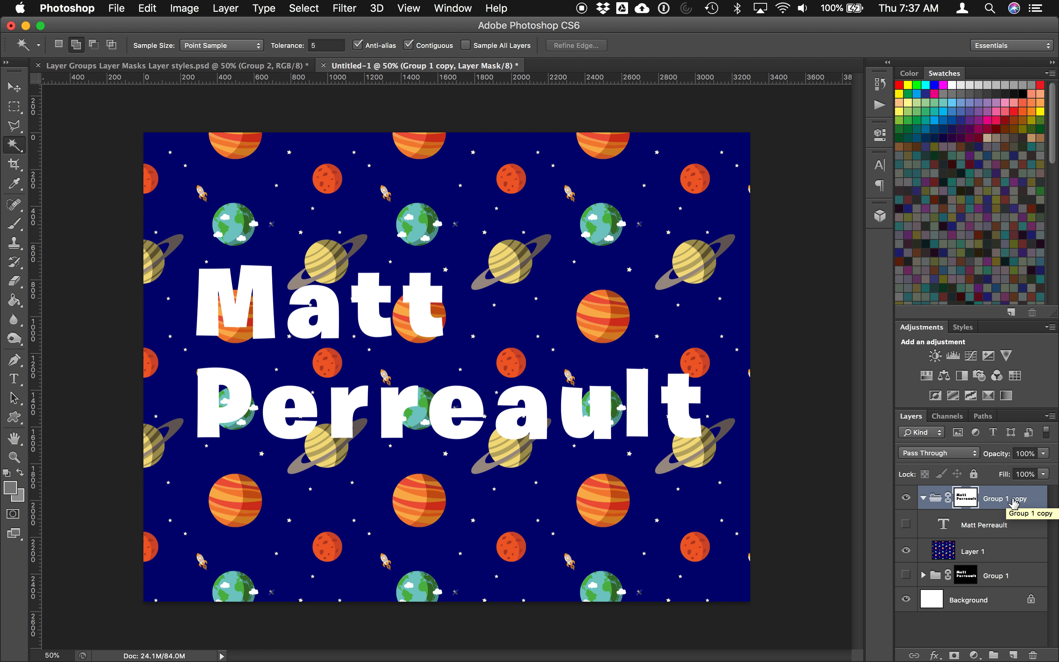
{"action": "left_click", "coordinate": [226, 7]}
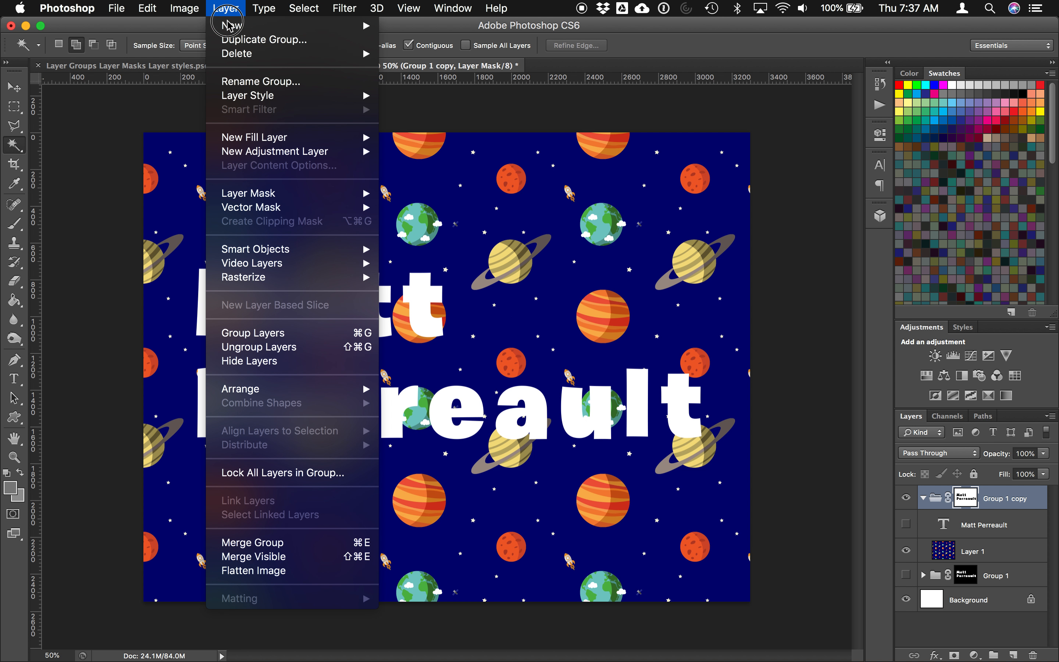
{"action": "mouse_move", "coordinate": [283, 100]}
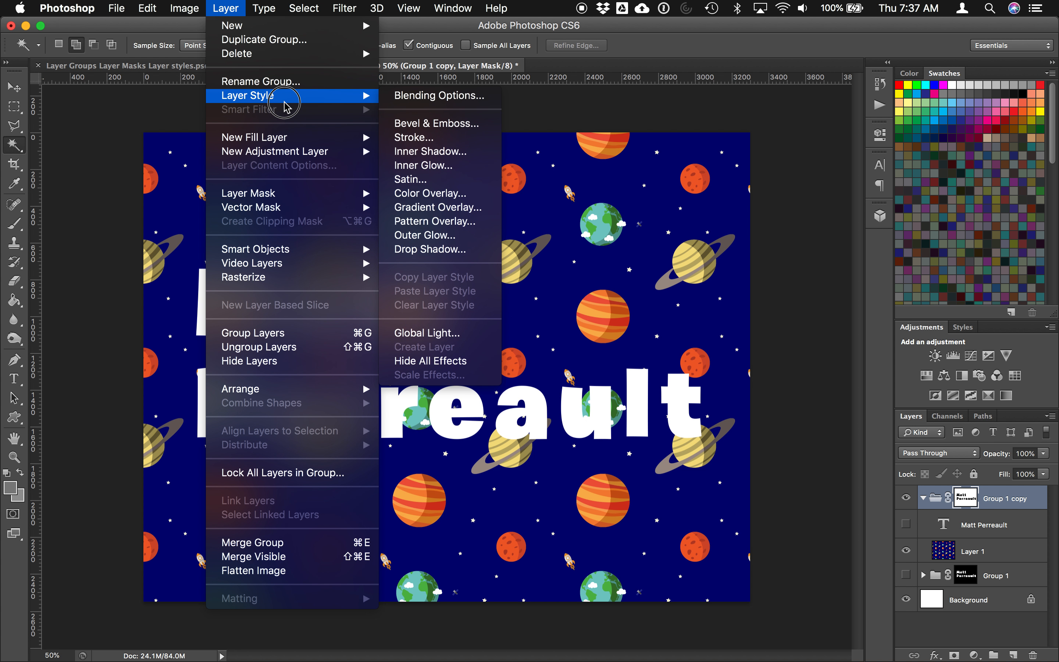
{"action": "left_click", "coordinate": [436, 246]}
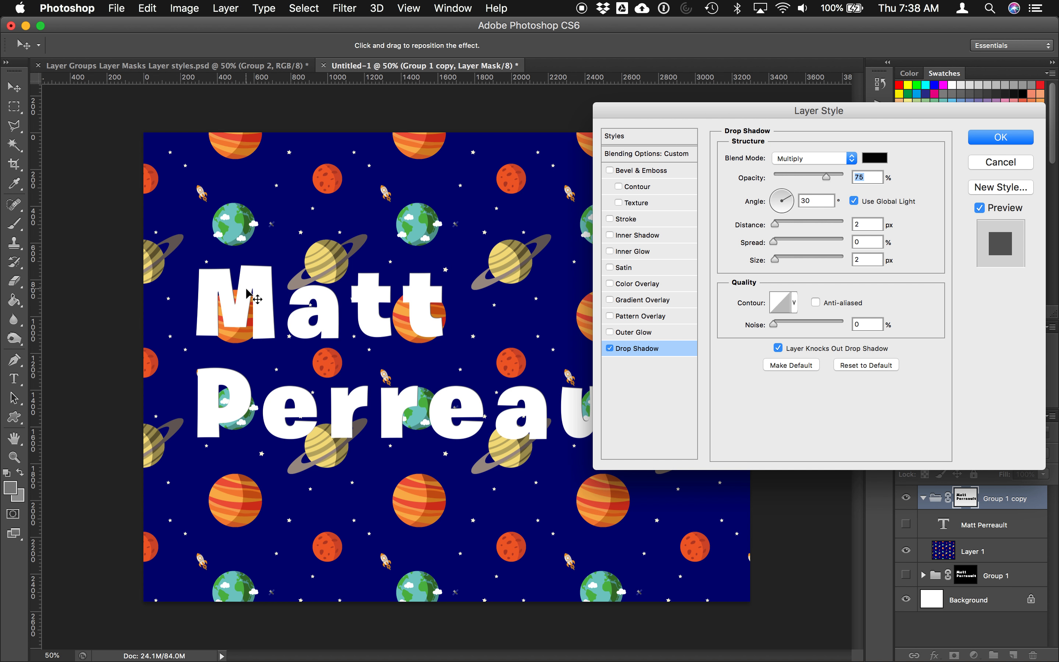
{"action": "left_click", "coordinate": [781, 259]}
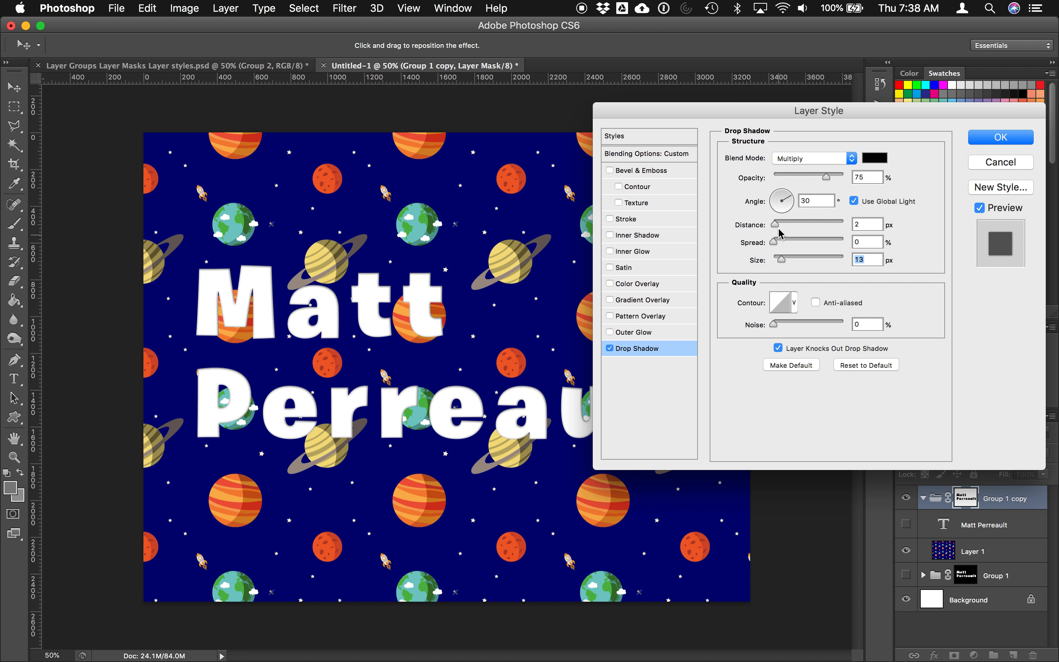
{"action": "left_click", "coordinate": [780, 223]}
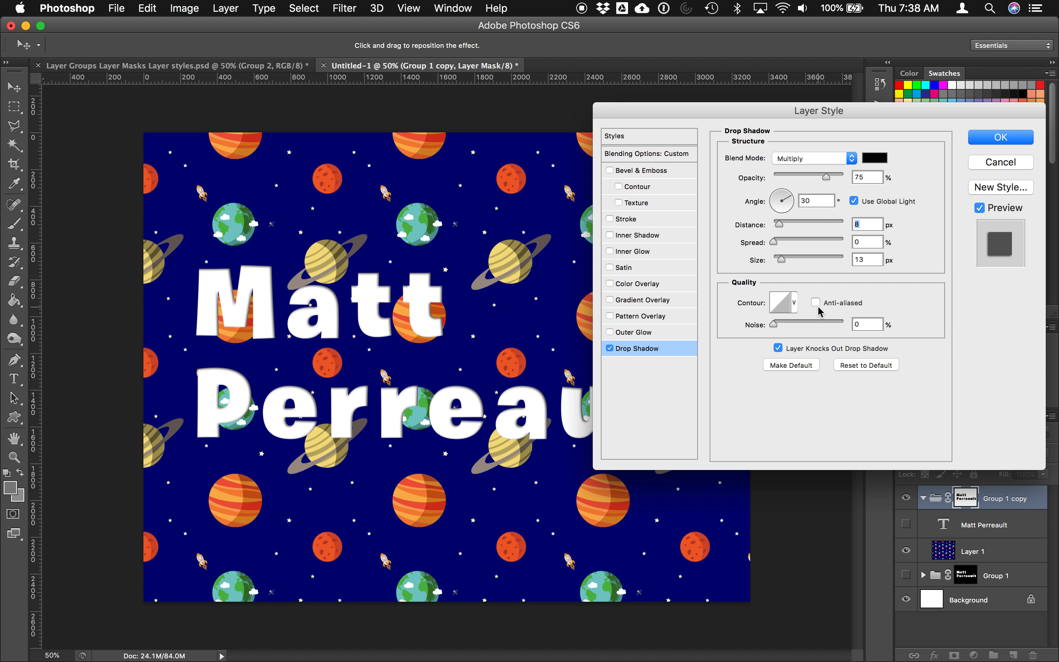
{"action": "left_click_drag", "start_coordinate": [779, 223], "coordinate": [783, 225]}
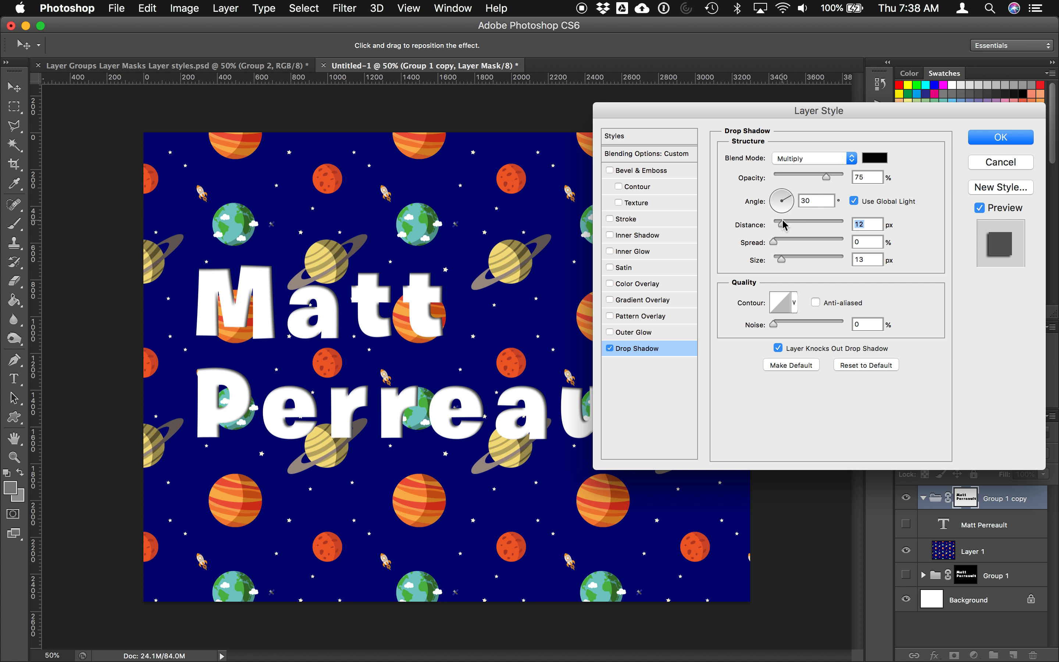
{"action": "left_click", "coordinate": [786, 261]}
{"action": "left_click_drag", "start_coordinate": [786, 262], "coordinate": [772, 224]}
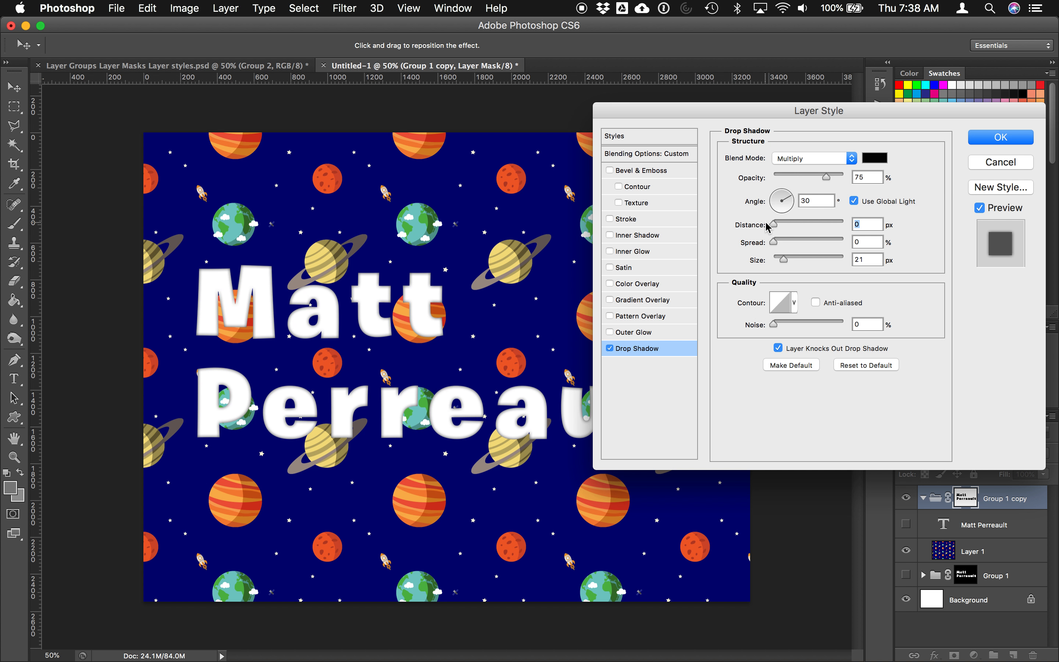
{"action": "left_click", "coordinate": [788, 261]}
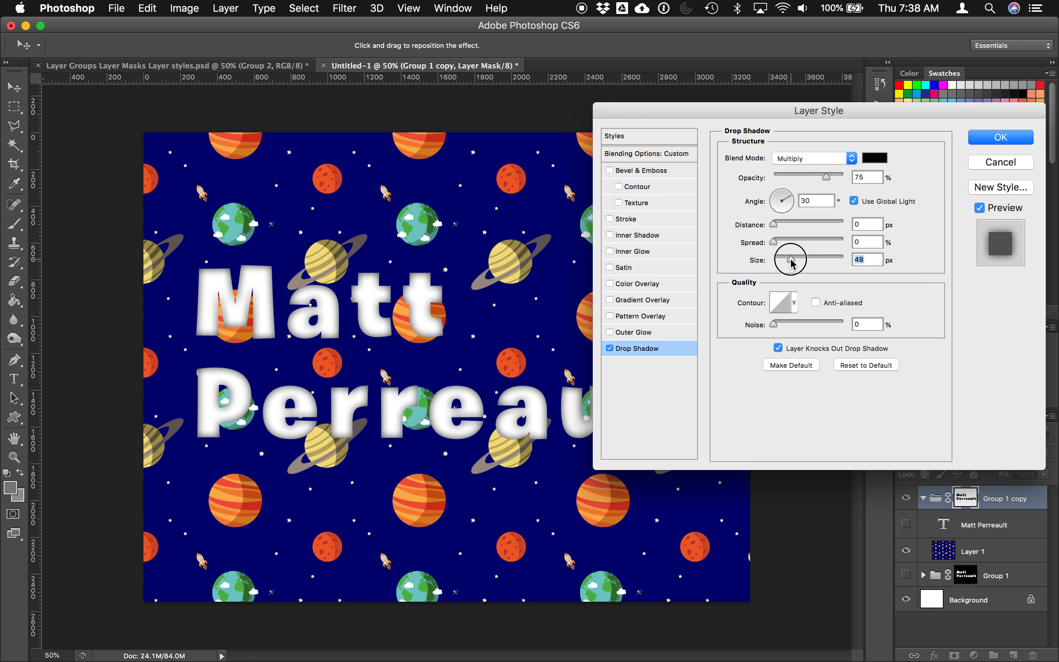
{"action": "left_click", "coordinate": [778, 224]}
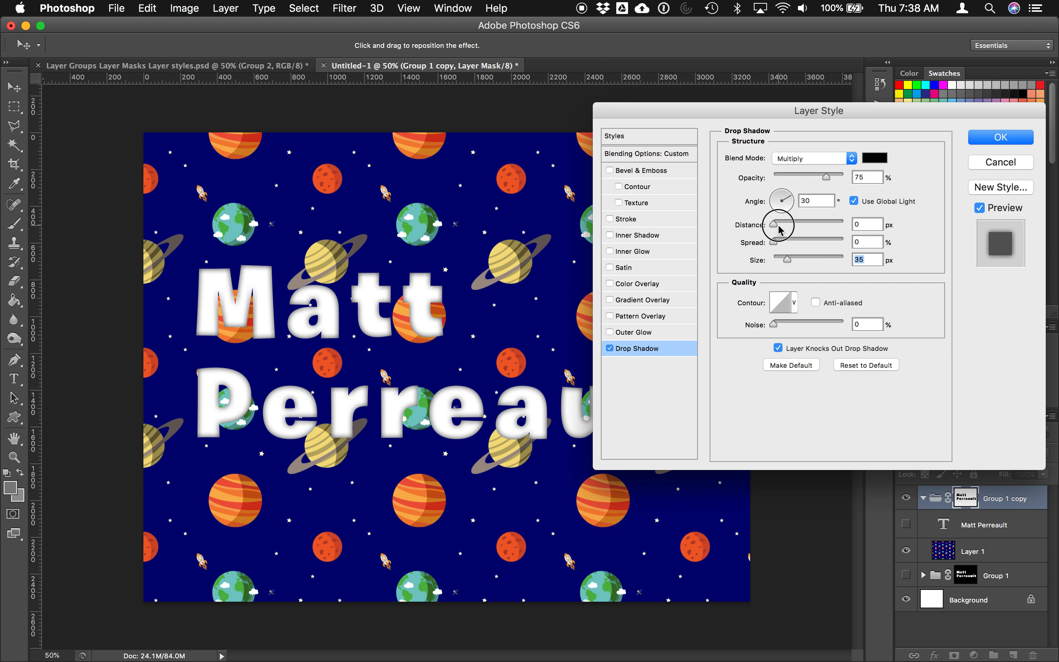
{"action": "left_click", "coordinate": [996, 145]}
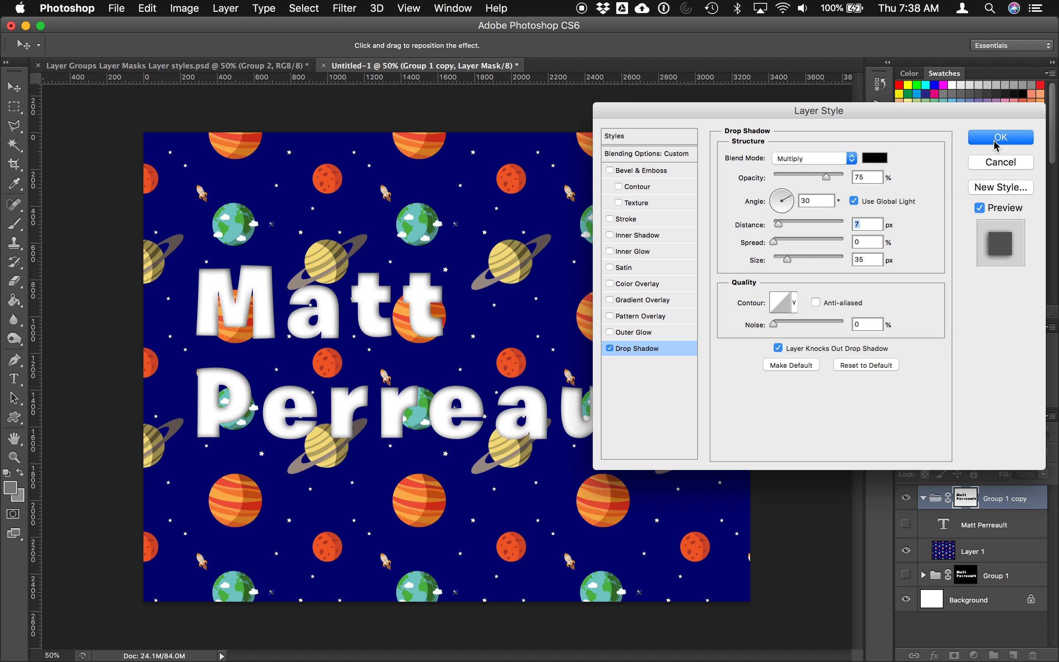
{"action": "left_click", "coordinate": [996, 139]}
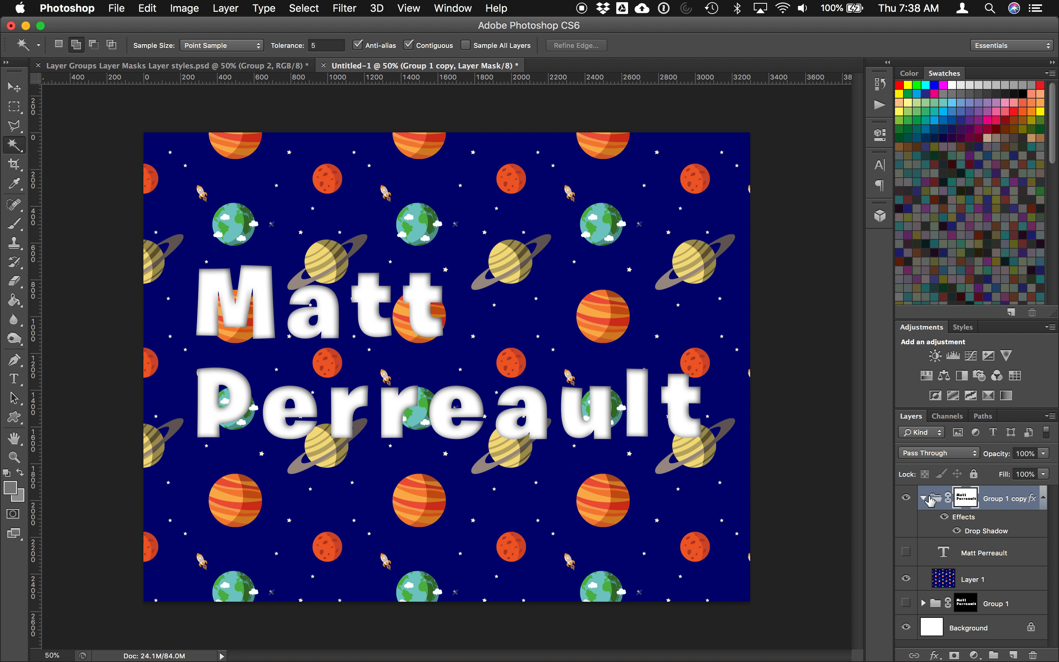
Step: Duplicate Group 1 copy as Group 1 copy 2 and hide the original group
{"action": "right_click", "coordinate": [940, 508]}
{"action": "left_click", "coordinate": [1016, 503]}
{"action": "right_click", "coordinate": [1003, 503]}
{"action": "left_click", "coordinate": [919, 340]}
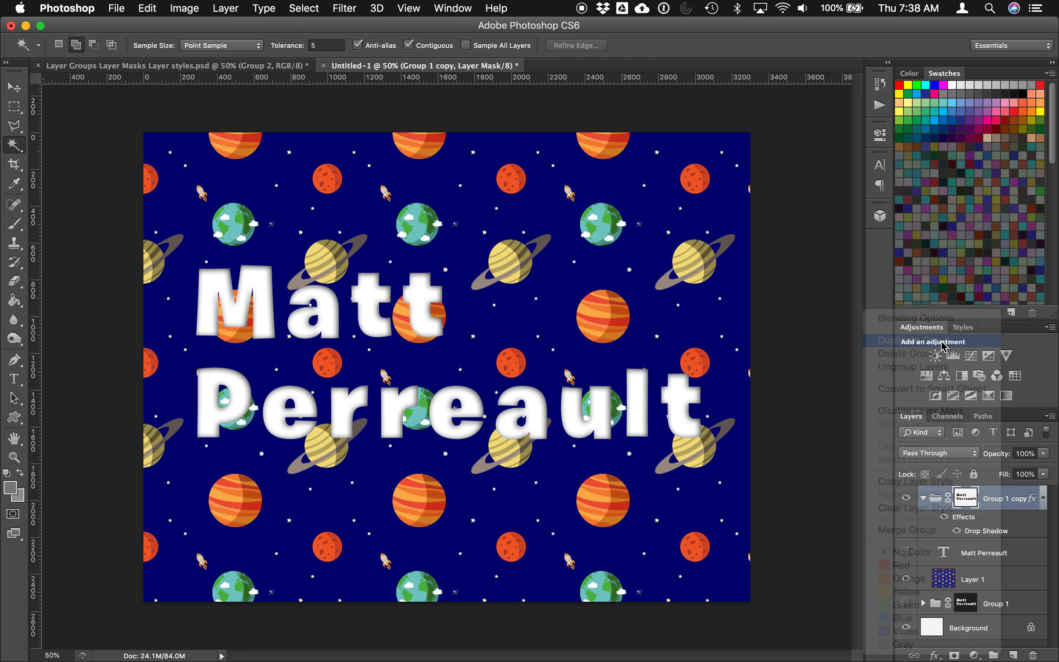
{"action": "left_click", "coordinate": [779, 423]}
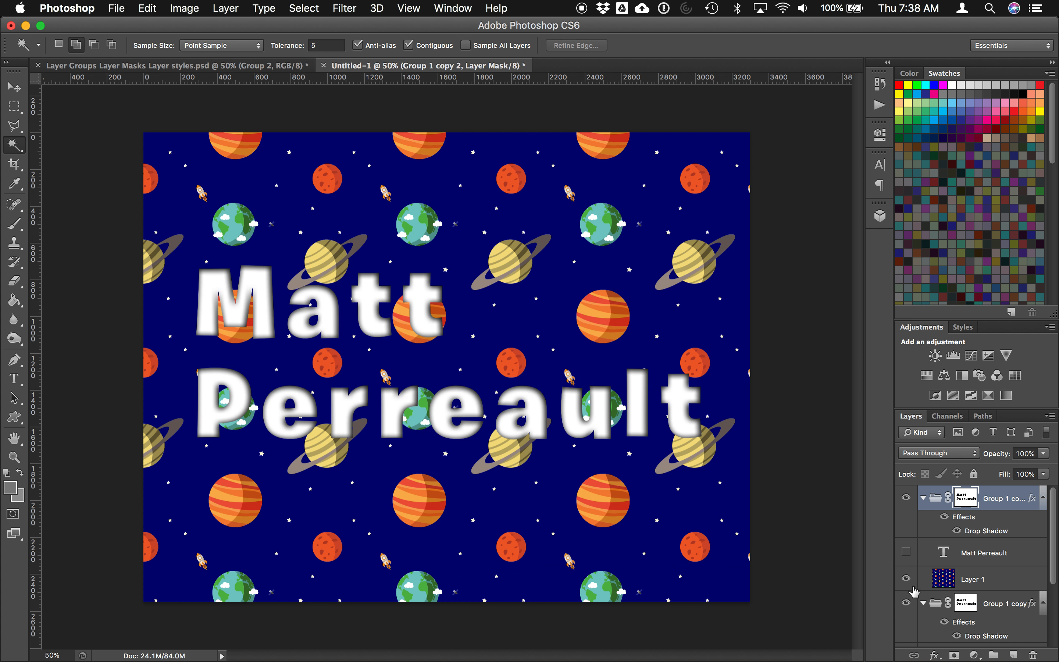
{"action": "left_click", "coordinate": [924, 604]}
{"action": "left_click", "coordinate": [905, 604]}
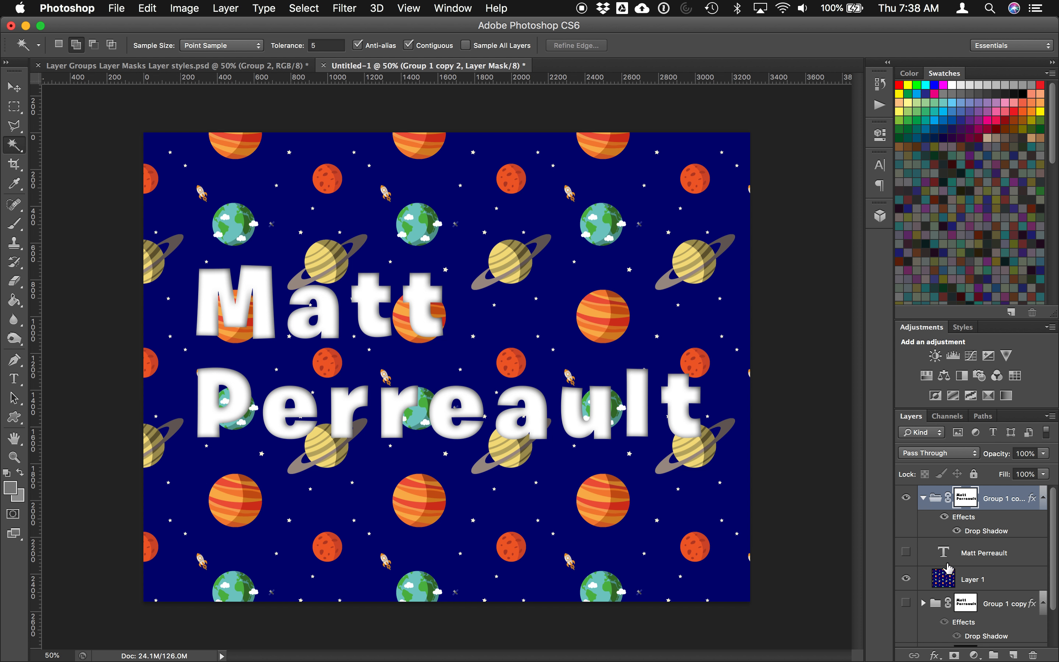
Step: Delete Group 1 copy 2's text mask so the whole planet pattern shows
{"action": "left_click", "coordinate": [974, 556]}
{"action": "left_click", "coordinate": [964, 498]}
{"action": "right_click", "coordinate": [964, 498]}
{"action": "left_click", "coordinate": [923, 520]}
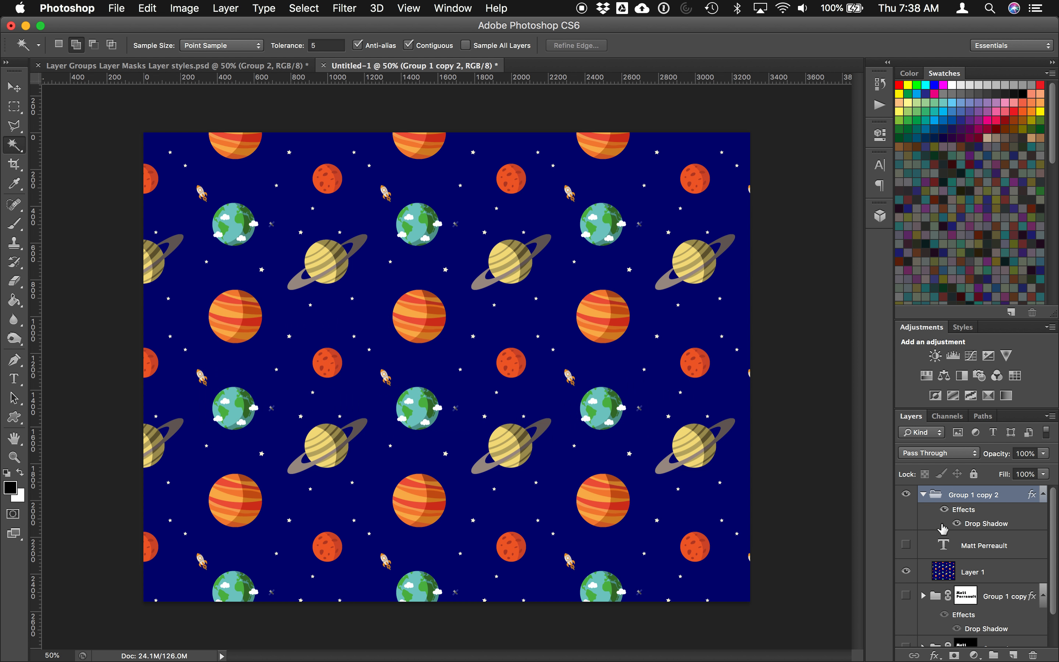
{"action": "left_click", "coordinate": [965, 547]}
{"action": "left_click", "coordinate": [907, 545]}
{"action": "left_click", "coordinate": [907, 546]}
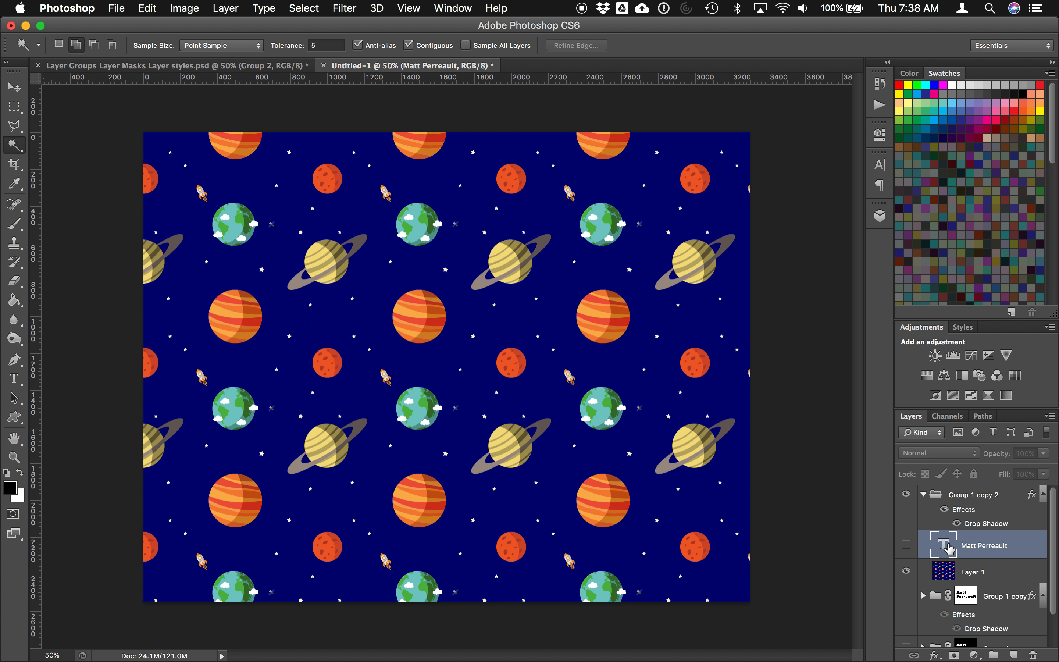
{"action": "right_click", "coordinate": [974, 546]}
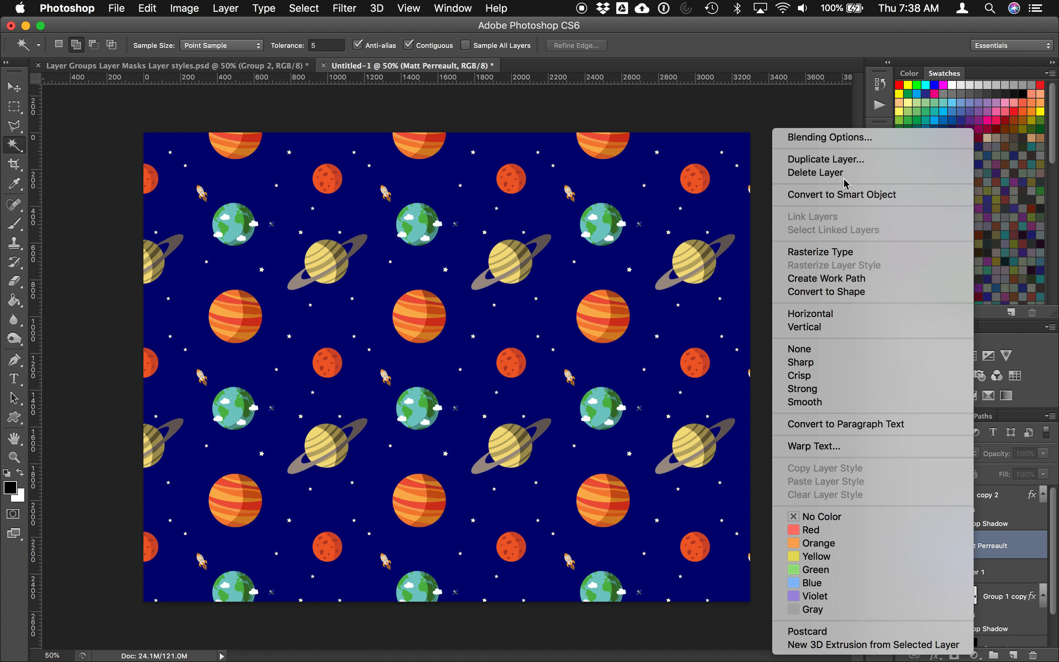
{"action": "left_click", "coordinate": [843, 161]}
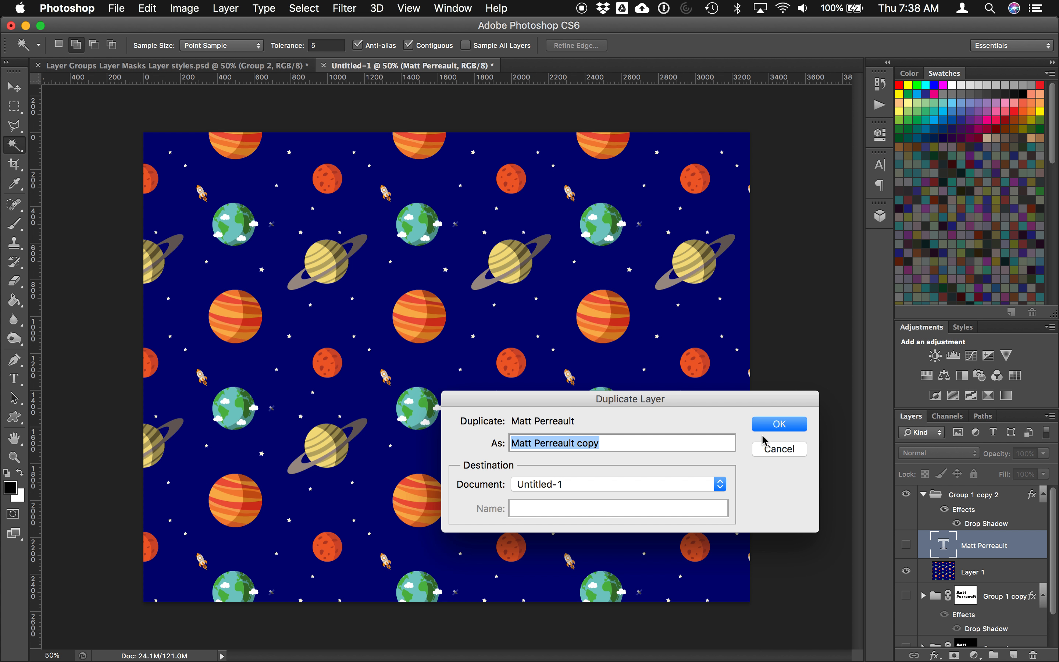
{"action": "left_click", "coordinate": [770, 425]}
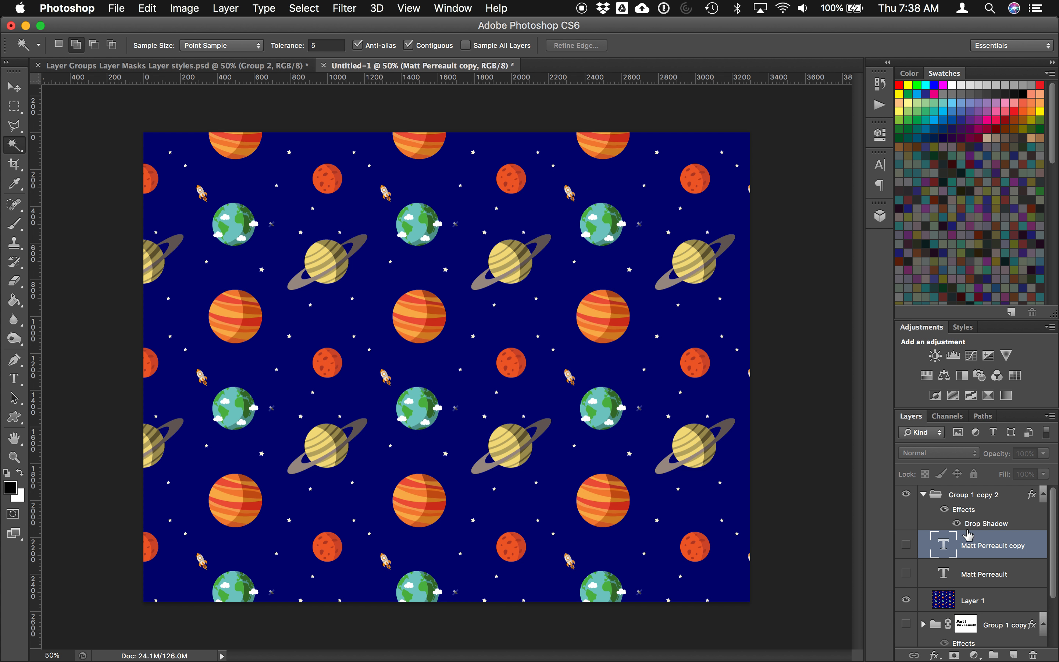
{"action": "left_click", "coordinate": [962, 506]}
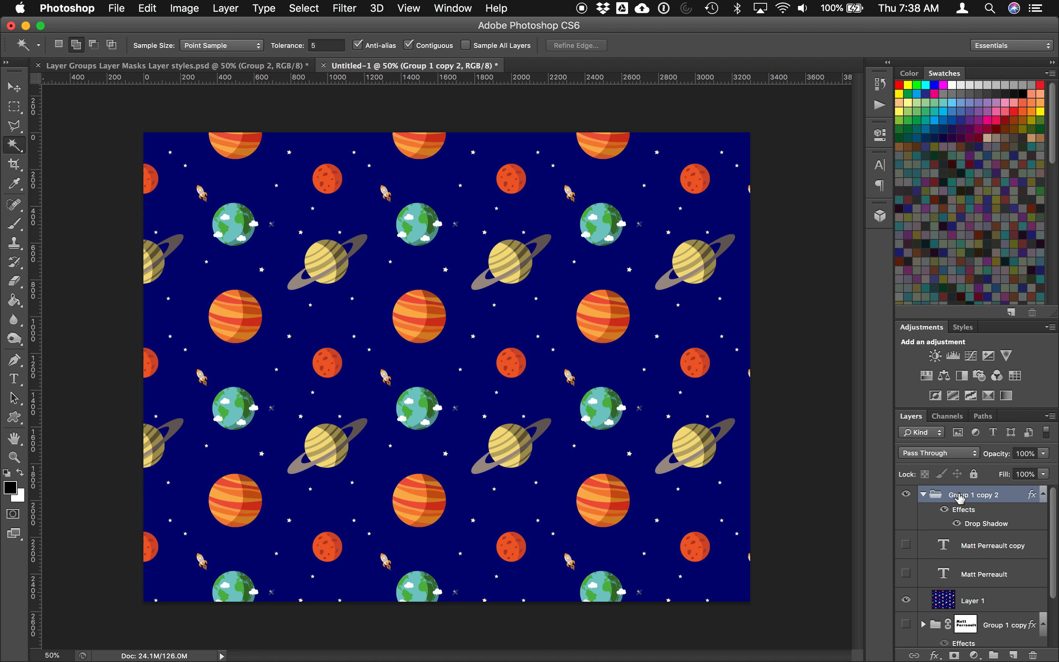
Step: Draw a large red starburst custom shape across the canvas as Shape 1
{"action": "left_click", "coordinate": [19, 421]}
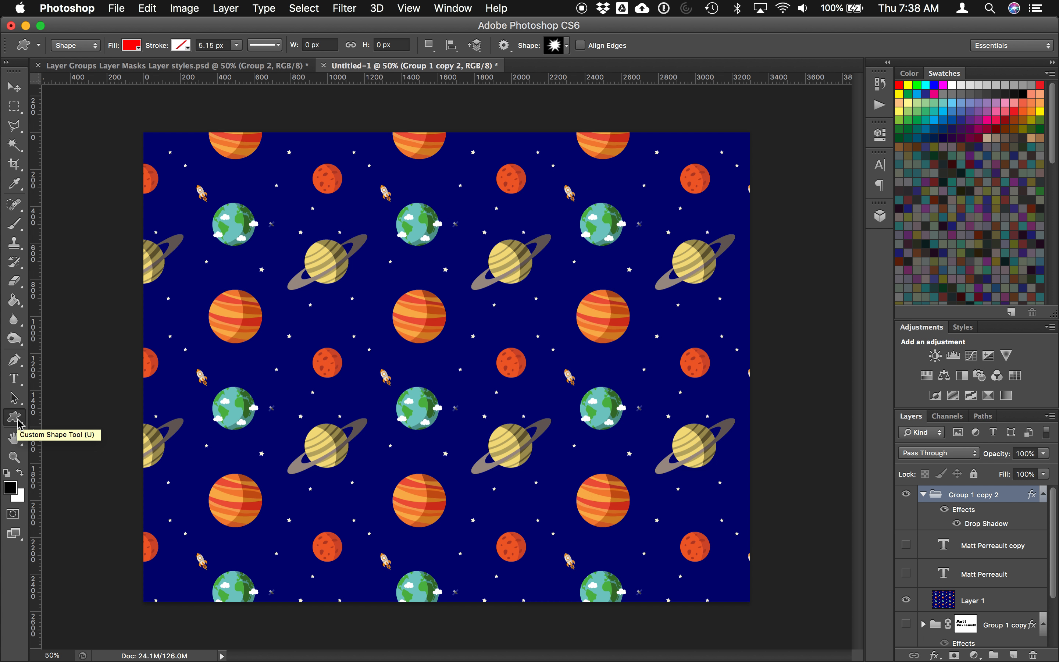
{"action": "left_click", "coordinate": [16, 418]}
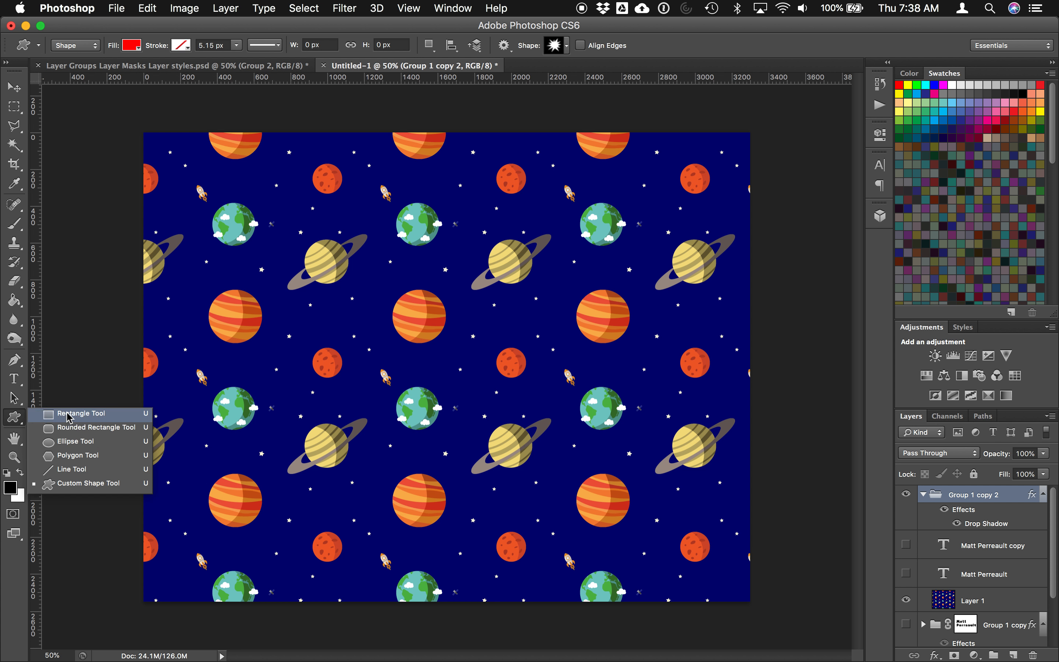
{"action": "left_click", "coordinate": [66, 489]}
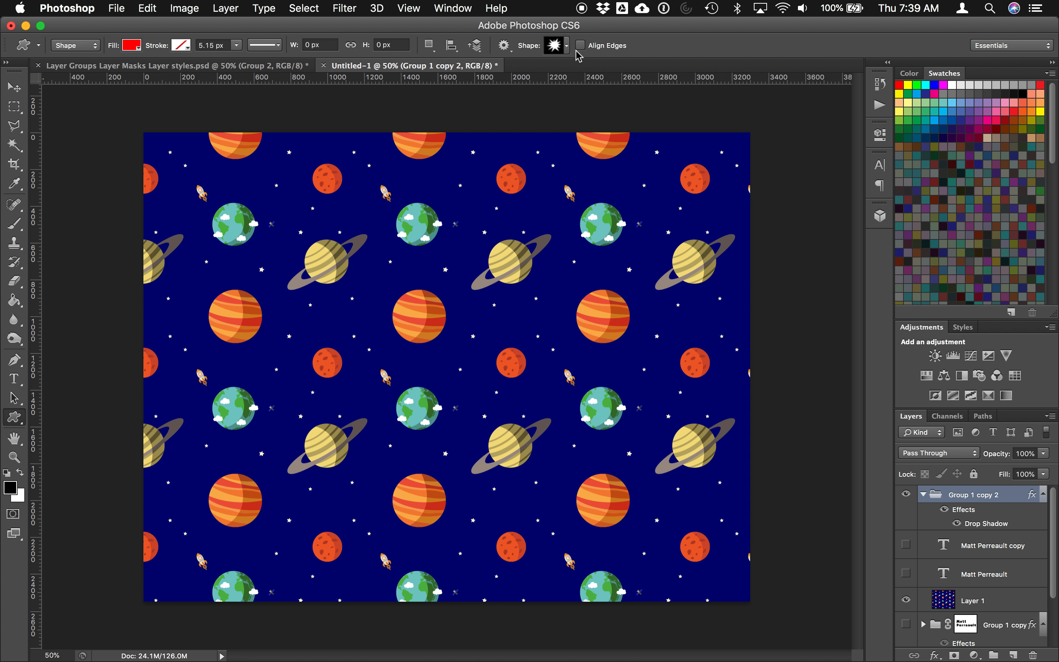
{"action": "left_click", "coordinate": [567, 46]}
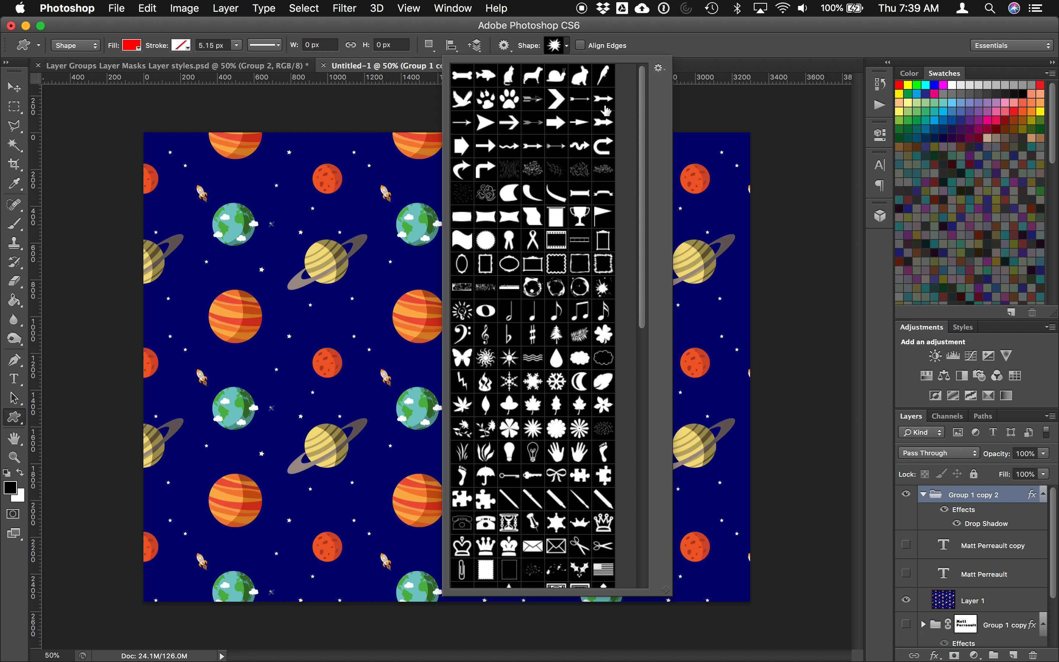
{"action": "left_click_drag", "start_coordinate": [642, 146], "coordinate": [647, 377]}
{"action": "left_click", "coordinate": [560, 332]}
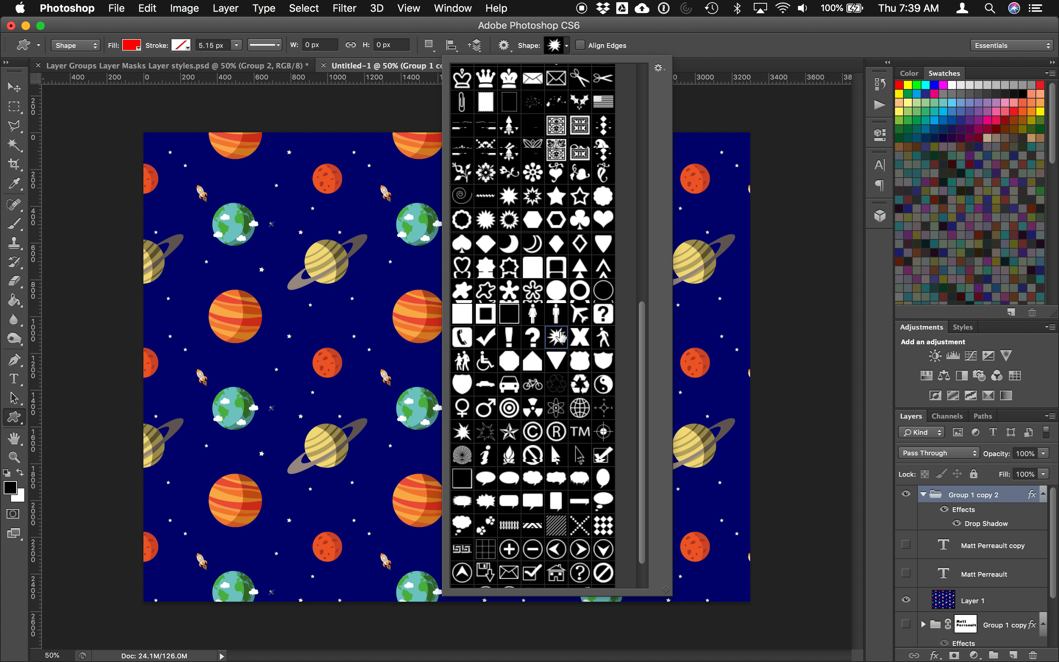
{"action": "left_click_drag", "start_coordinate": [141, 115], "coordinate": [897, 659]}
{"action": "left_click", "coordinate": [14, 86]}
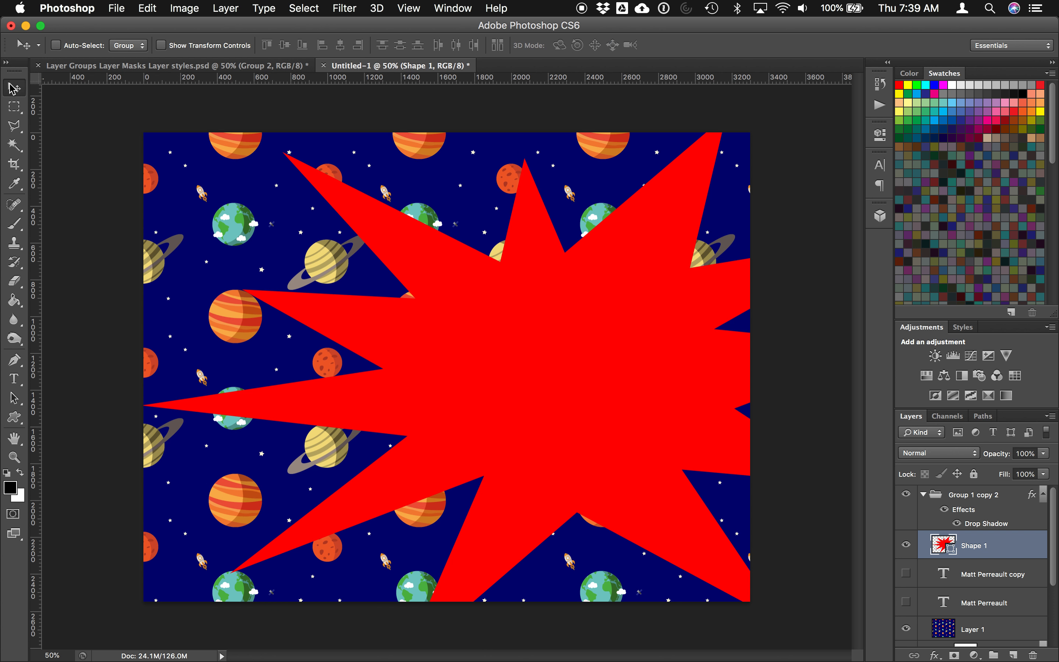
Step: Centre the red starburst, rasterize Shape 1, and Magic Wand-select the star
{"action": "left_click_drag", "start_coordinate": [506, 335], "coordinate": [403, 314]}
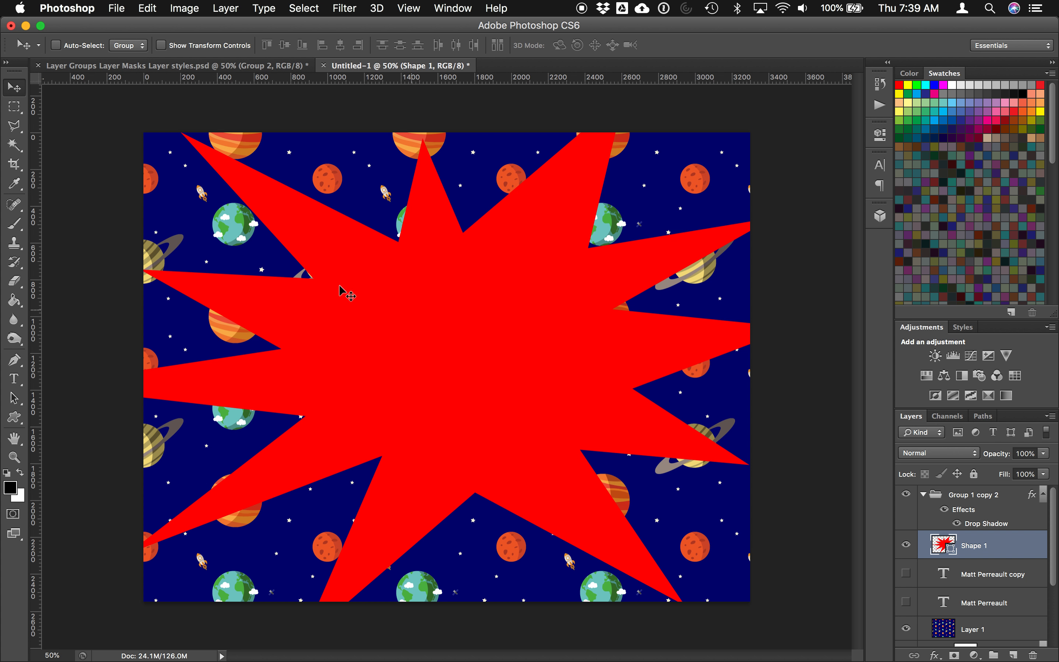
{"action": "left_click", "coordinate": [15, 144]}
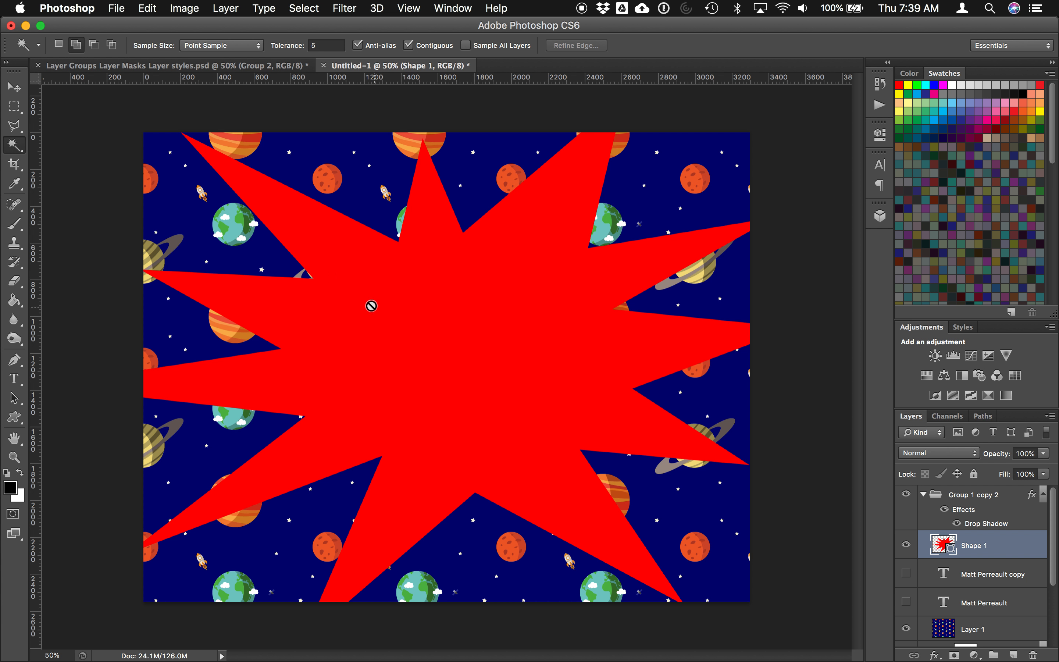
{"action": "left_click", "coordinate": [391, 316]}
{"action": "left_click", "coordinate": [635, 242]}
{"action": "right_click", "coordinate": [984, 545]}
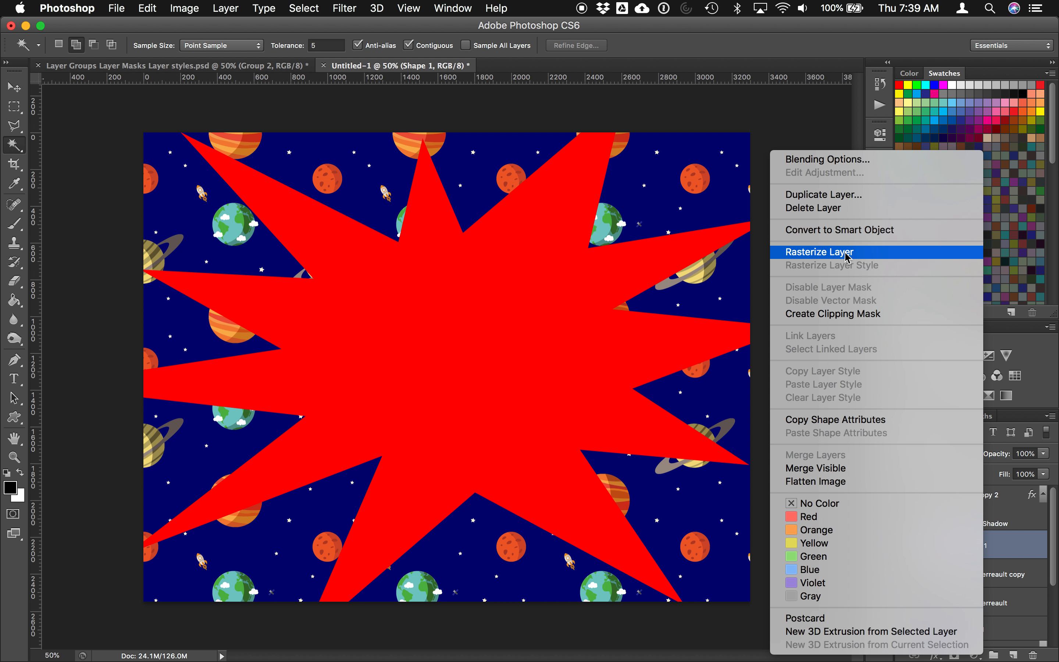
{"action": "left_click", "coordinate": [816, 254]}
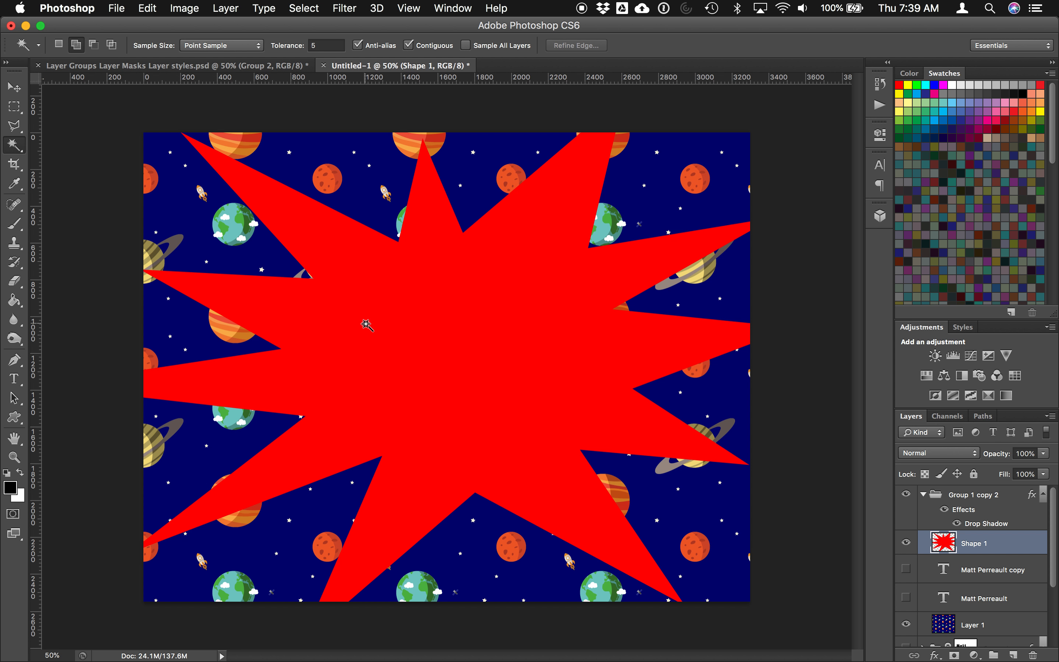
{"action": "left_click", "coordinate": [366, 324]}
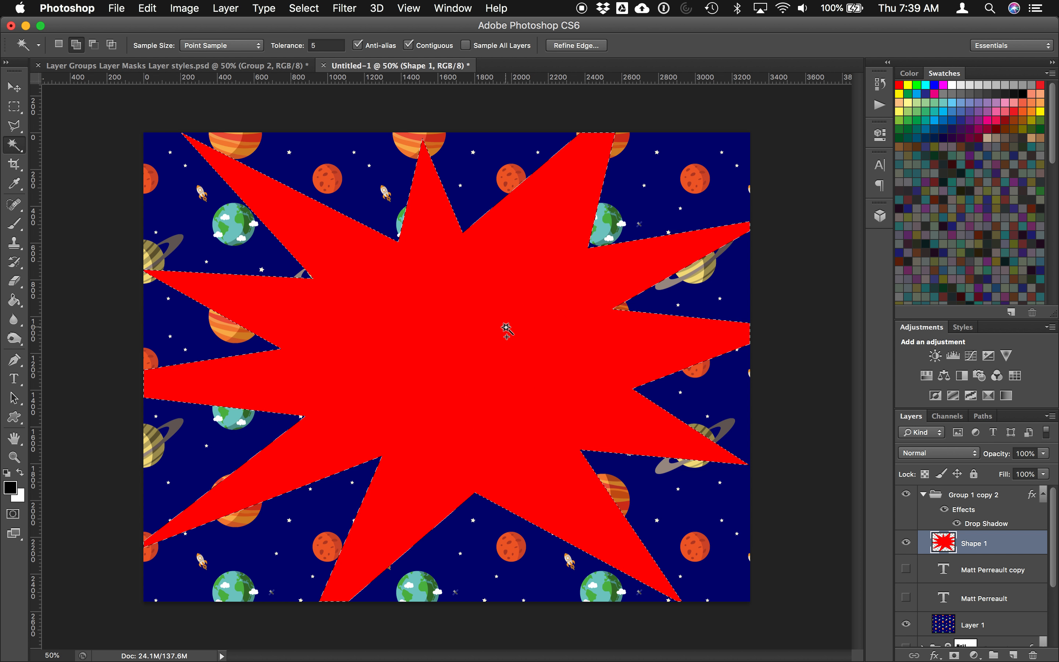
{"action": "left_click", "coordinate": [213, 7]}
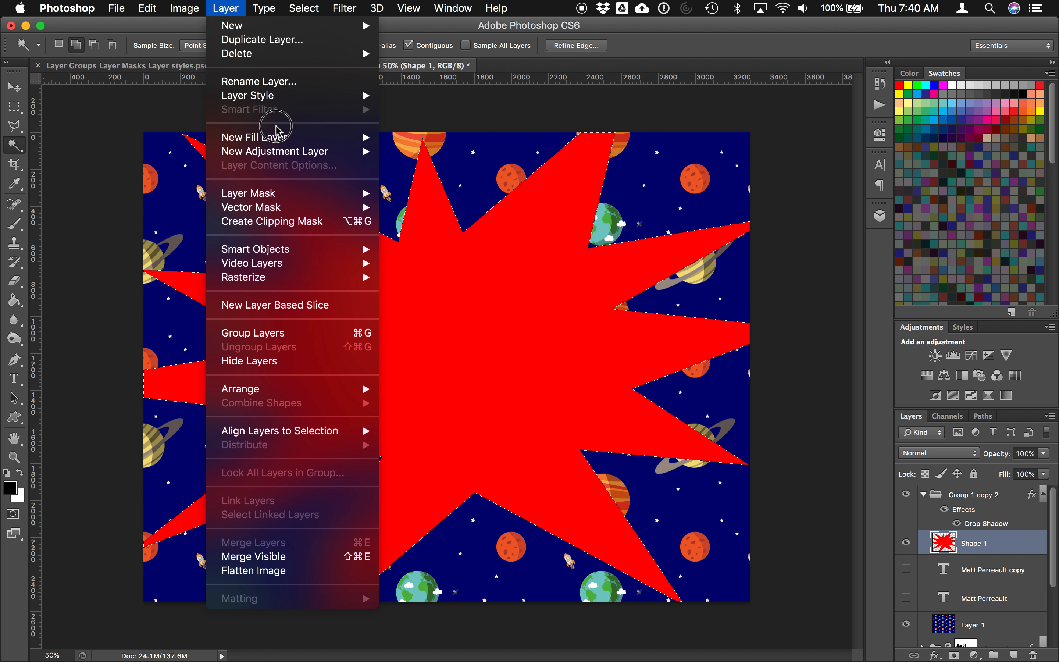
{"action": "mouse_move", "coordinate": [279, 193]}
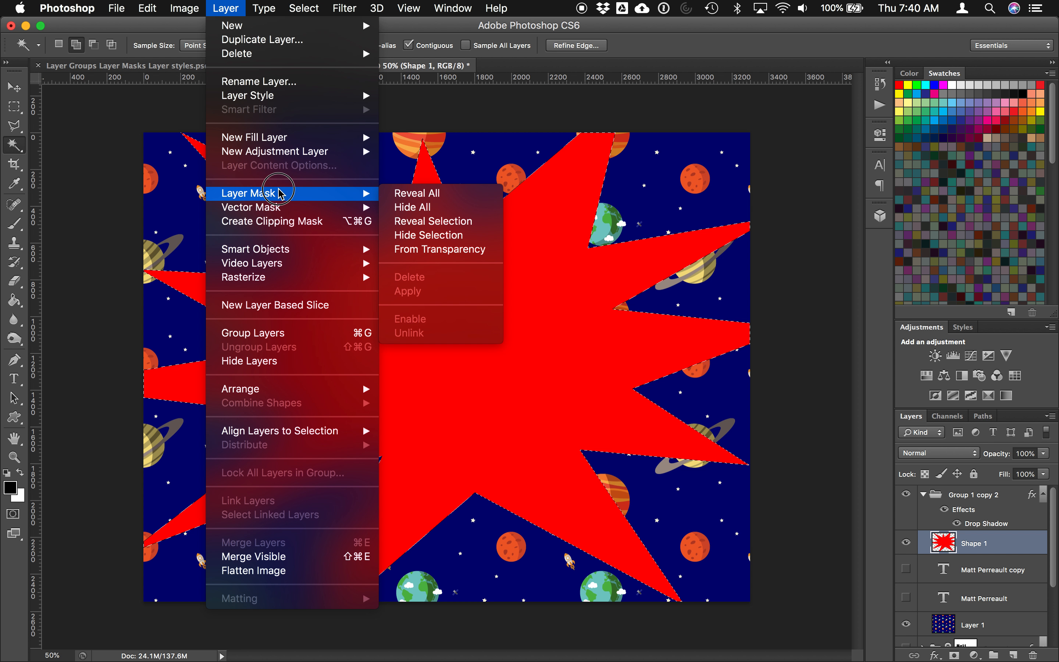
{"action": "left_click", "coordinate": [423, 221]}
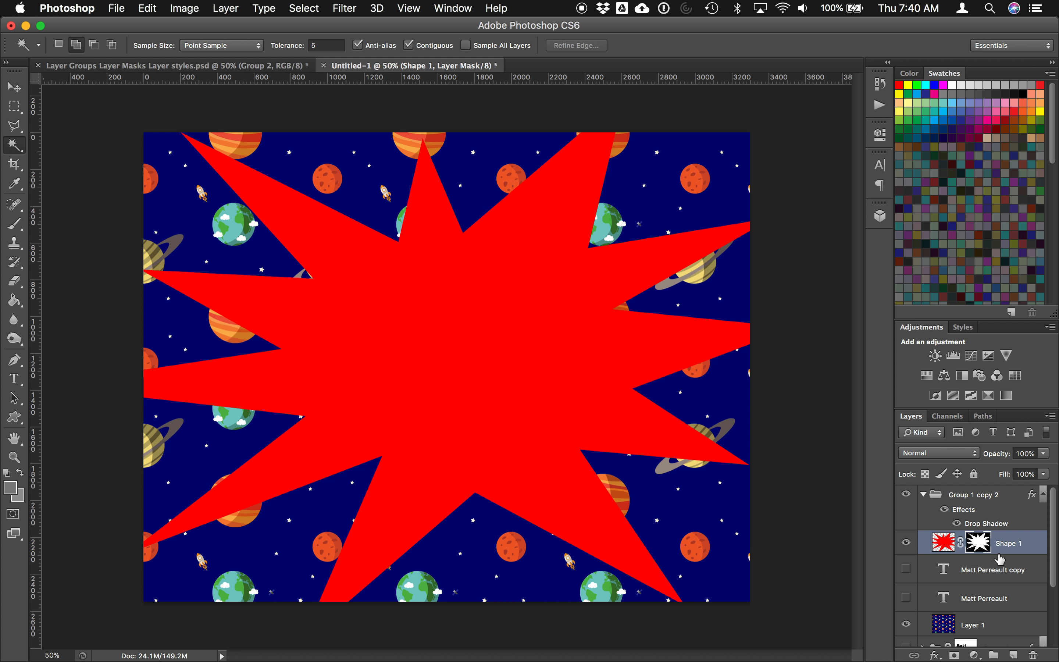
{"action": "key", "text": "super+z"}
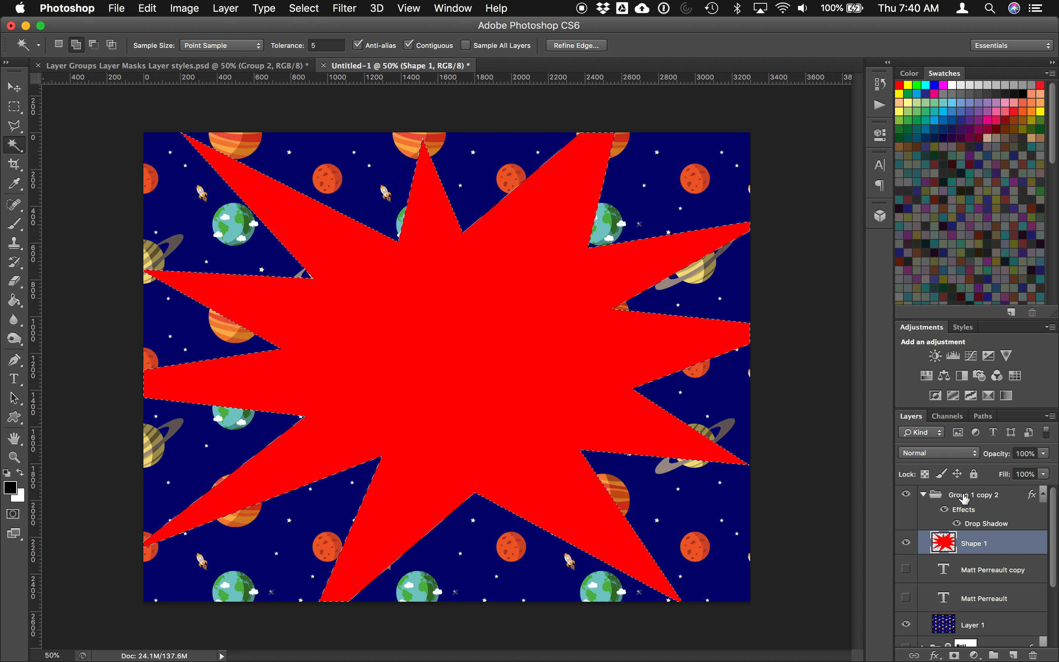
{"action": "left_click", "coordinate": [966, 497]}
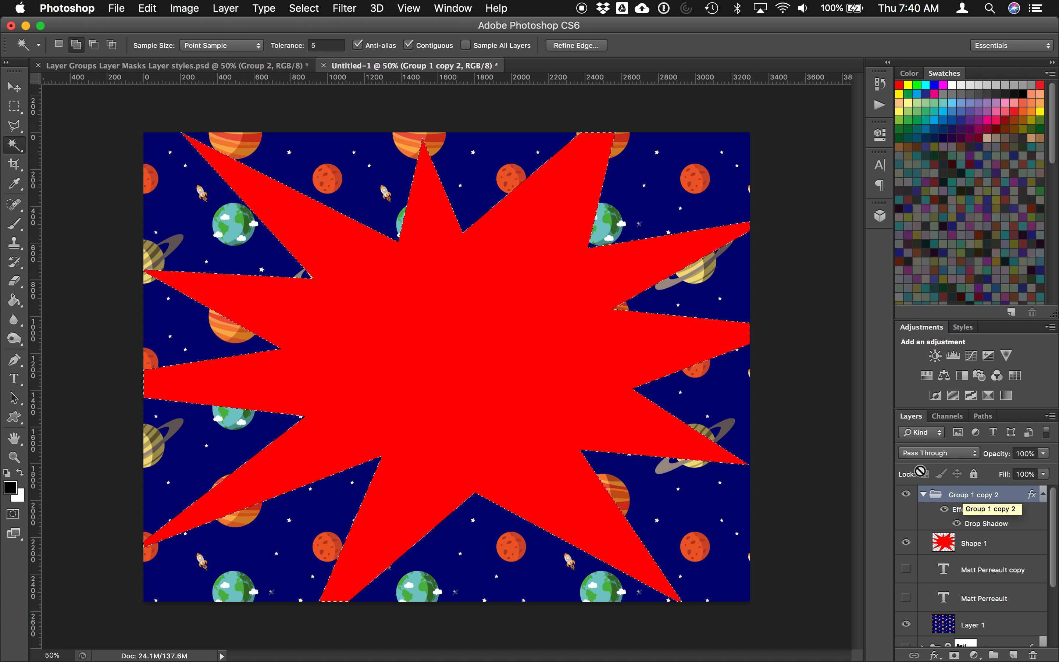
Step: Reveal the star selection as Group 1 copy 2's mask, hide Shape 1, and check the drop shadow
{"action": "left_click", "coordinate": [225, 8]}
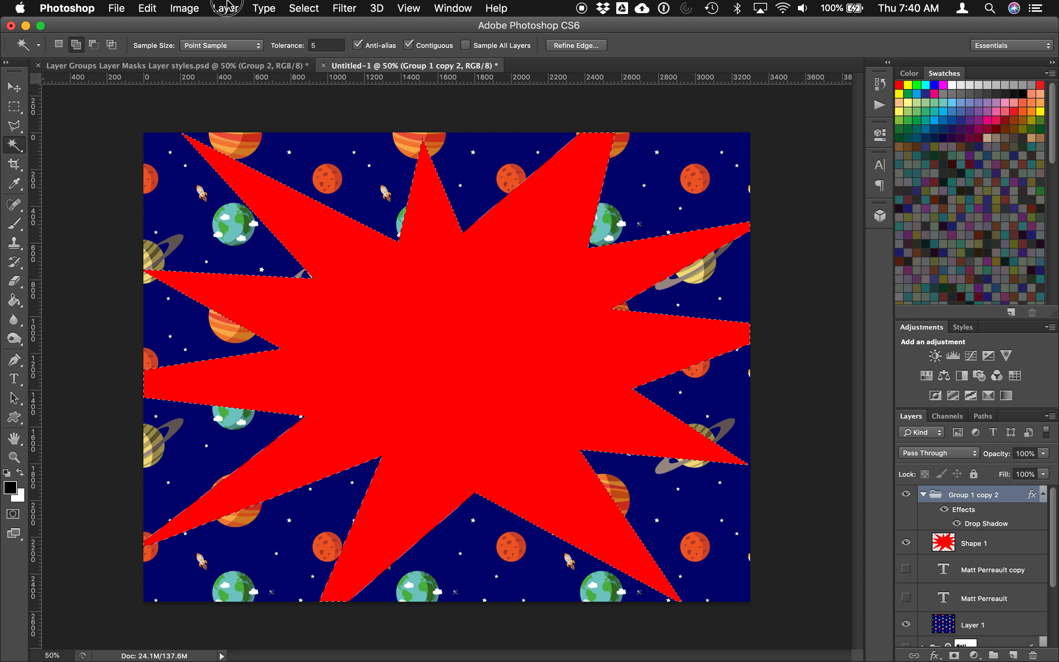
{"action": "mouse_move", "coordinate": [275, 194]}
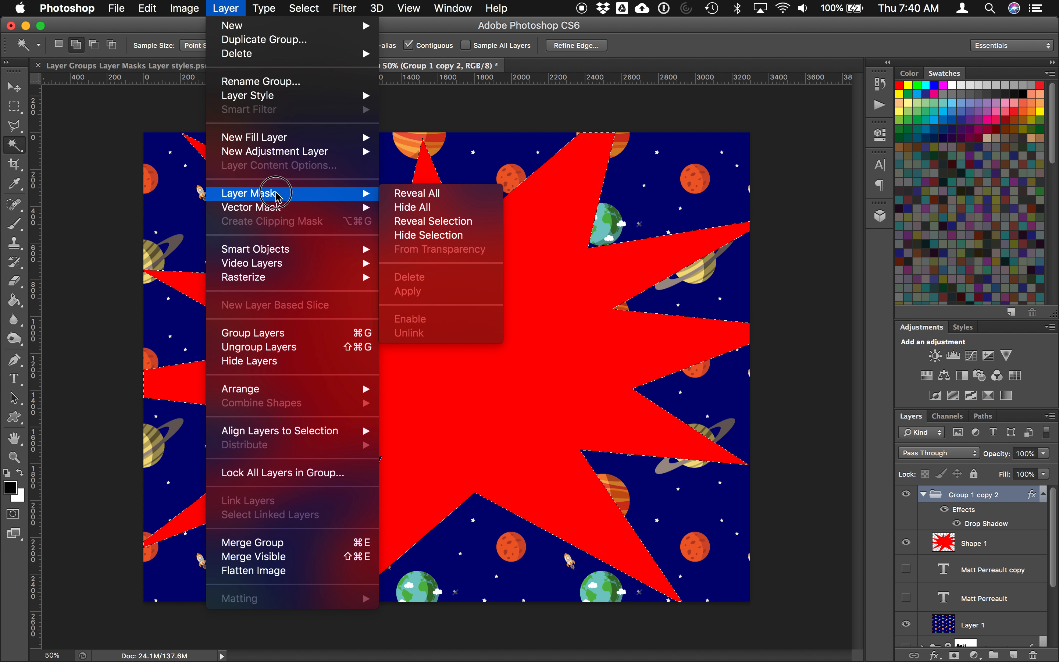
{"action": "left_click", "coordinate": [423, 227]}
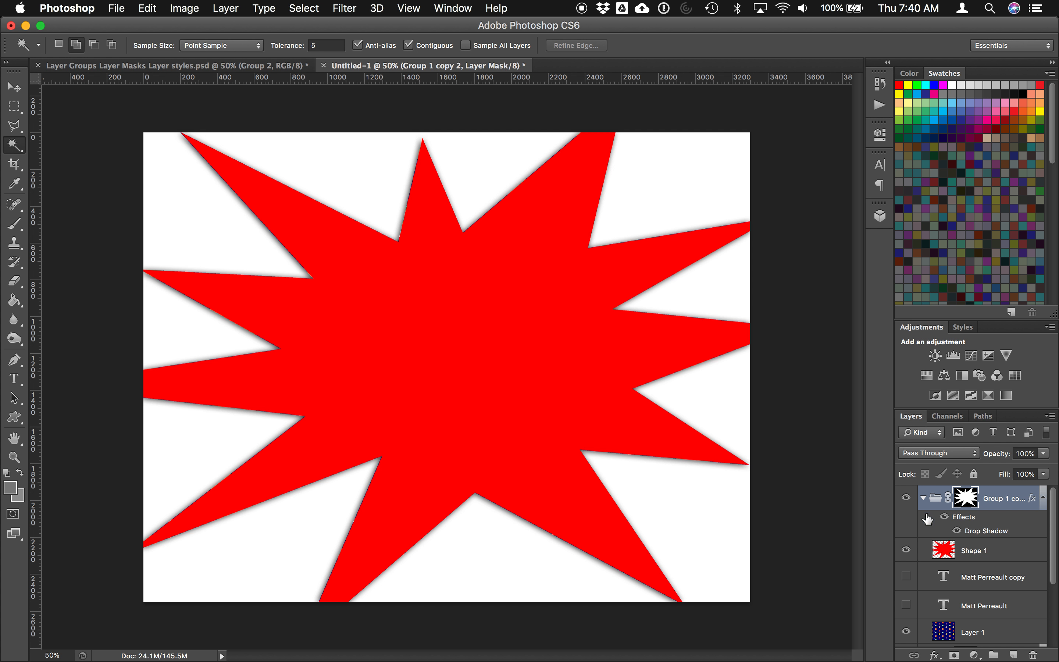
{"action": "left_click", "coordinate": [906, 551]}
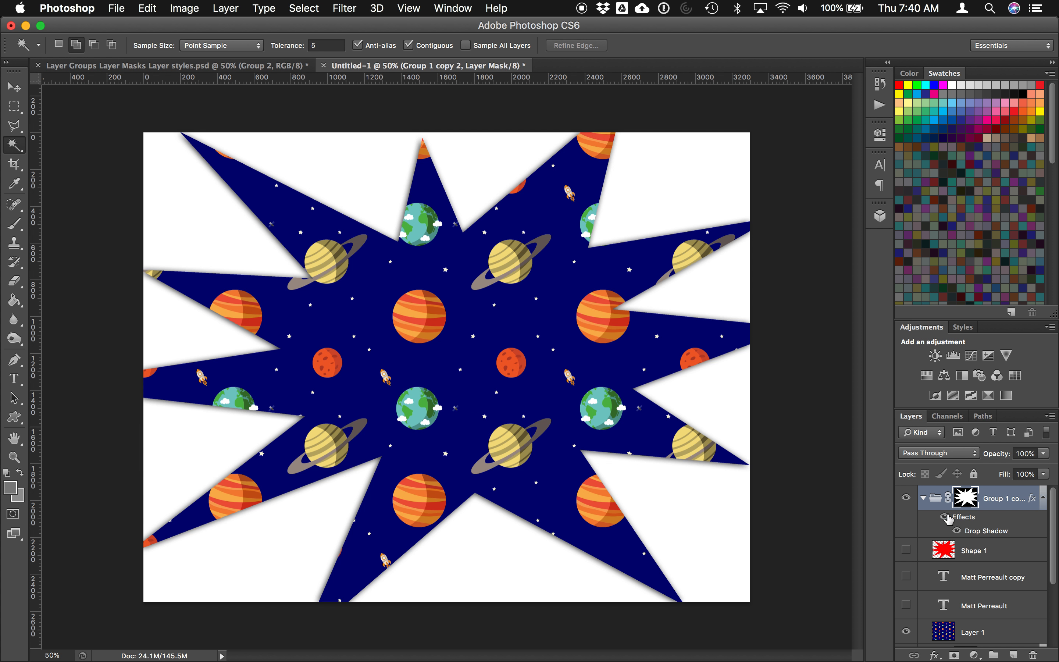
{"action": "left_click", "coordinate": [946, 518]}
{"action": "left_click", "coordinate": [946, 518]}
{"action": "left_click", "coordinate": [946, 518]}
{"action": "left_click", "coordinate": [946, 519]}
{"action": "left_click", "coordinate": [946, 518]}
{"action": "left_click", "coordinate": [946, 518]}
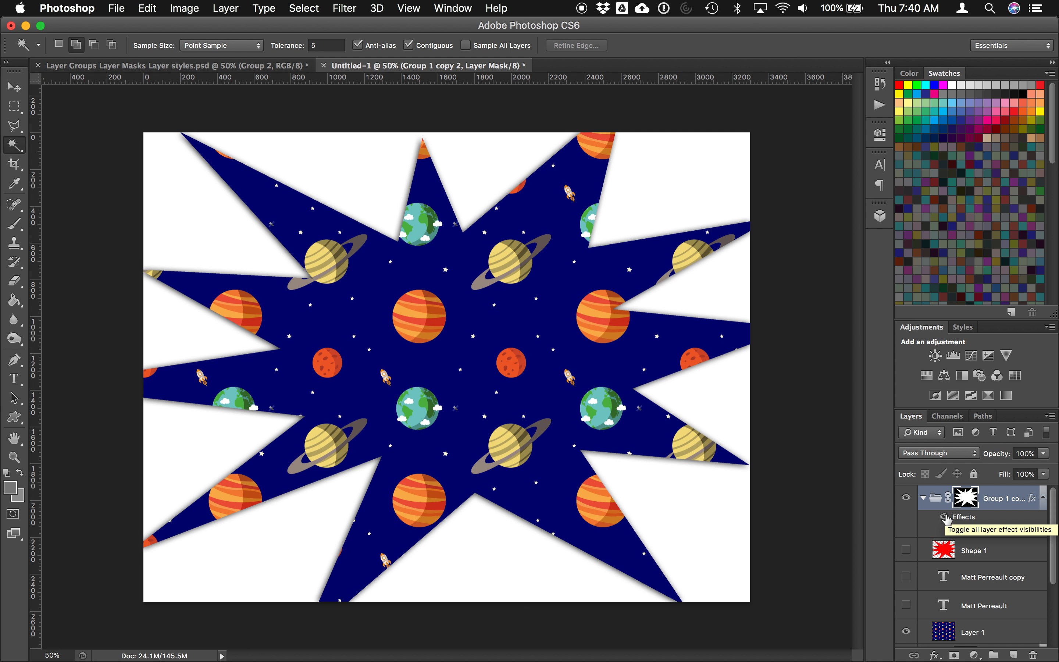